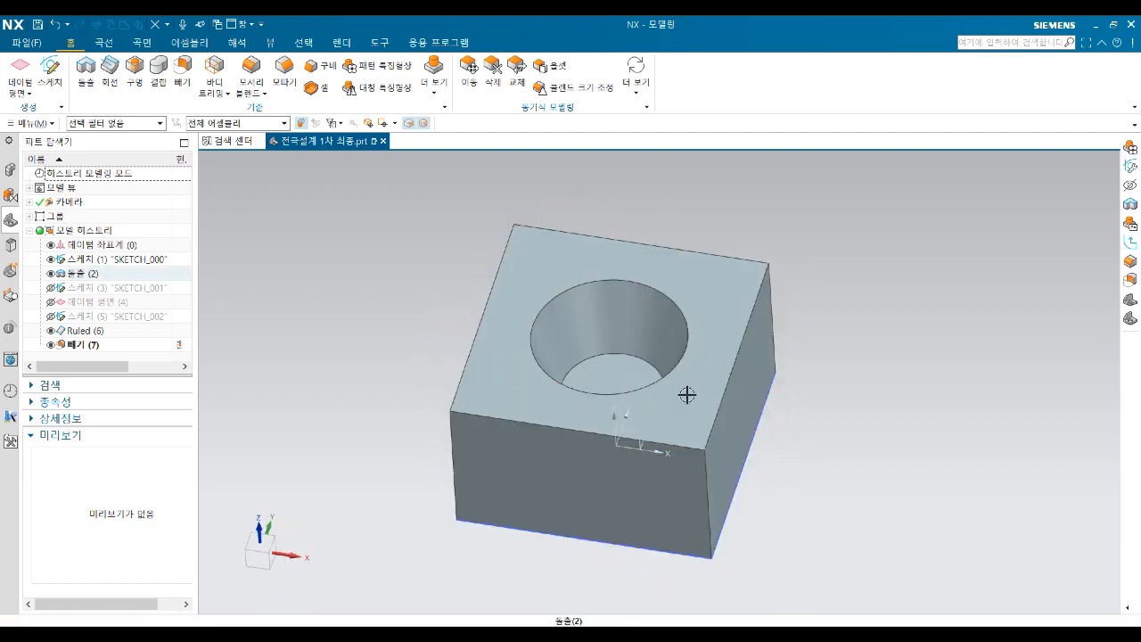
pyautogui.keyDown('shift'); pyautogui.moveTo(688, 393); pyautogui.dragTo(699, 370, button='middle'); pyautogui.keyUp('shift')
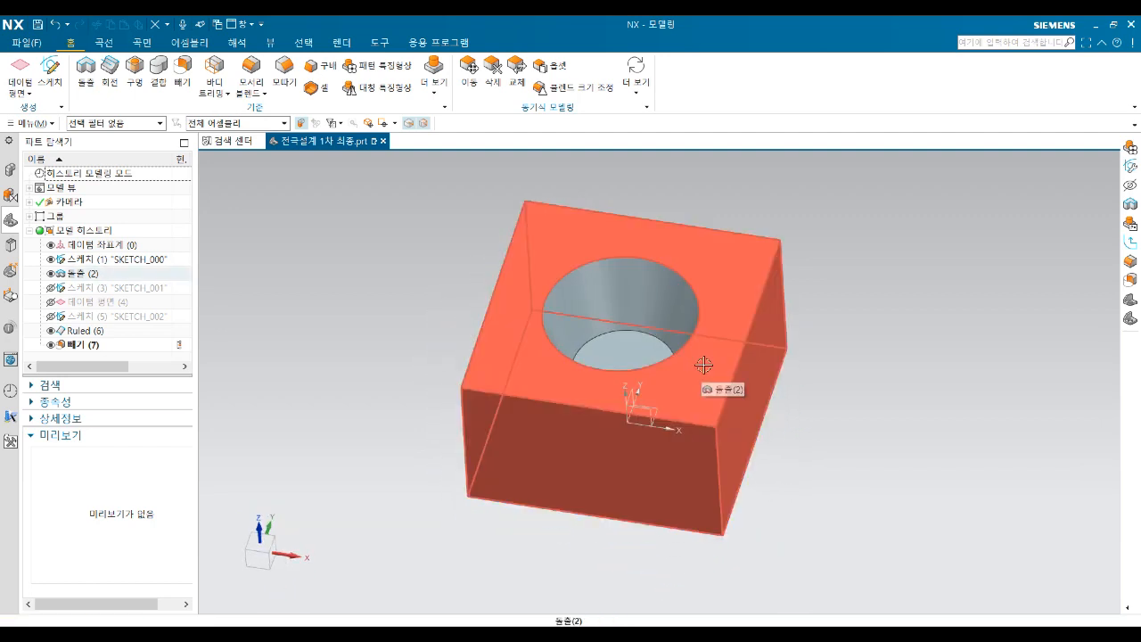
pyautogui.moveTo(705, 365); pyautogui.dragTo(734, 339, button='middle')
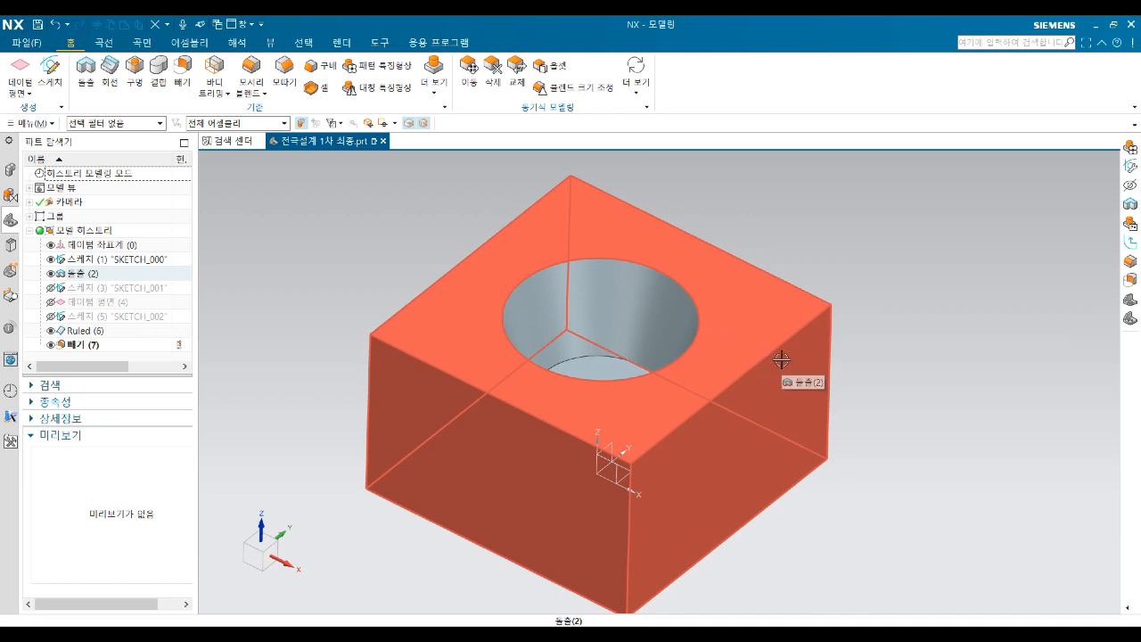
pyautogui.moveTo(787, 357); pyautogui.dragTo(670, 347, button='middle')
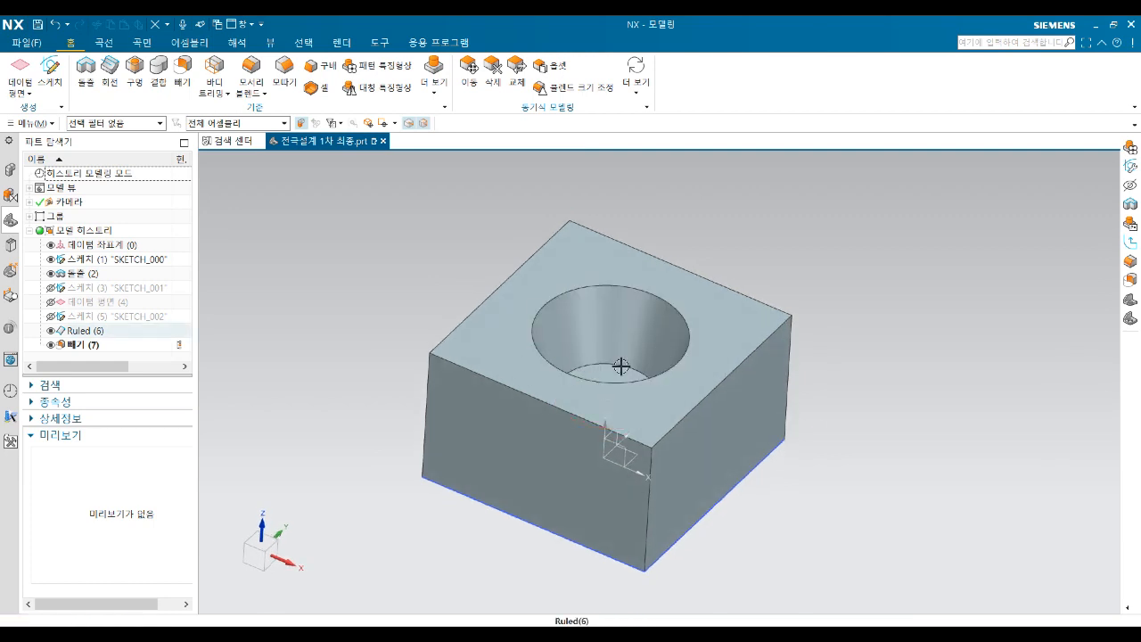
# Suppress the Ruled (6) and Subtract (7) features that form the block's tapered pocket
pyautogui.click(77, 334)
pyautogui.rightClick(80, 341)
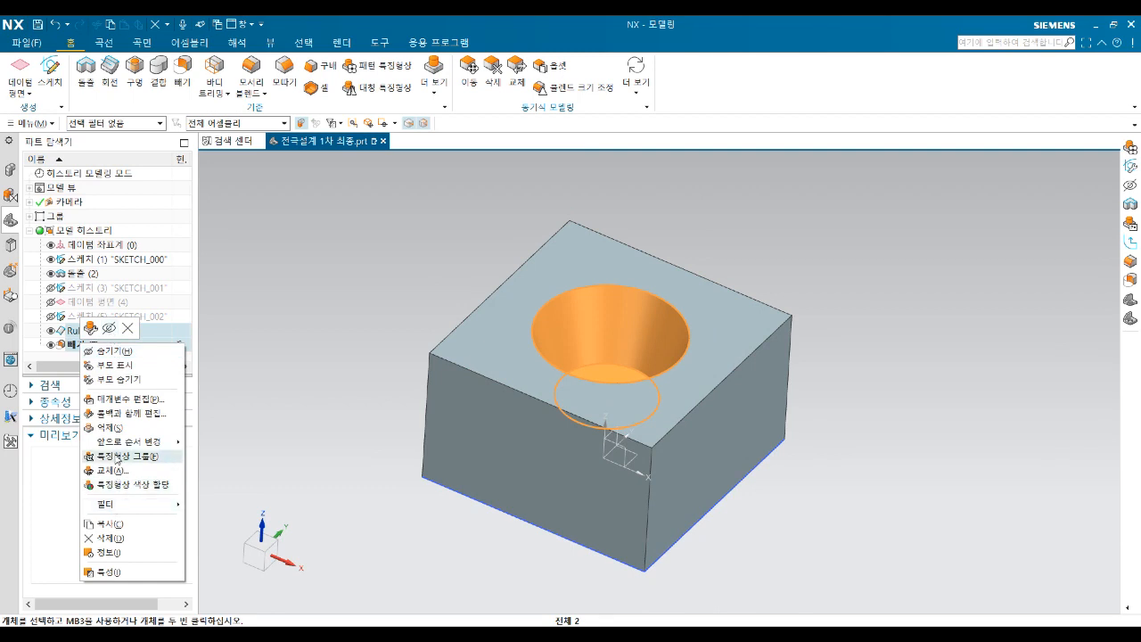
pyautogui.click(114, 428)
pyautogui.moveTo(711, 359); pyautogui.dragTo(740, 361, button='middle')
# Unsuppress the Ruled (6) and Subtract (7) features to restore the tapered pocket
pyautogui.click(95, 333)
pyautogui.keyDown('ctrl'); pyautogui.click(93, 344); pyautogui.keyUp('ctrl')
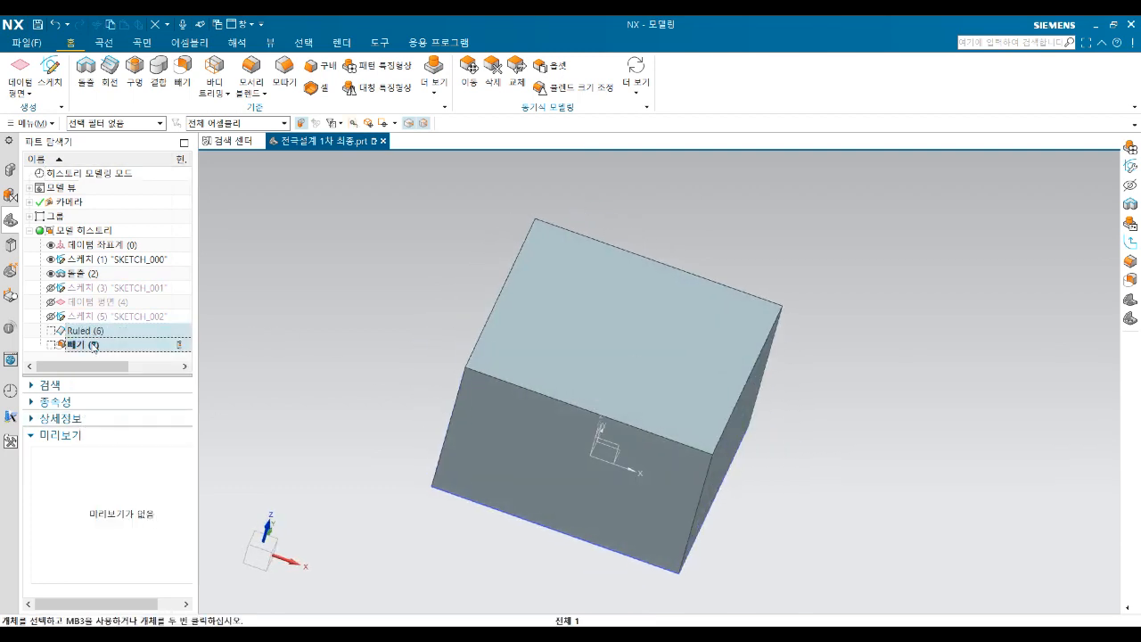
pyautogui.rightClick(93, 344)
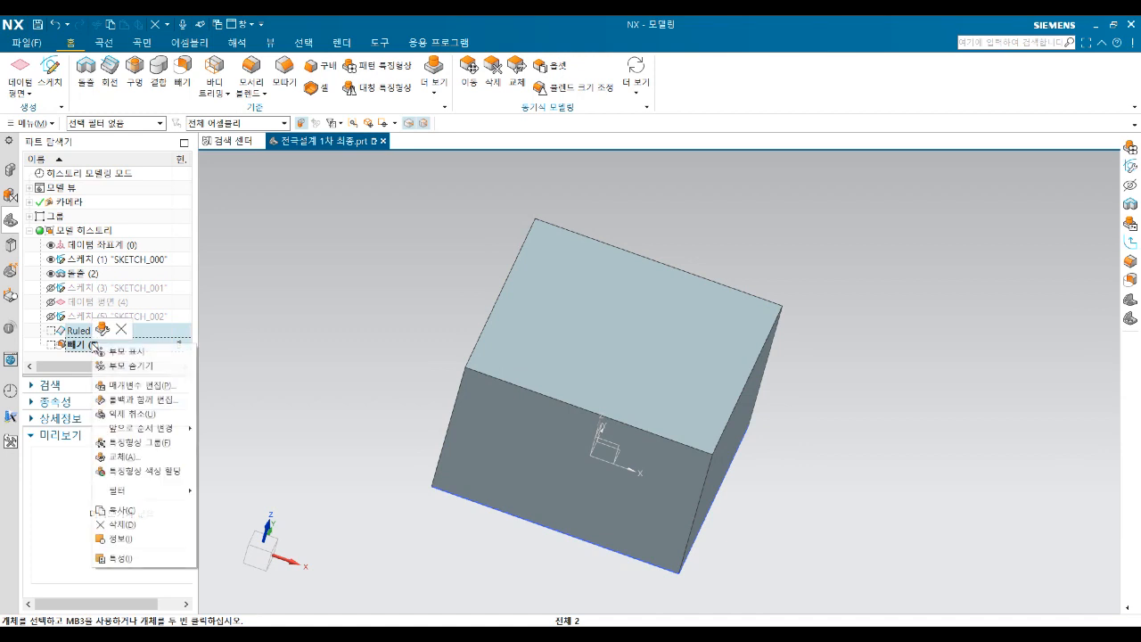
pyautogui.click(138, 415)
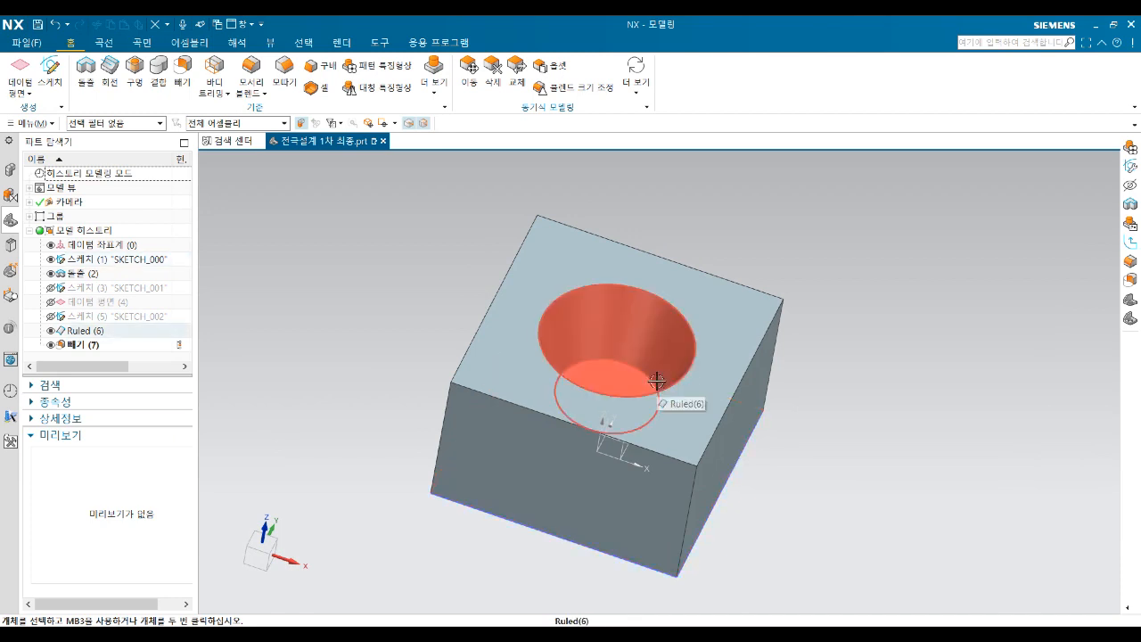
# Switch to the Manufacturing application and initialize it with the cam_general session configuration and the mill_contour setup
pyautogui.moveTo(650, 382); pyautogui.dragTo(532, 340, button='middle')
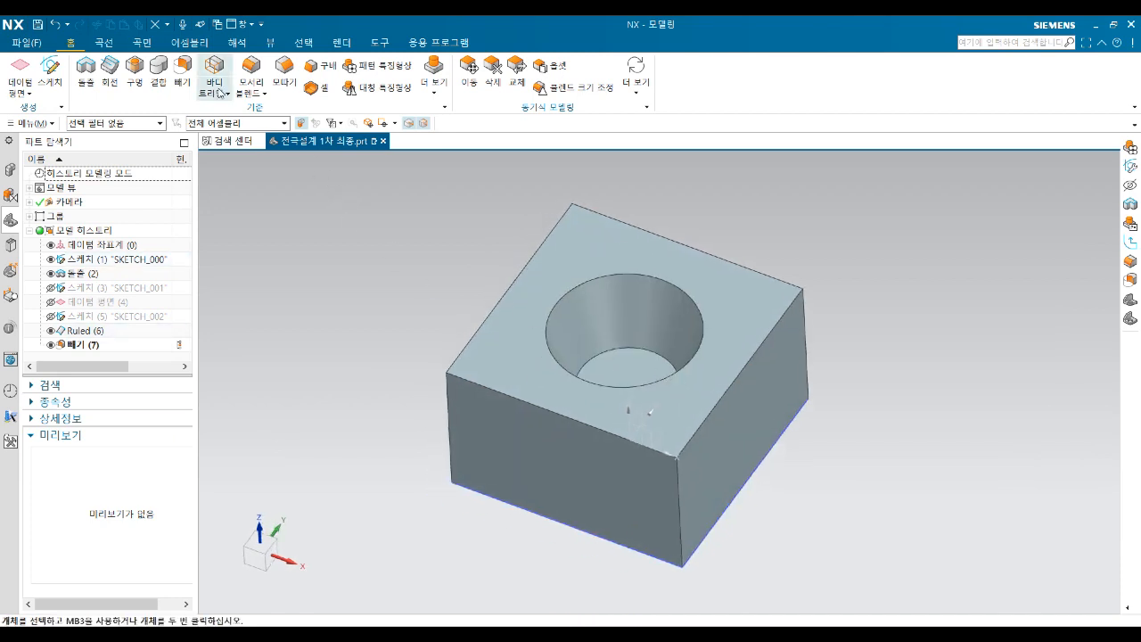
pyautogui.click(418, 42)
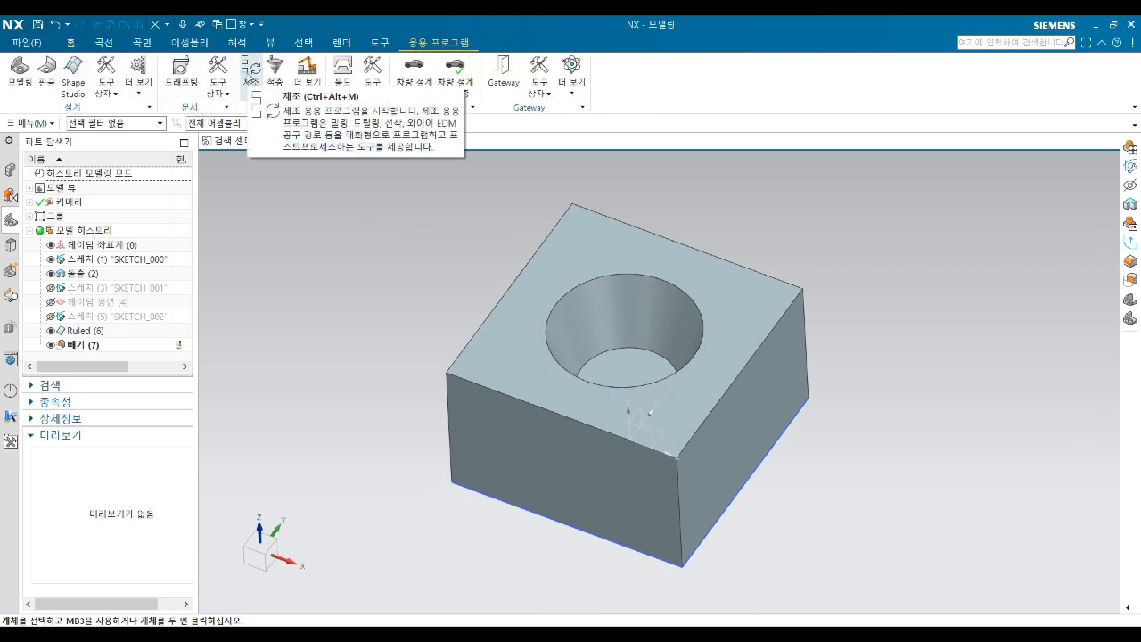
pyautogui.click(252, 70)
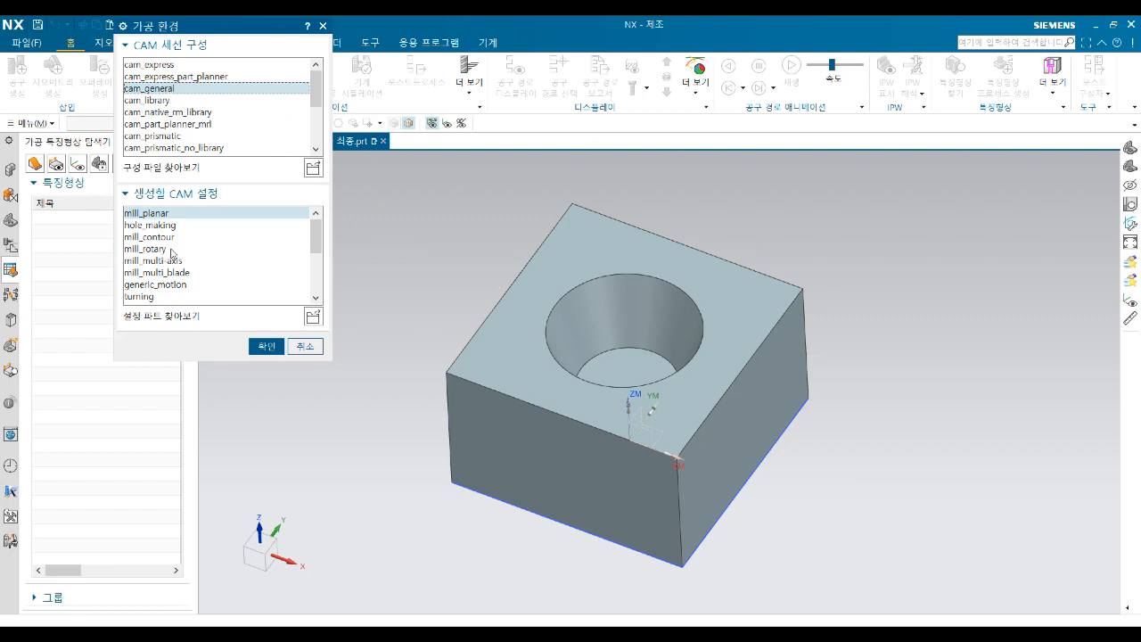
pyautogui.click(172, 249)
pyautogui.click(265, 346)
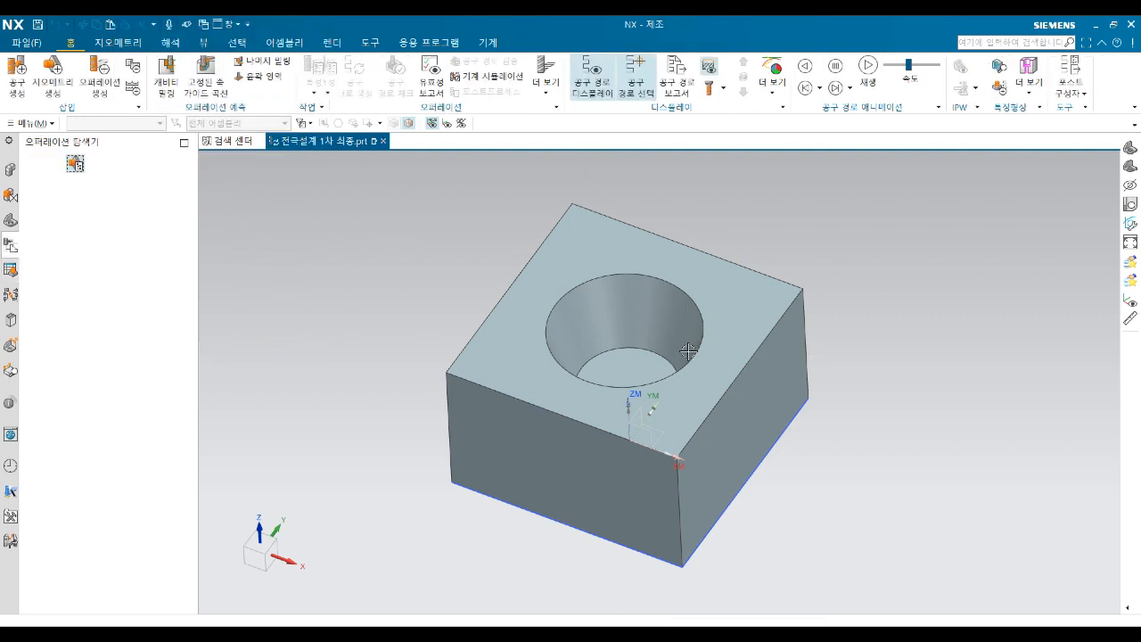
# Move the MCS_MILL machine coordinate system origin to the block's upper front-left corner at X -25, Y -25, Z 30
pyautogui.scroll(2, 624, 323)
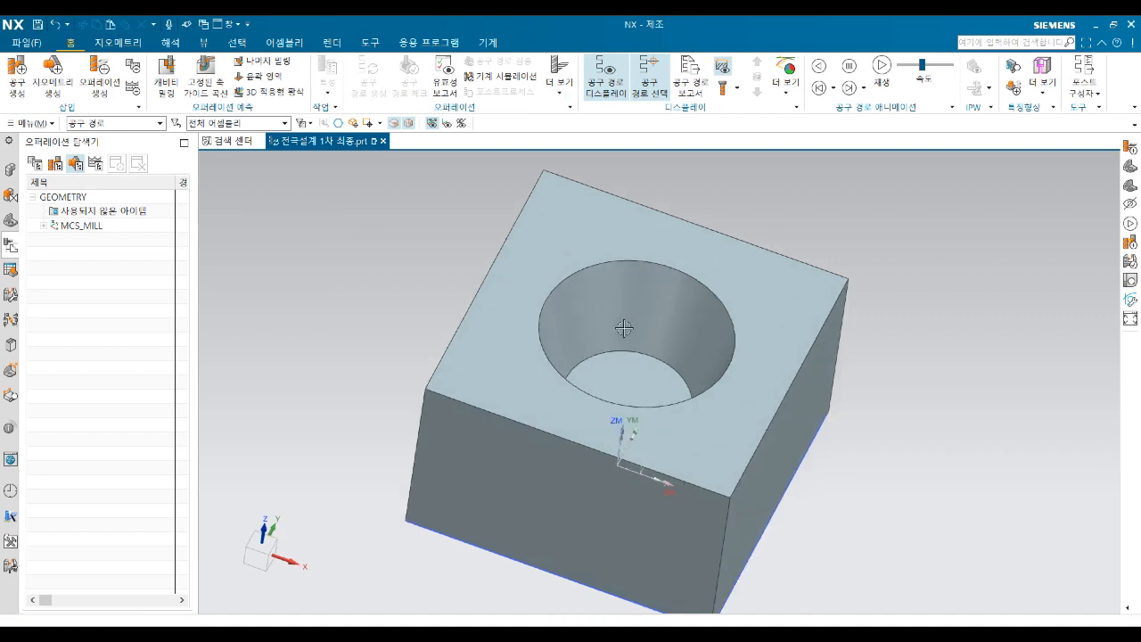
pyautogui.doubleClick(78, 227)
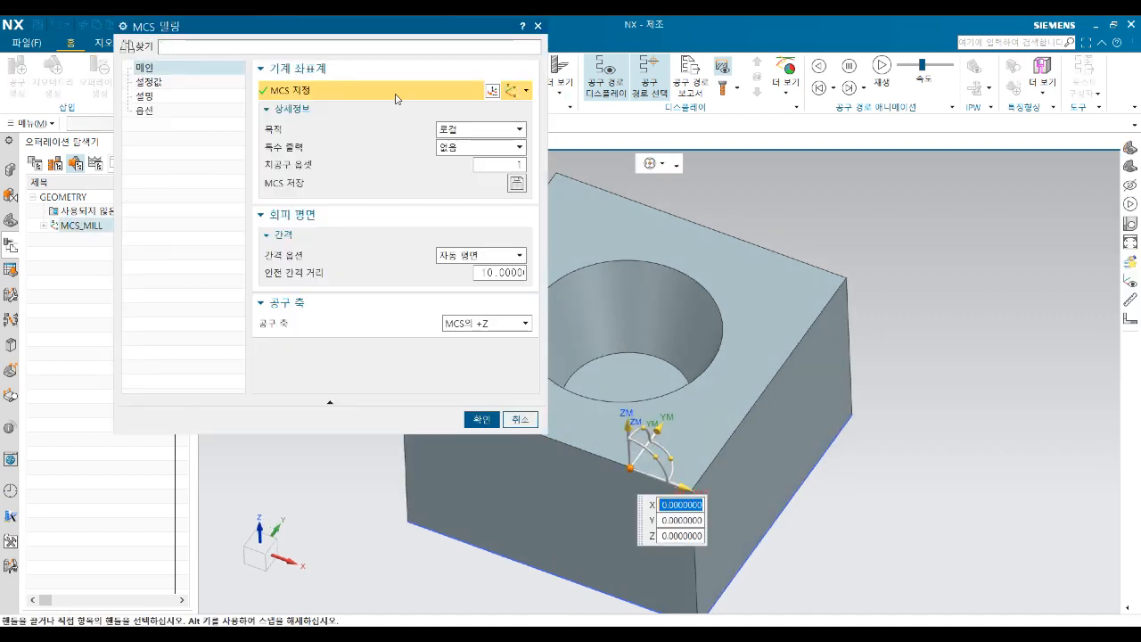
pyautogui.click(520, 419)
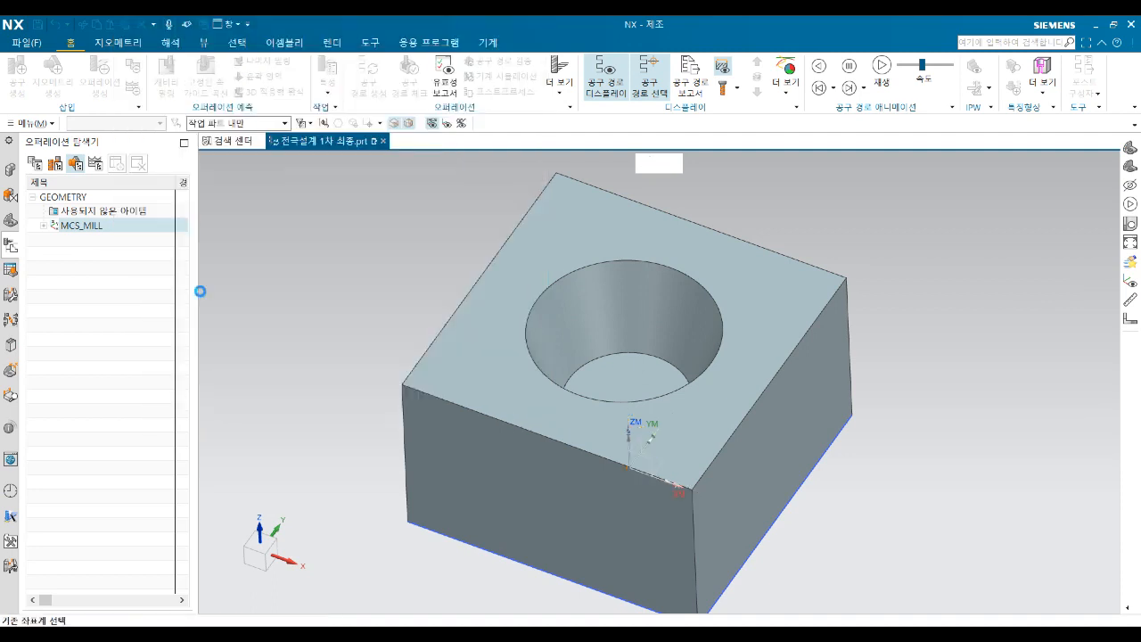
pyautogui.click(43, 227)
pyautogui.rightClick(82, 229)
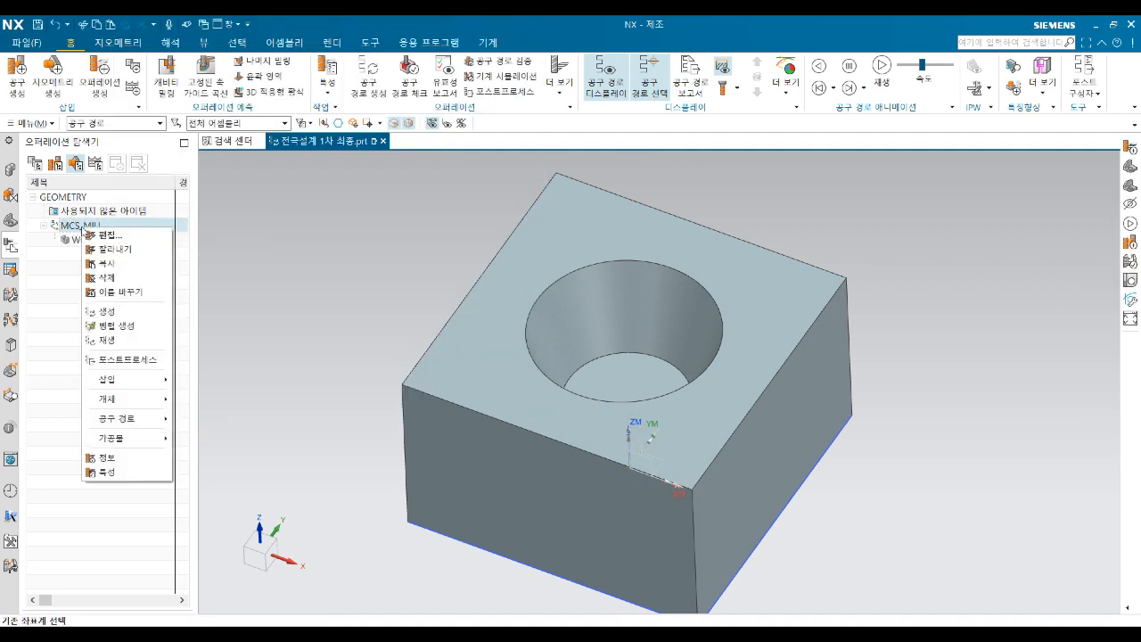
pyautogui.click(90, 234)
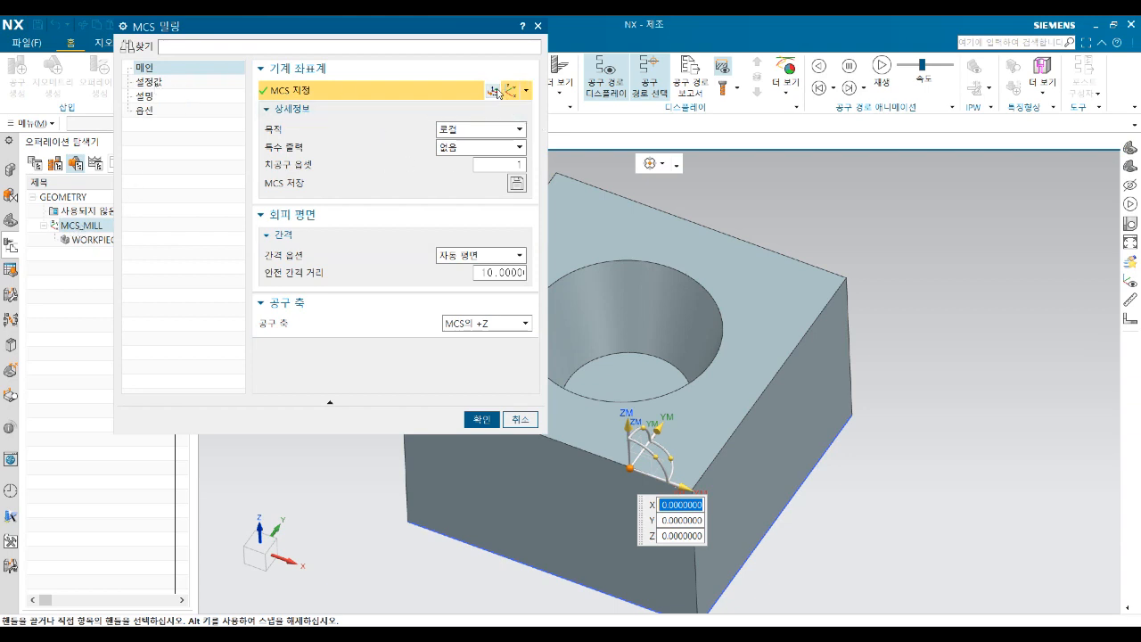
pyautogui.click(495, 89)
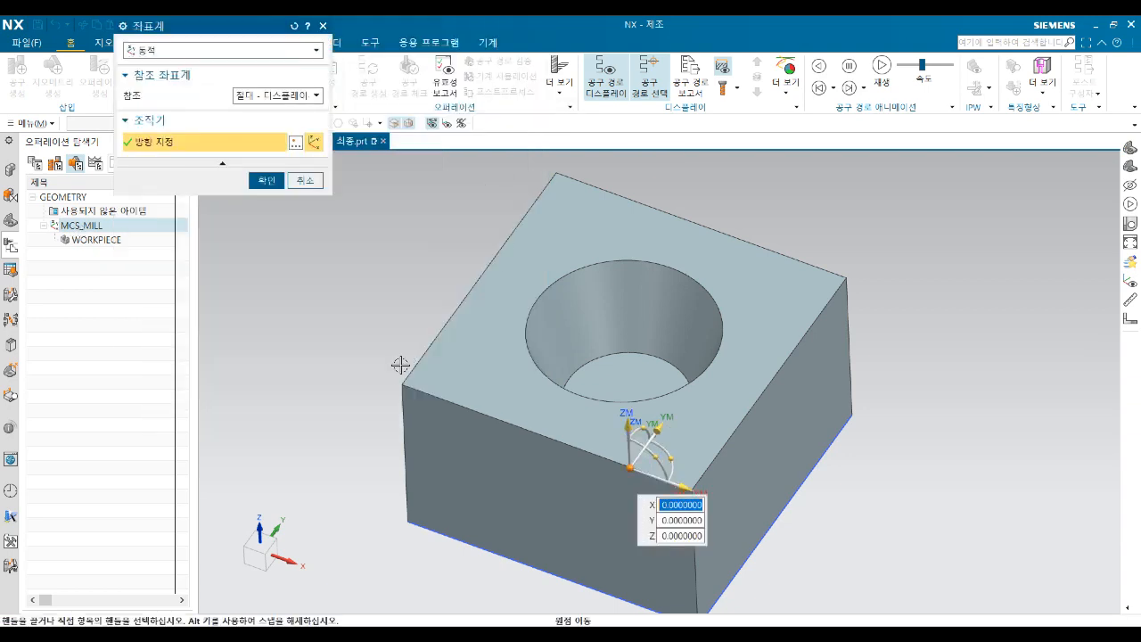
pyautogui.click(401, 385)
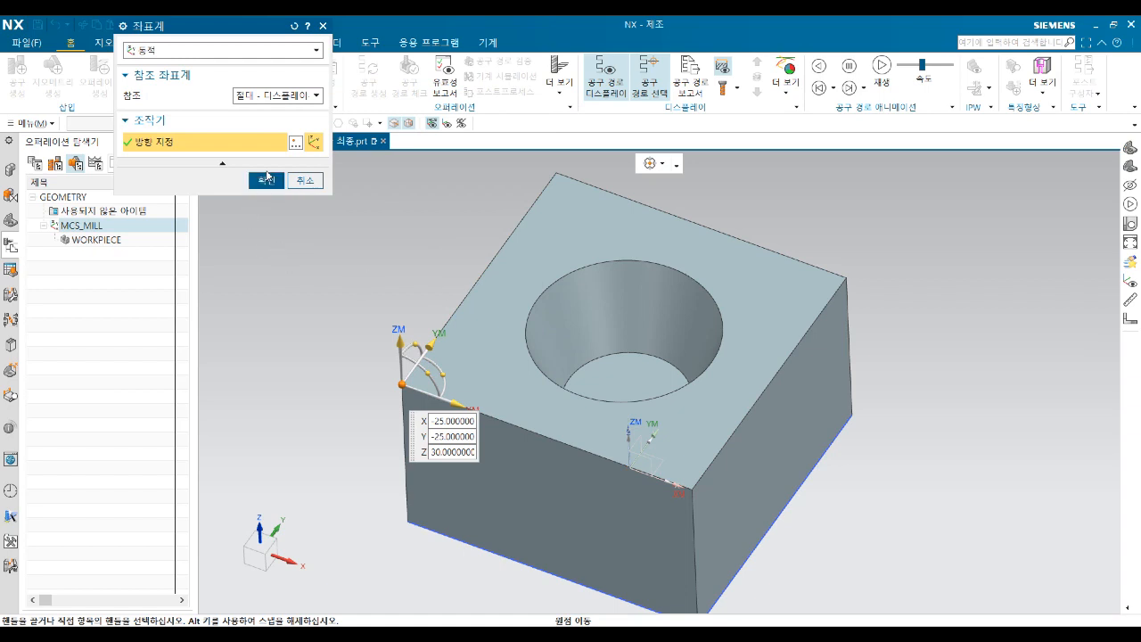
pyautogui.click(266, 181)
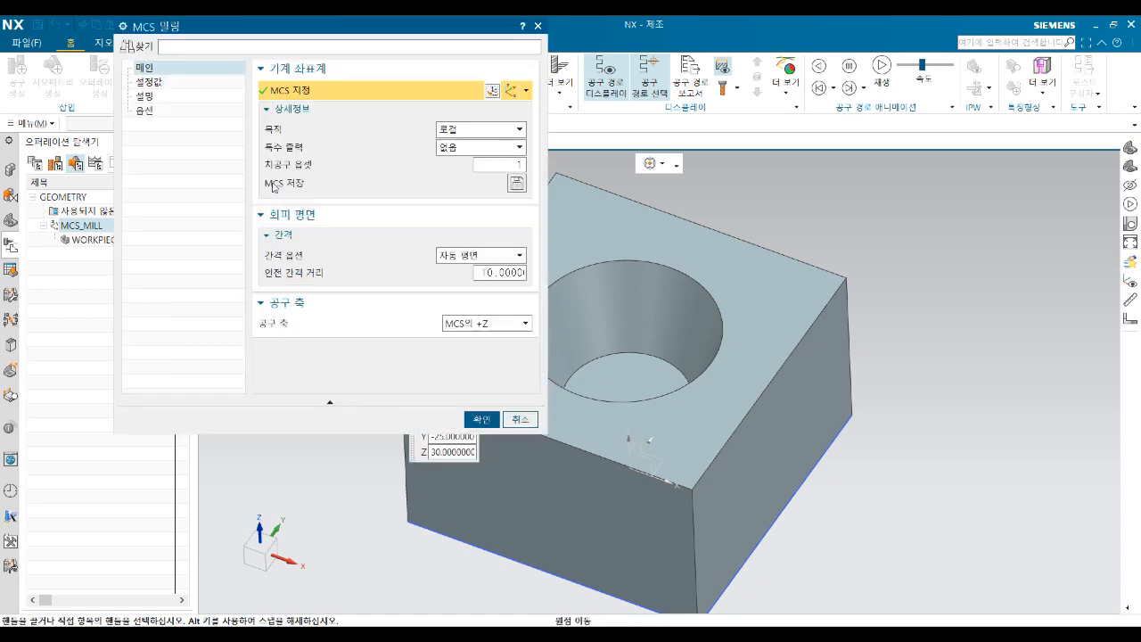
pyautogui.click(480, 419)
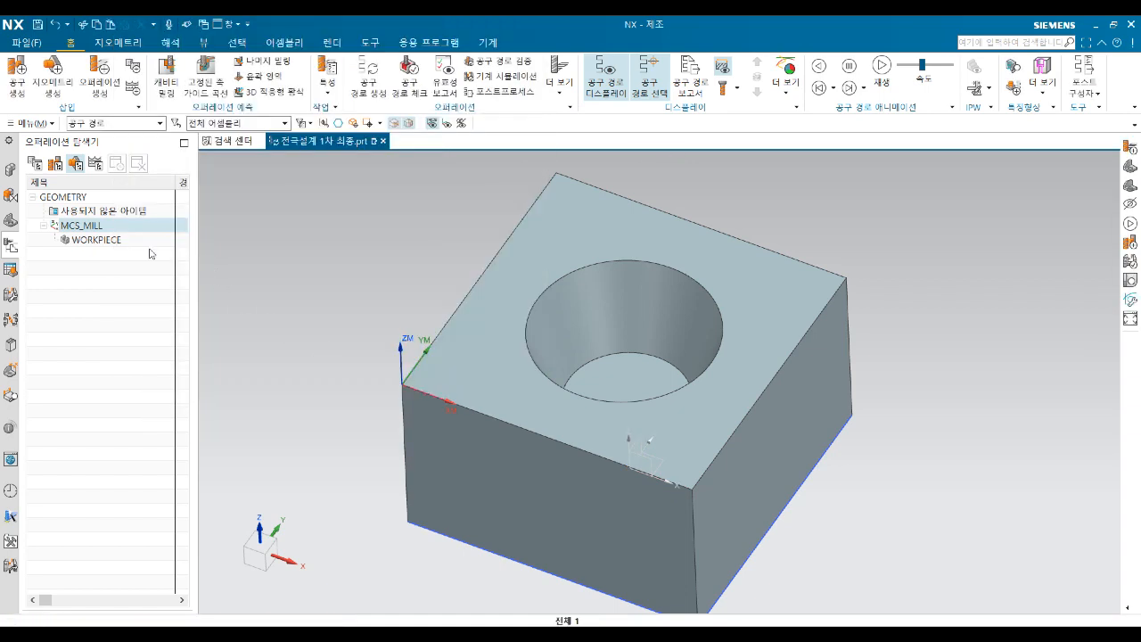
# Specify the solid block with the tapered pocket as the part geometry of WORKPIECE
pyautogui.doubleClick(150, 239)
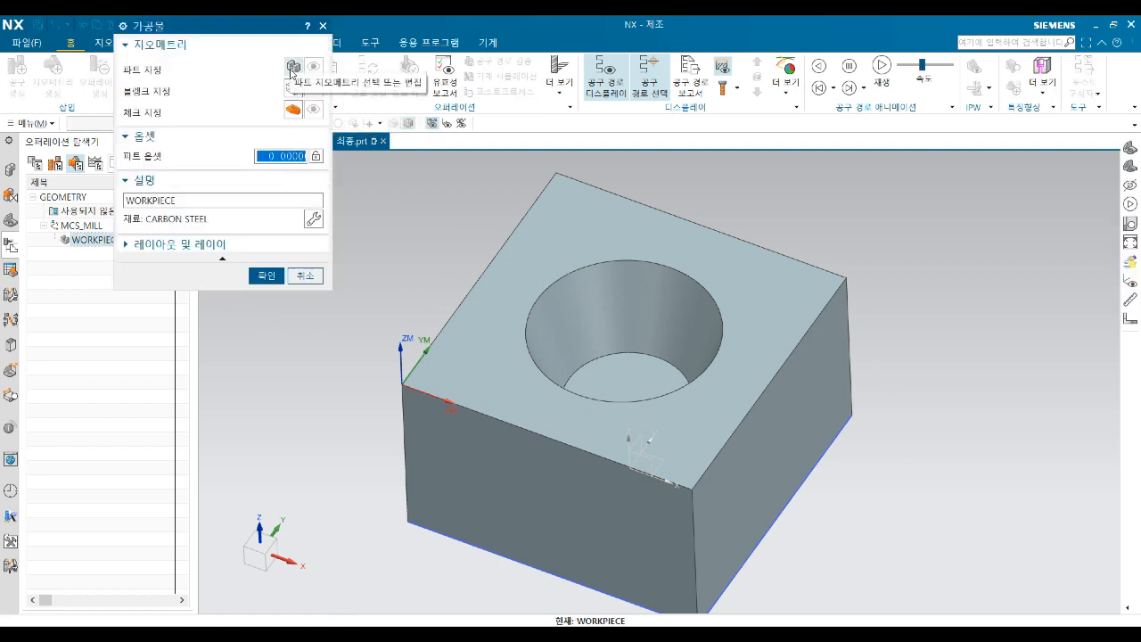
pyautogui.click(293, 69)
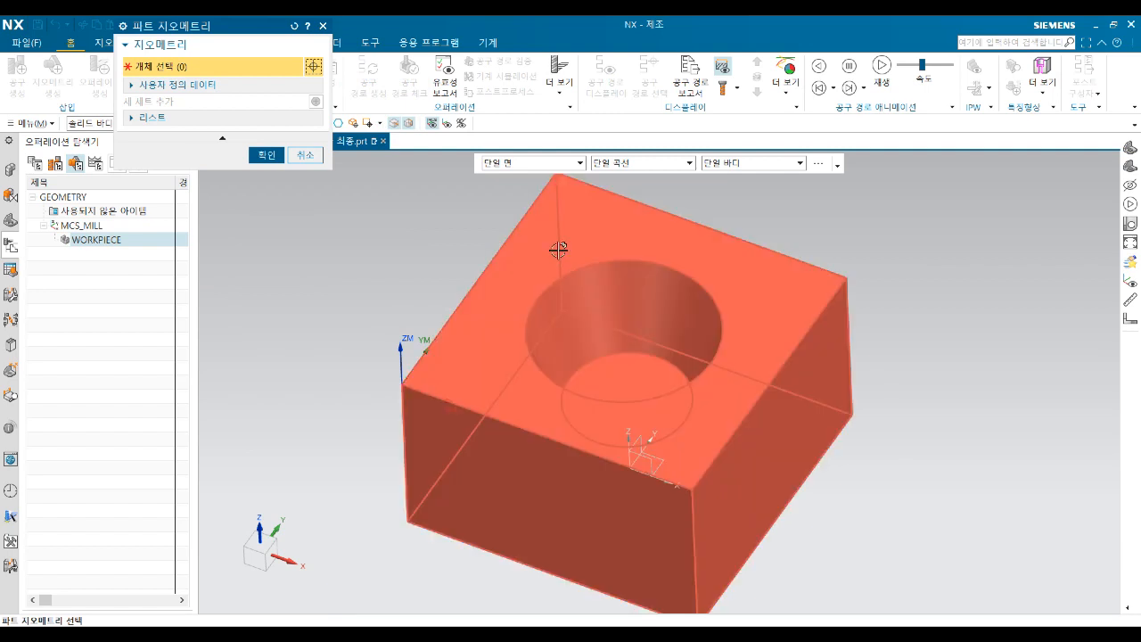
pyautogui.click(559, 248)
pyautogui.click(266, 173)
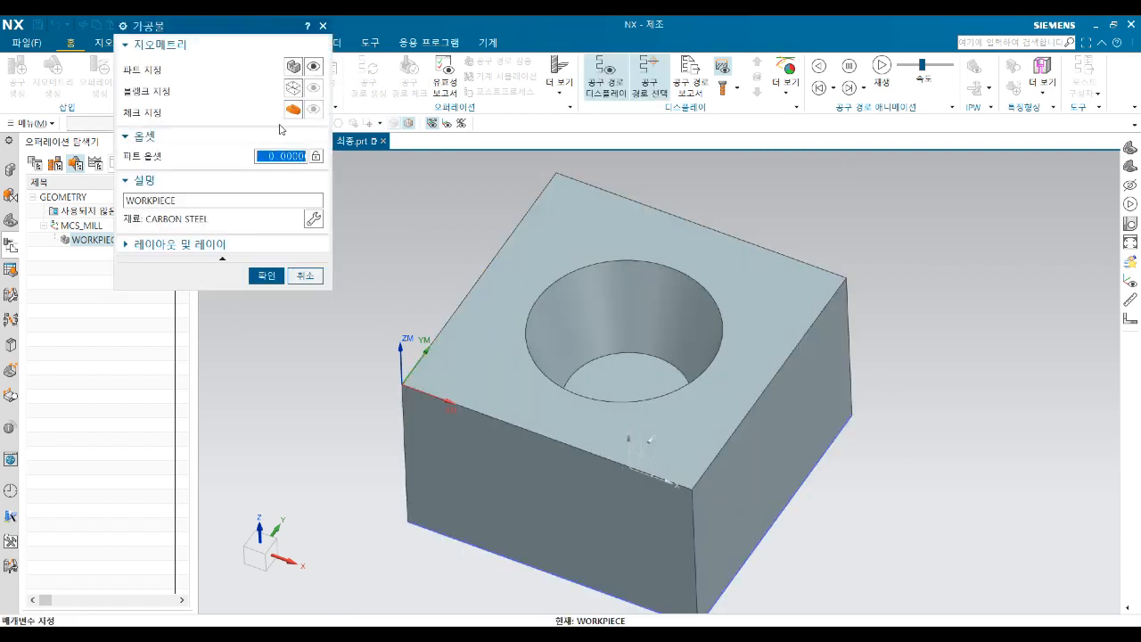
# Define the WORKPIECE blank geometry as a bounding block around the part and accept the workpiece settings
pyautogui.click(294, 88)
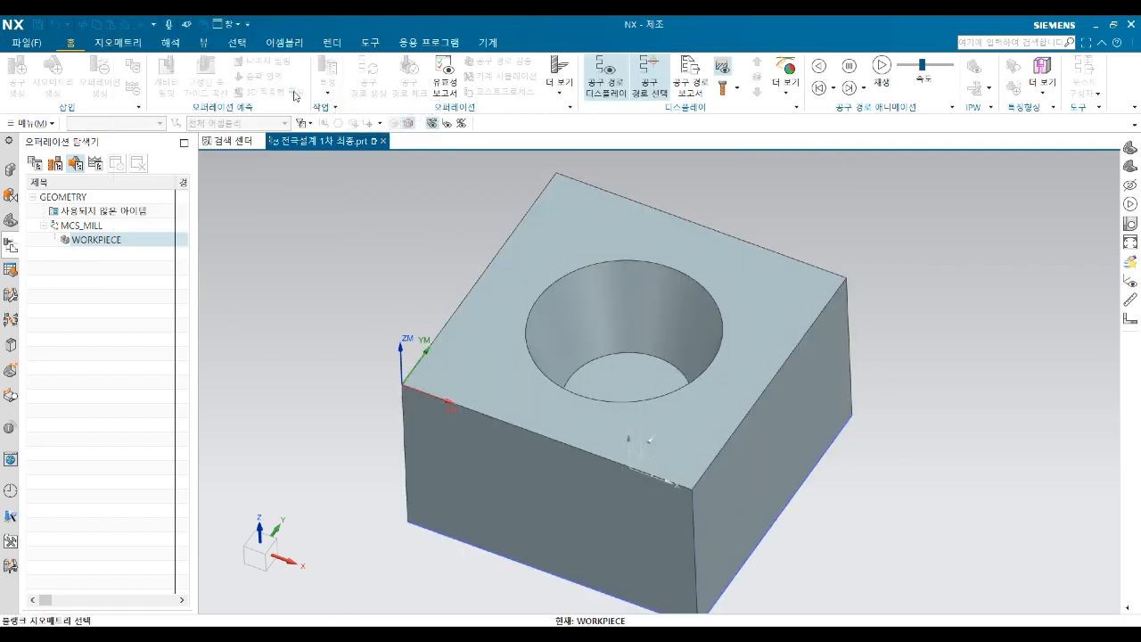
pyautogui.click(218, 51)
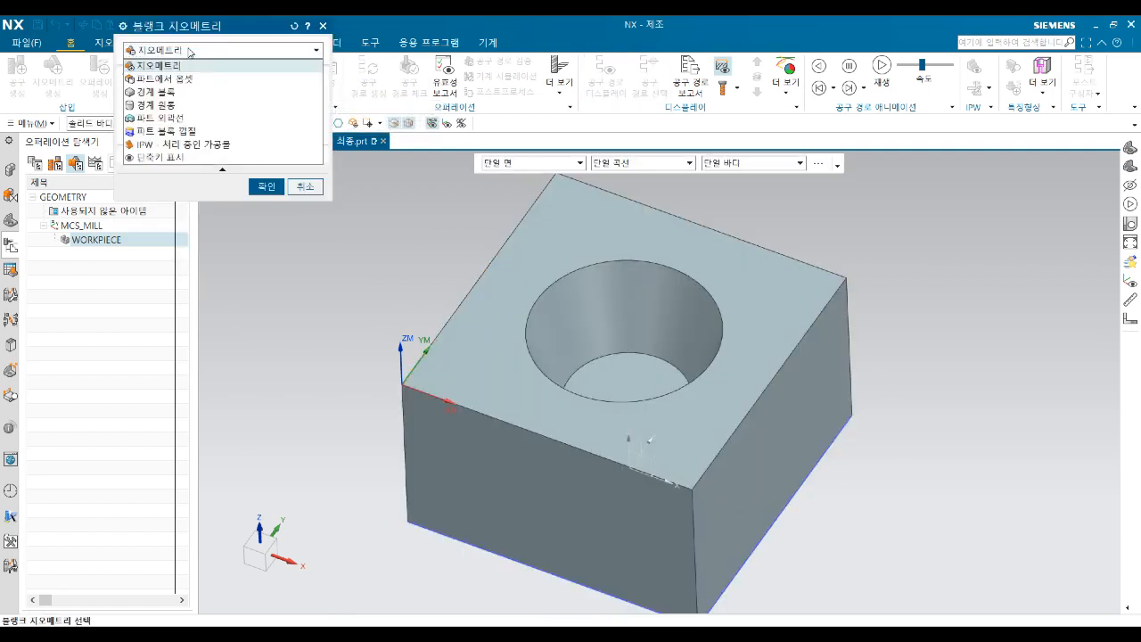
pyautogui.click(179, 96)
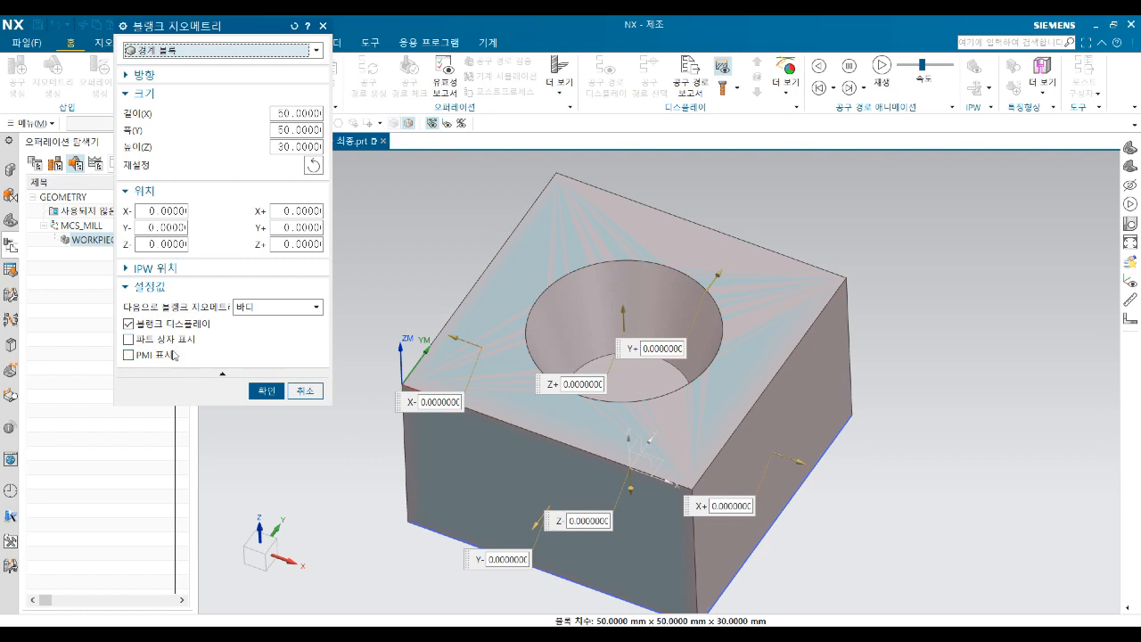
pyautogui.click(265, 391)
pyautogui.click(299, 278)
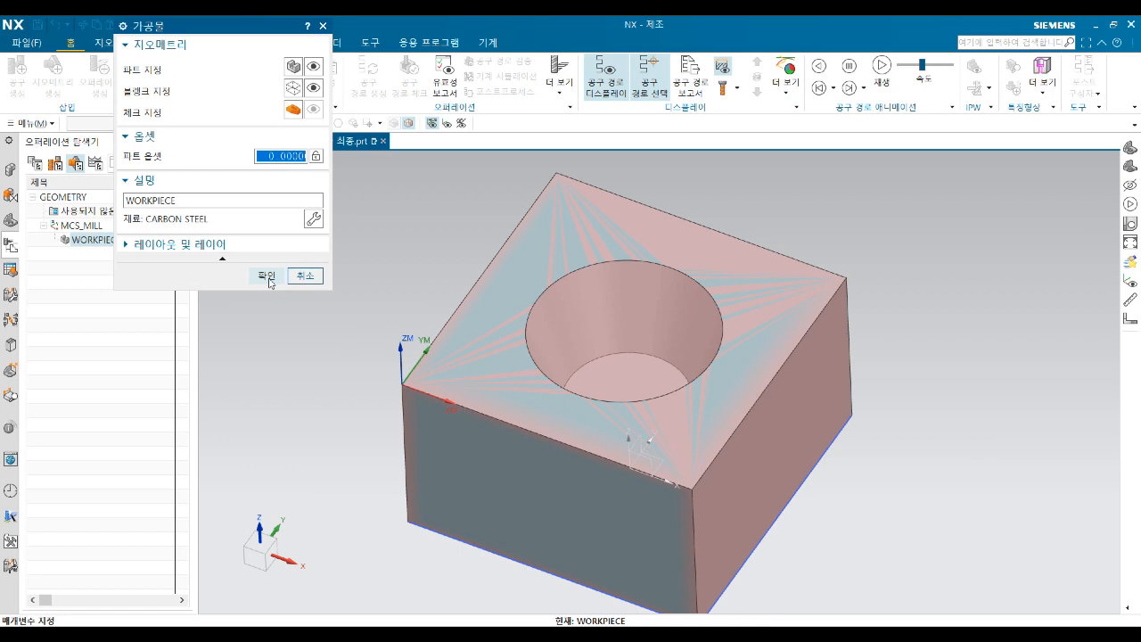
pyautogui.click(268, 275)
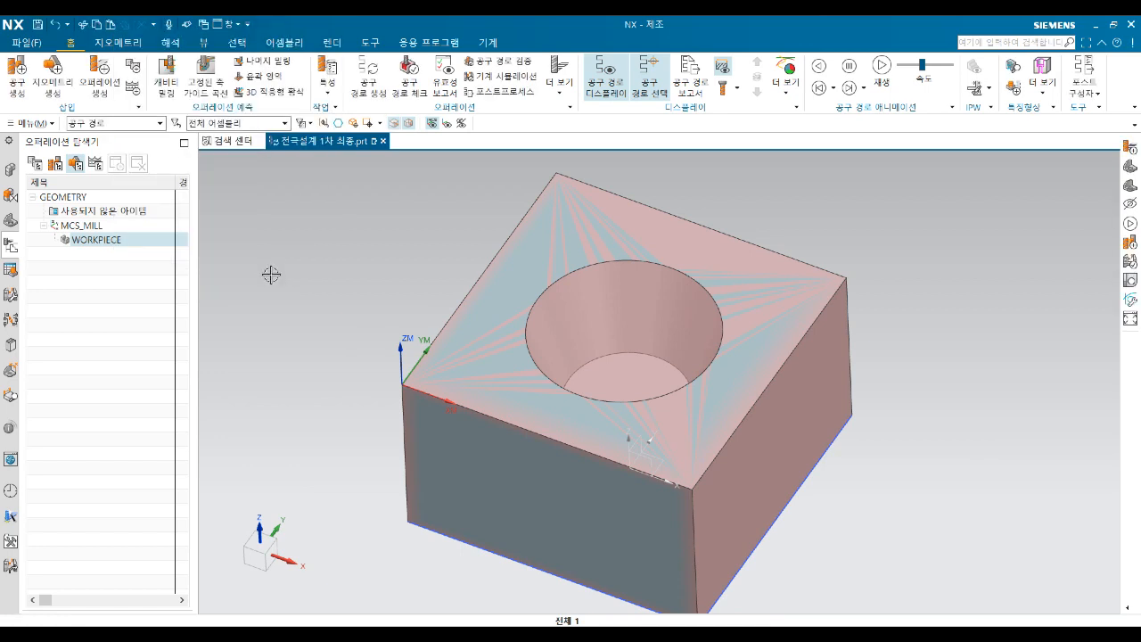
# Create a mill_contour CAVITY_MILL operation using the WORKPIECE geometry and the METHOD machining method
pyautogui.moveTo(325, 303); pyautogui.dragTo(627, 326, button='middle')
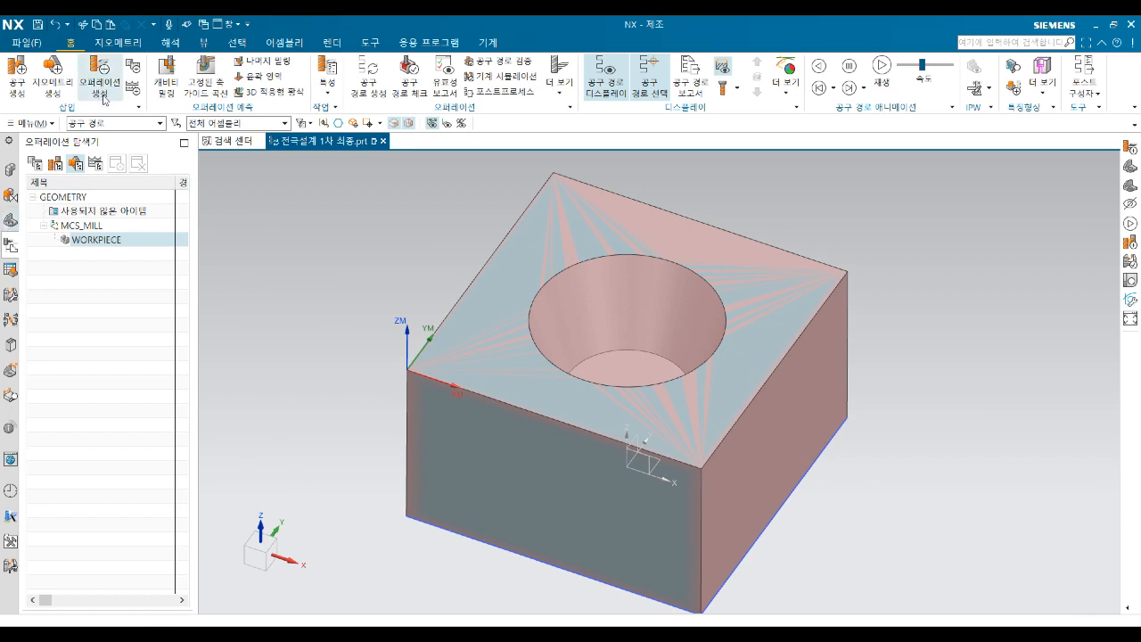
pyautogui.click(101, 85)
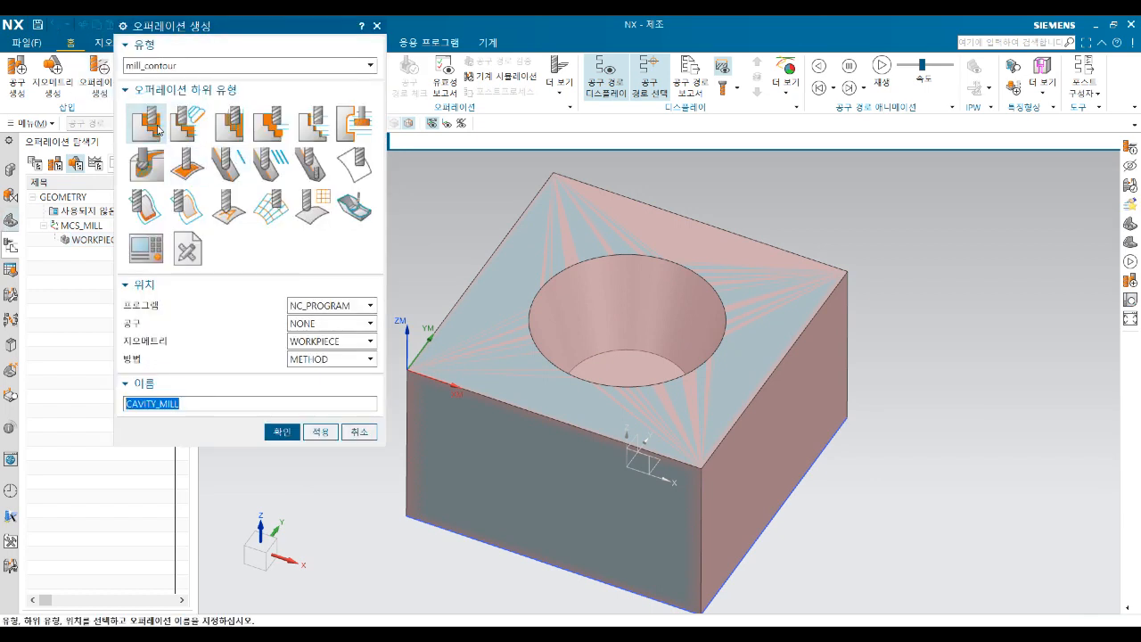
pyautogui.click(336, 362)
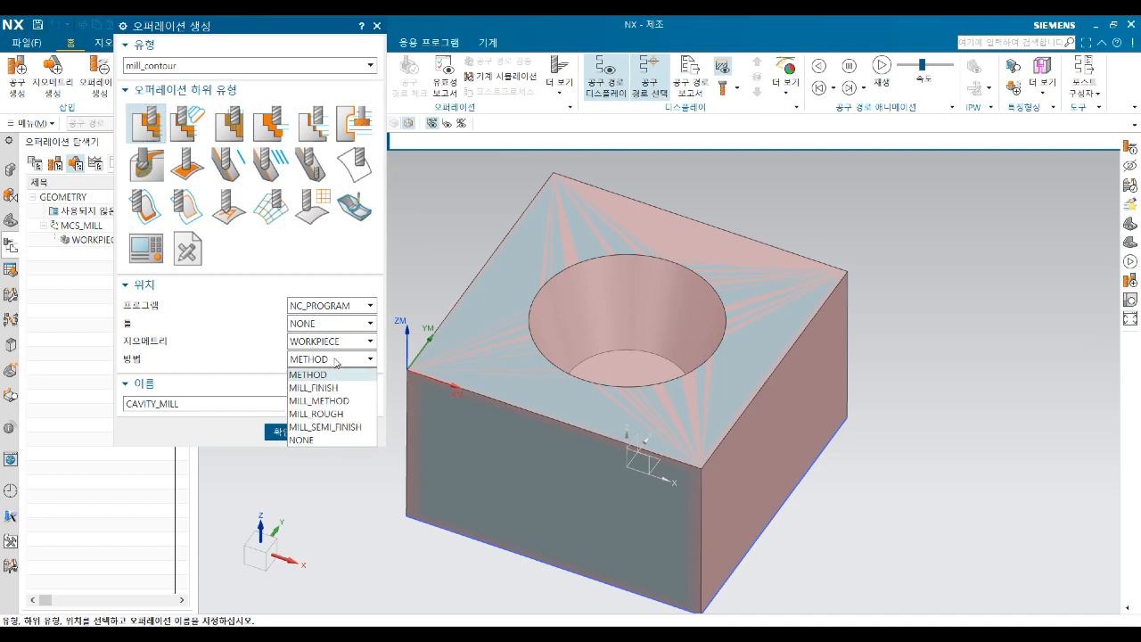
pyautogui.click(336, 361)
pyautogui.click(276, 433)
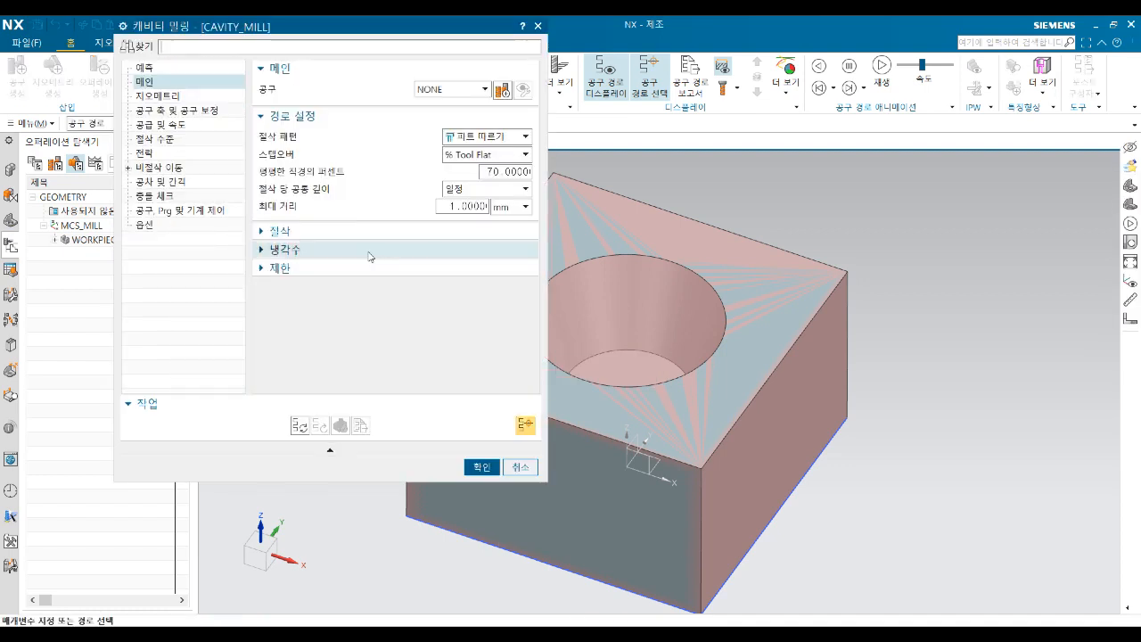
# Create a MILL end mill with a 10 mm diameter and tool number 1 for the cavity milling operation
pyautogui.click(503, 93)
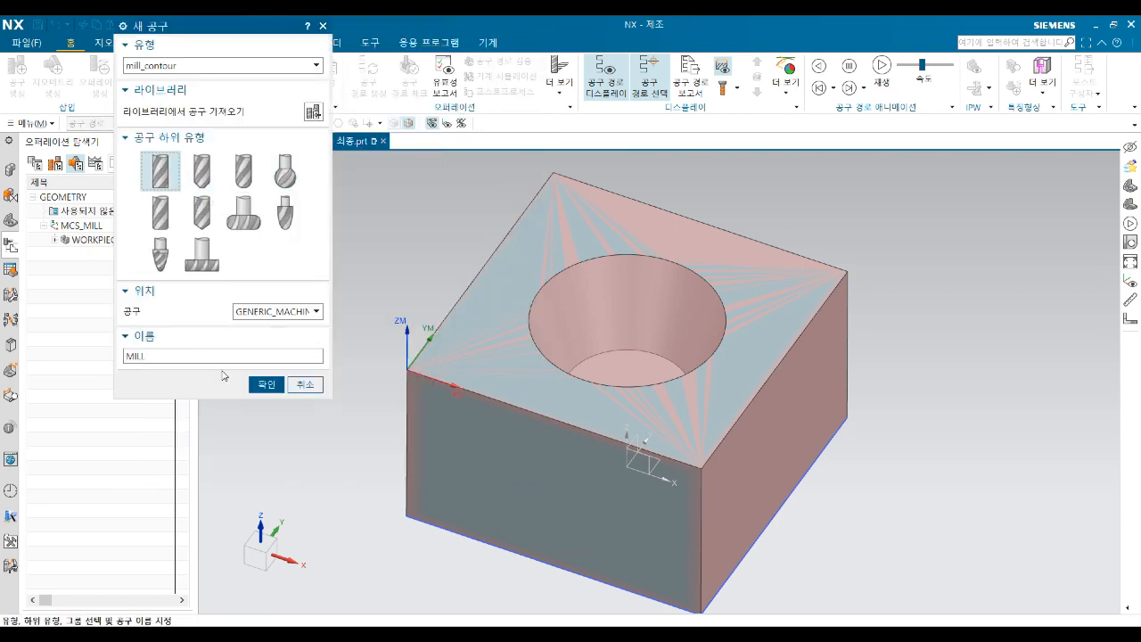
pyautogui.click(267, 385)
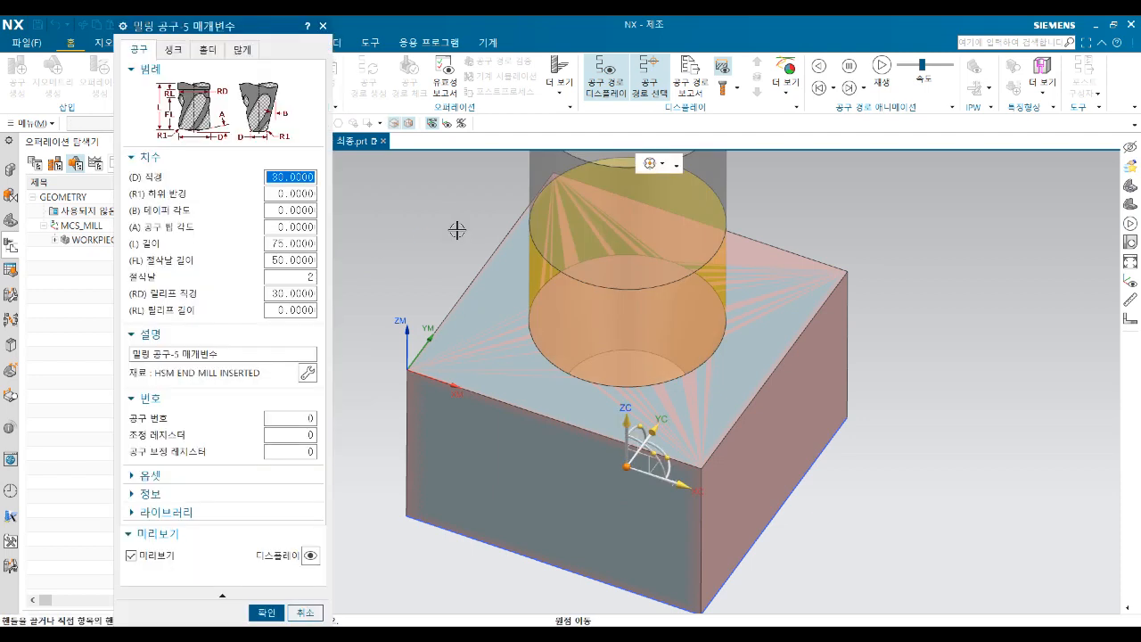
pyautogui.write('10')
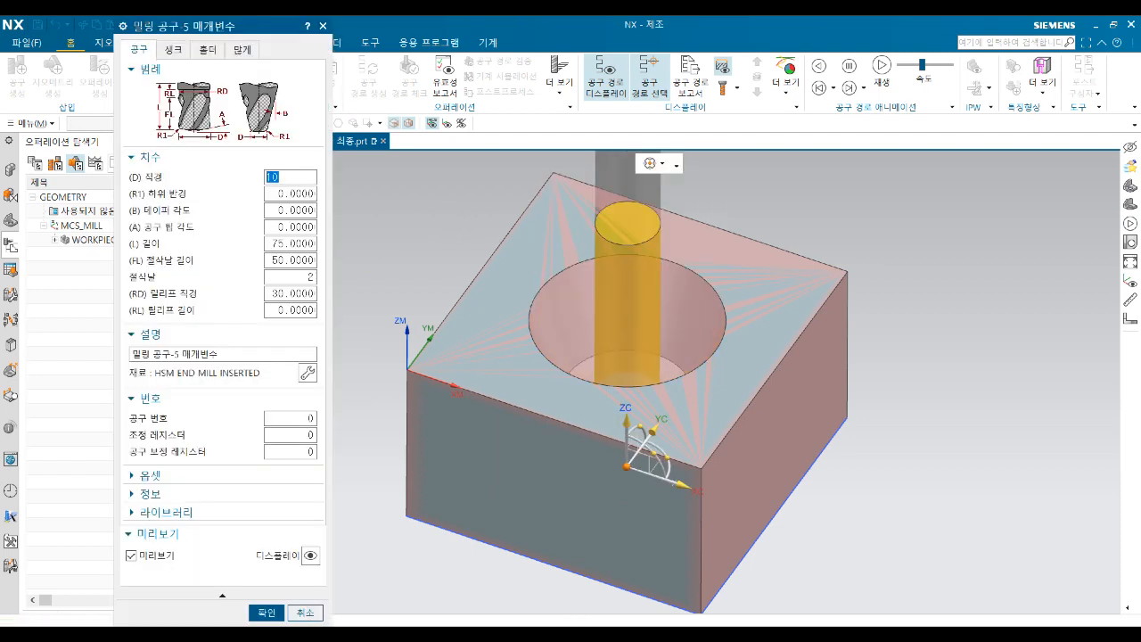
pyautogui.doubleClick(310, 419)
pyautogui.write('1')
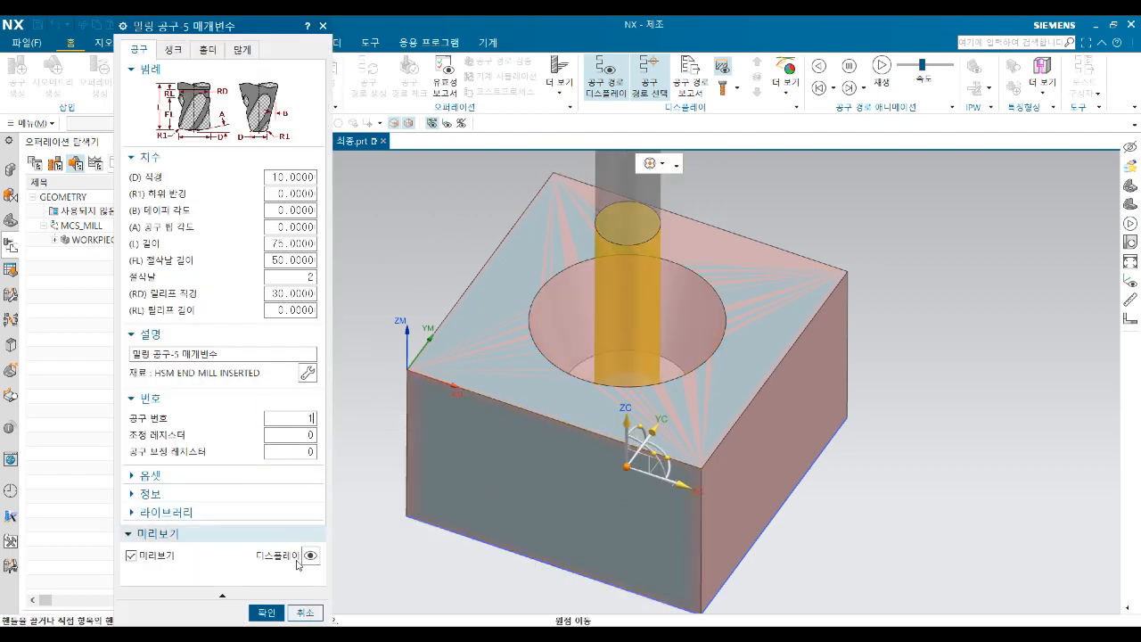
pyautogui.click(266, 612)
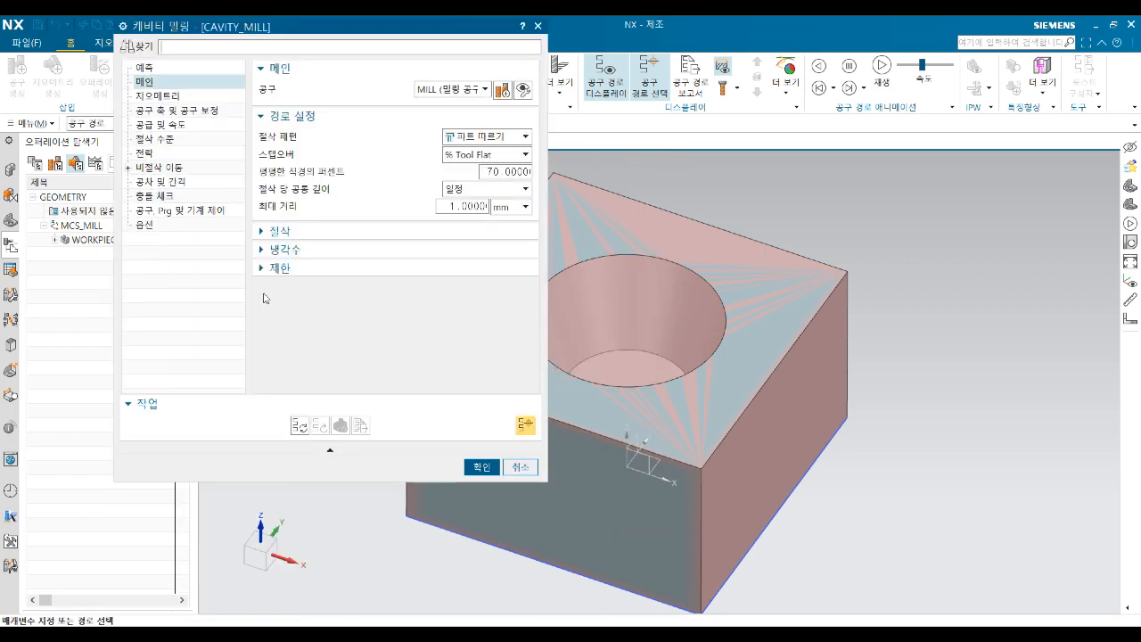
# Specify the pocket's tapered wall and floor faces as the cut area, leaving out the block's top face
pyautogui.scroll(-2, 660, 354)
pyautogui.keyDown('shift'); pyautogui.moveTo(659, 354); pyautogui.dragTo(731, 345, button='middle'); pyautogui.keyUp('shift')
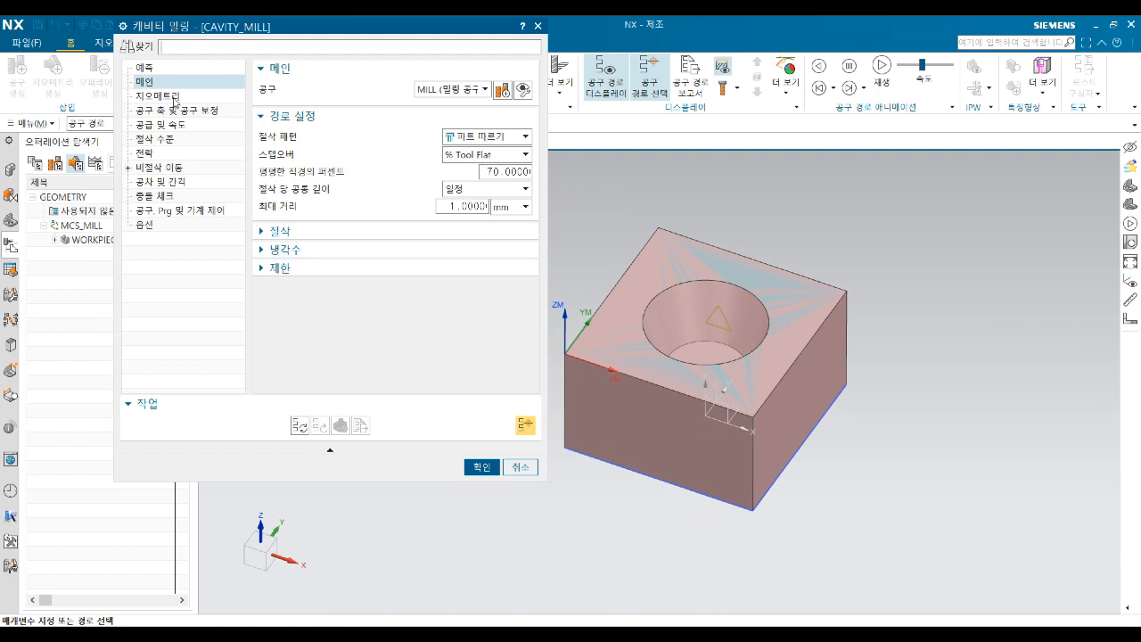
pyautogui.click(176, 96)
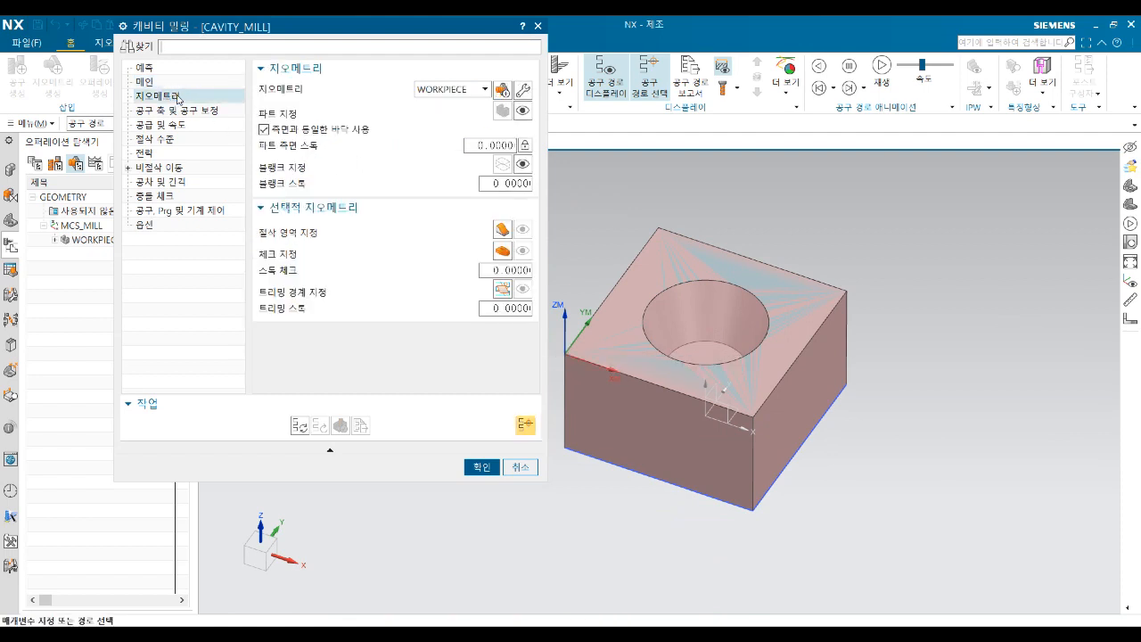
pyautogui.click(503, 230)
pyautogui.scroll(3, 678, 303)
pyautogui.click(711, 331)
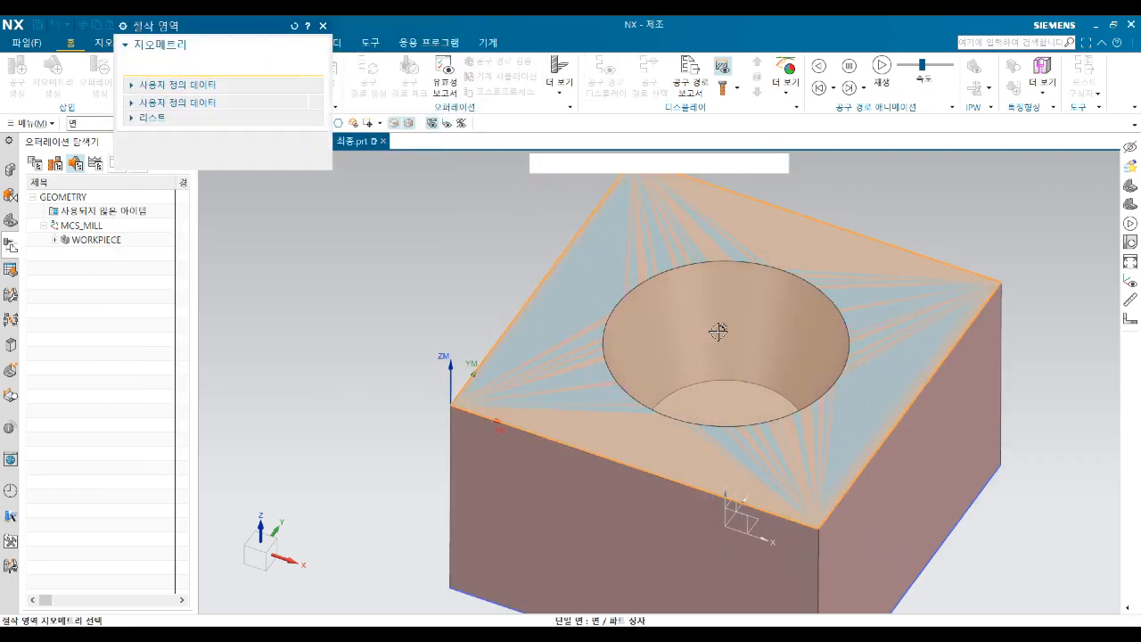
pyautogui.click(726, 397)
pyautogui.click(704, 333)
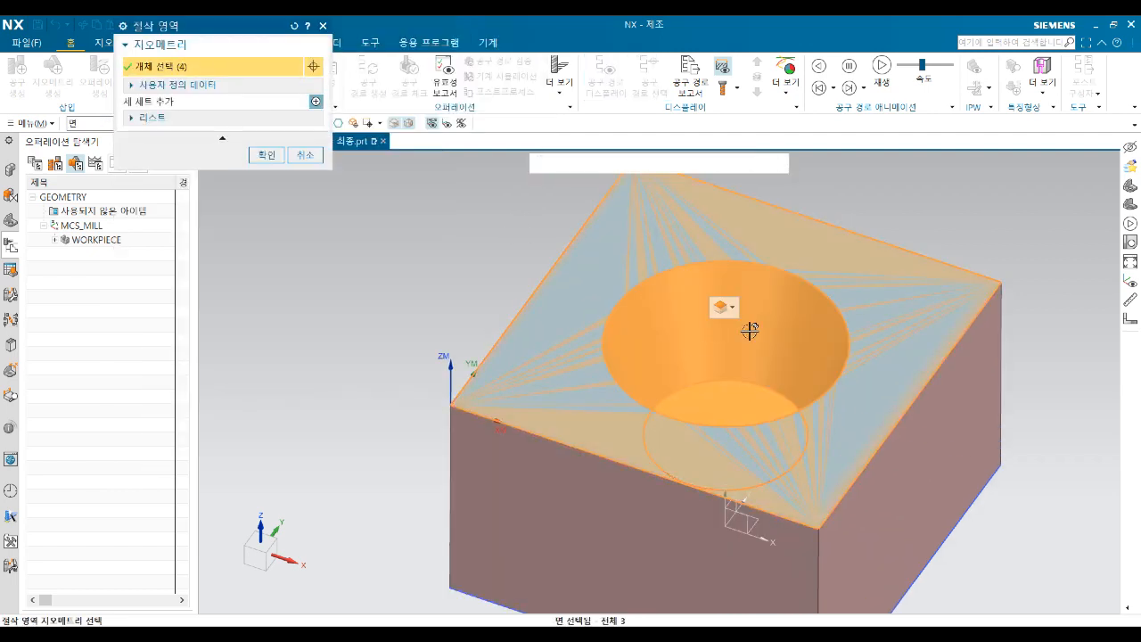
pyautogui.keyDown('shift'); pyautogui.click(680, 249); pyautogui.keyUp('shift')
pyautogui.keyDown('shift'); pyautogui.click(636, 249); pyautogui.keyUp('shift')
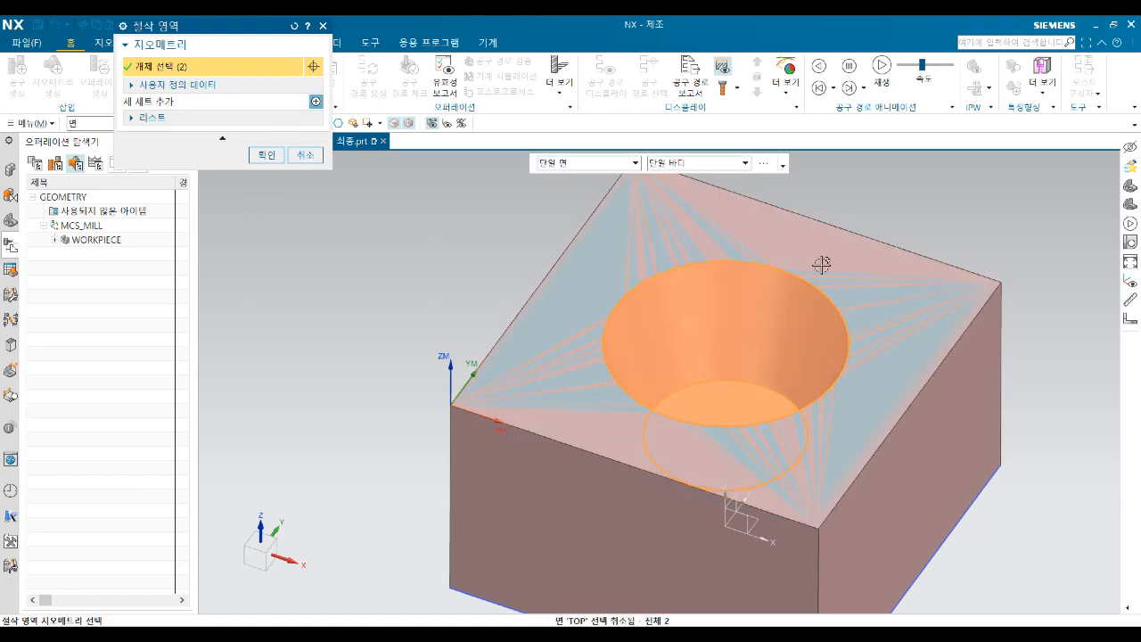
pyautogui.scroll(-2, 988, 433)
pyautogui.moveTo(988, 433); pyautogui.dragTo(989, 439, button='middle')
pyautogui.keyDown('shift'); pyautogui.moveTo(948, 395); pyautogui.dragTo(796, 326, button='middle'); pyautogui.keyUp('shift')
pyautogui.click(266, 156)
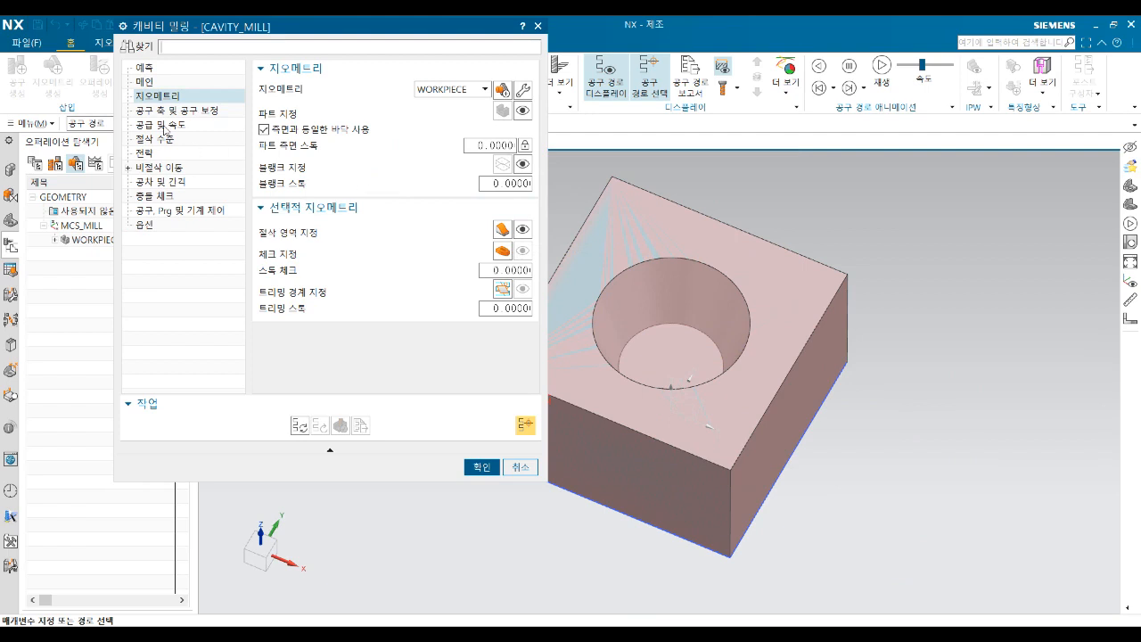
# Generate the cavity milling tool path for the pocket
pyautogui.click(300, 426)
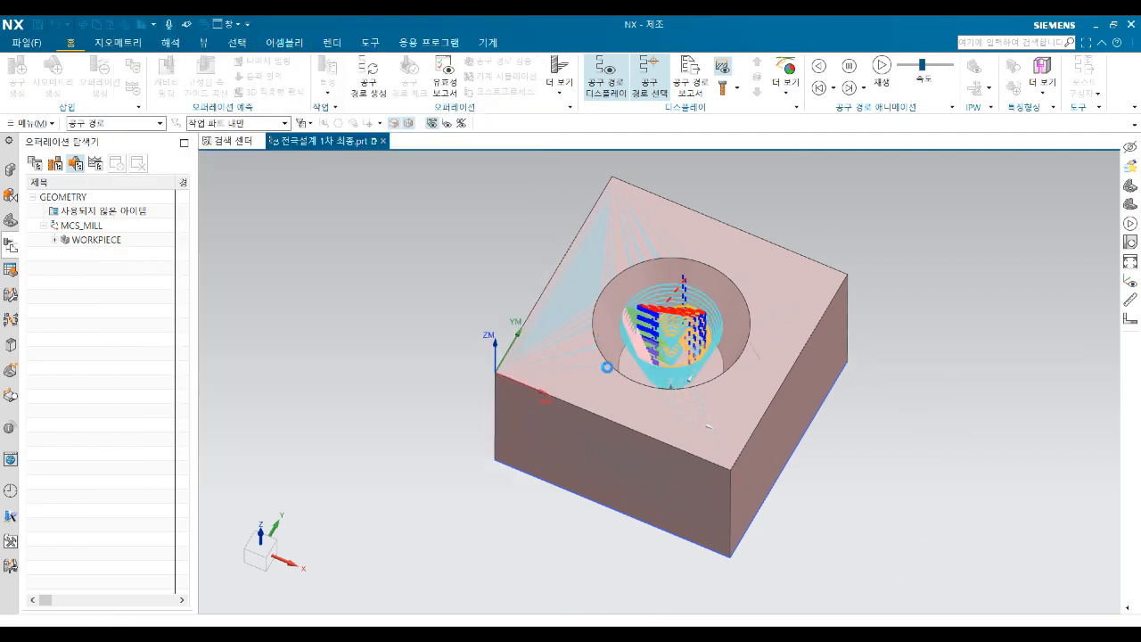
pyautogui.scroll(5, 686, 330)
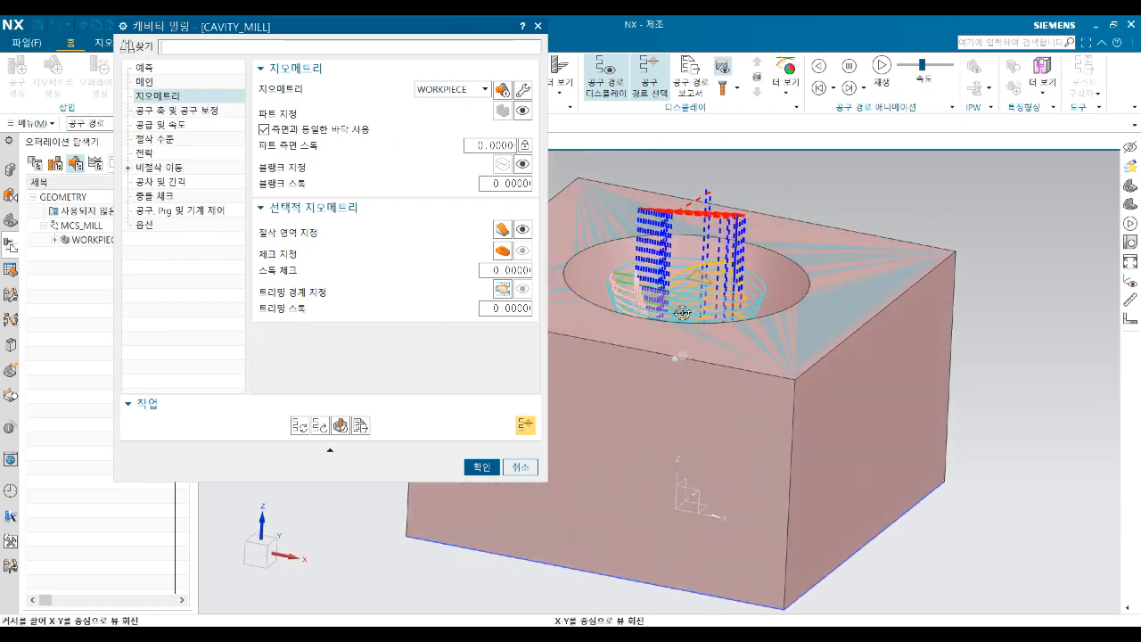
pyautogui.keyDown('shift'); pyautogui.moveTo(685, 330); pyautogui.dragTo(660, 350, button='middle'); pyautogui.keyUp('shift')
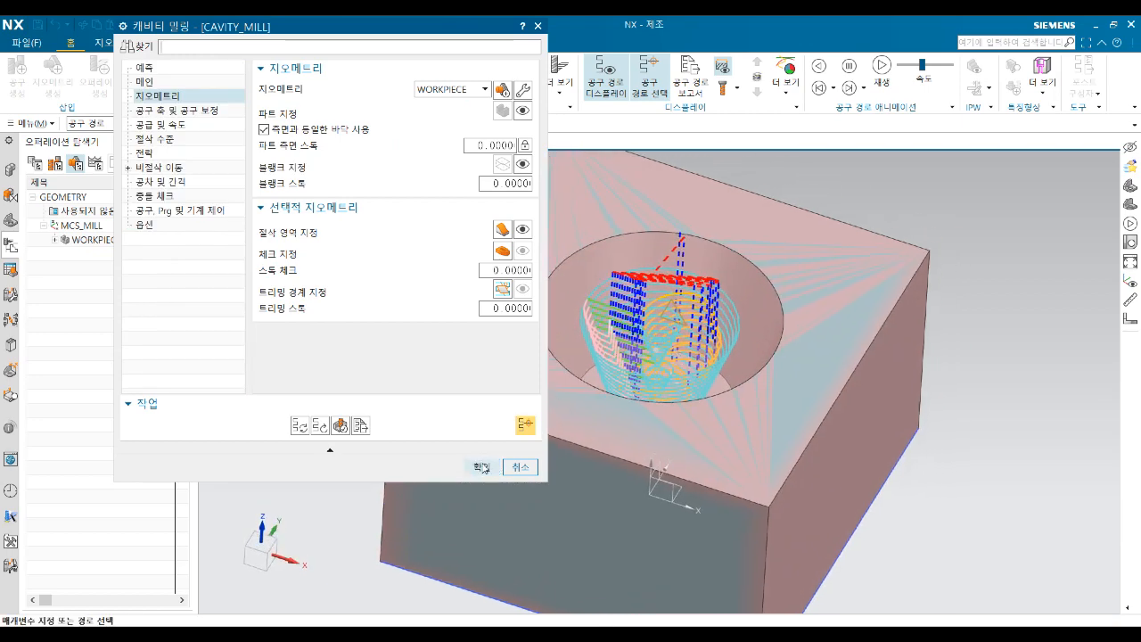
pyautogui.click(341, 425)
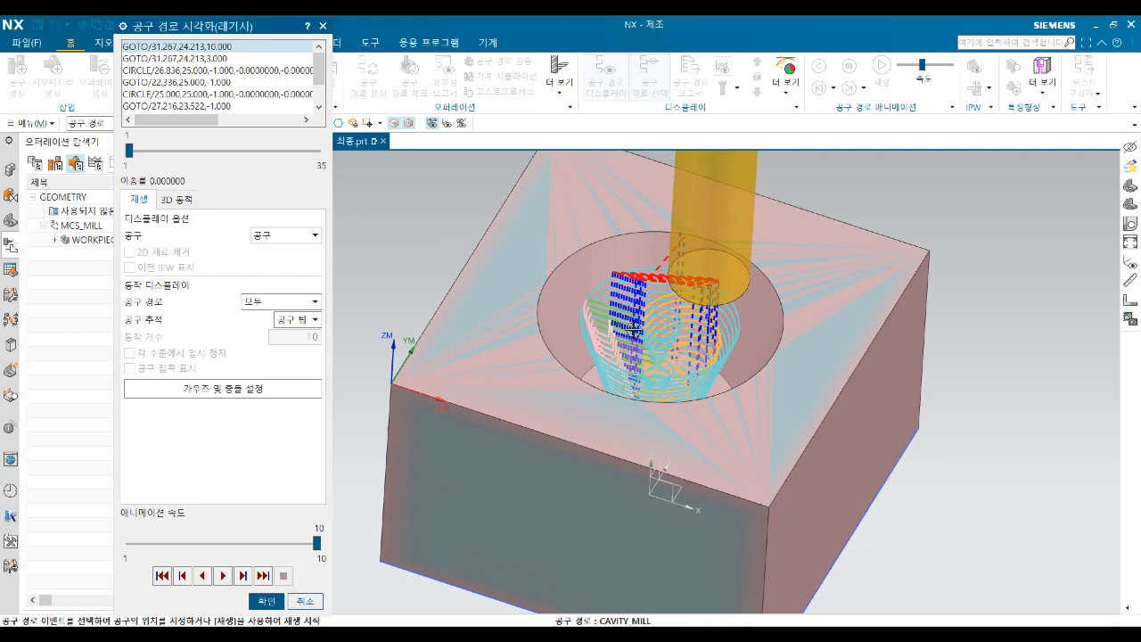
pyautogui.keyDown('shift'); pyautogui.moveTo(607, 334); pyautogui.dragTo(563, 336, button='middle'); pyautogui.keyUp('shift')
pyautogui.press('Escape')
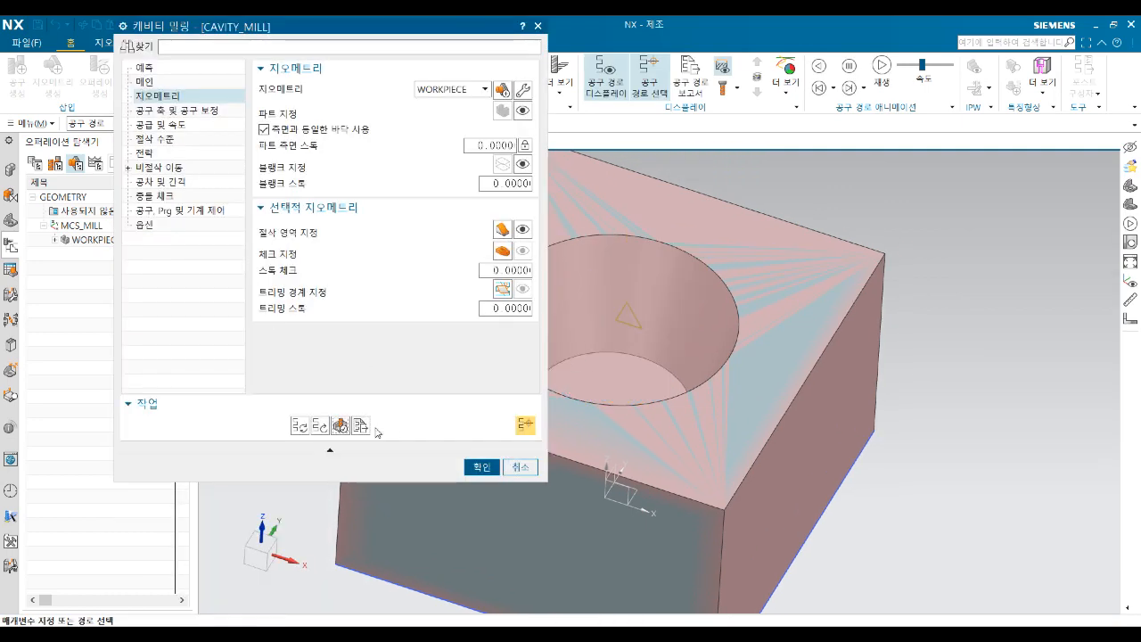
# Verify the tool path with a 3D dynamic material removal simulation at animation speed 5
pyautogui.click(340, 425)
pyautogui.click(172, 200)
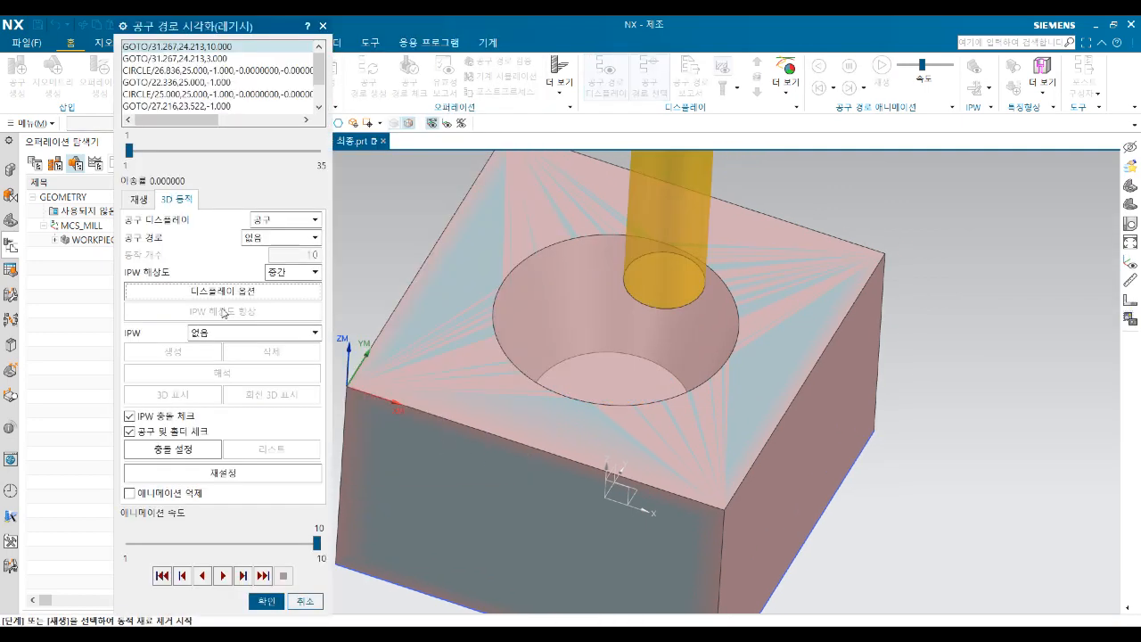
pyautogui.click(235, 543)
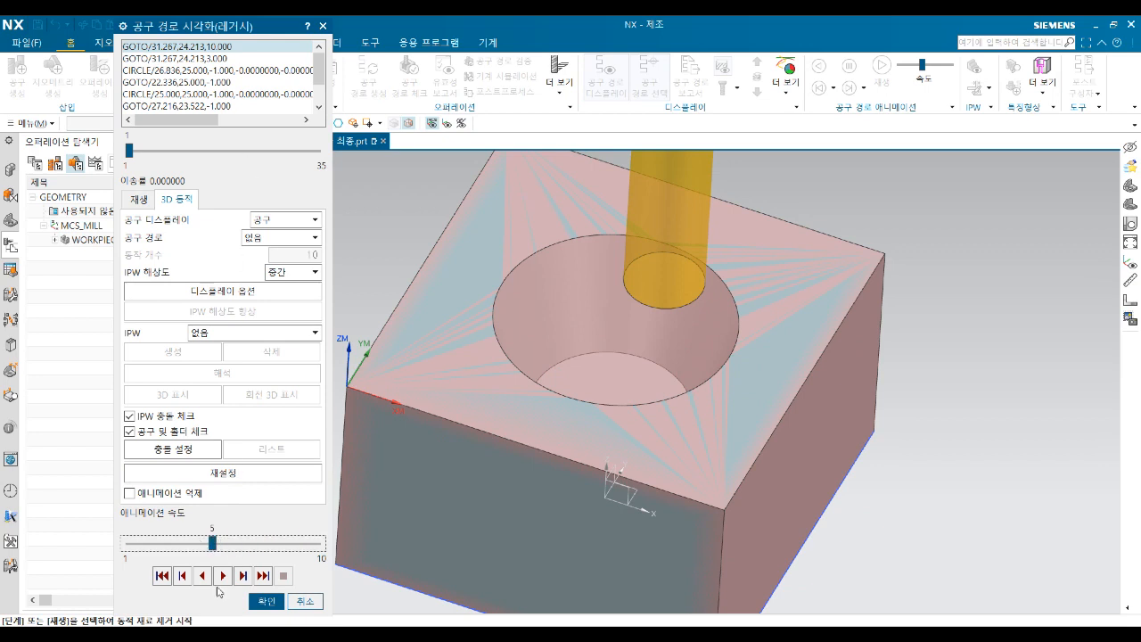
pyautogui.click(222, 575)
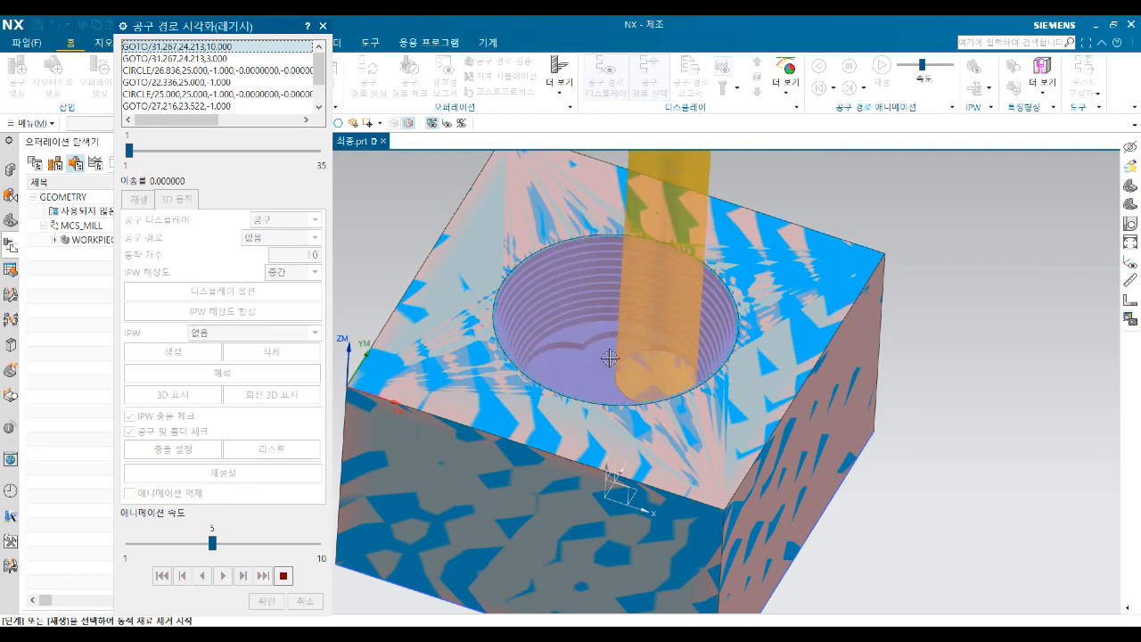
# Examine the simulated cut on the pocket's tapered wall and floor up close, and close the verification
pyautogui.scroll(2, 606, 357)
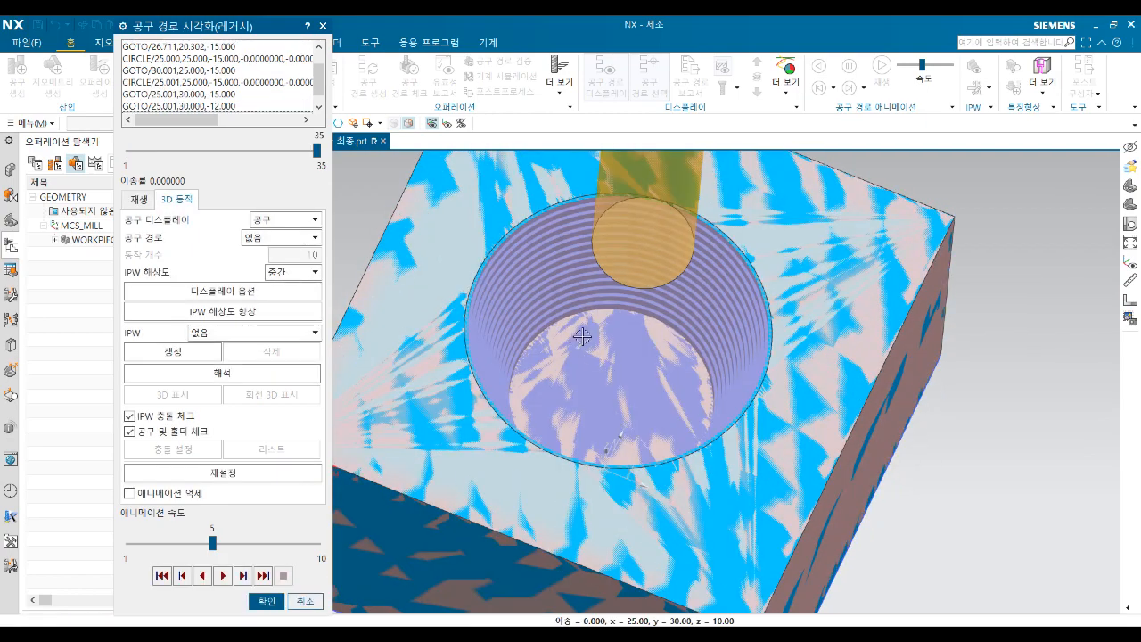
pyautogui.moveTo(580, 333); pyautogui.dragTo(608, 360, button='middle')
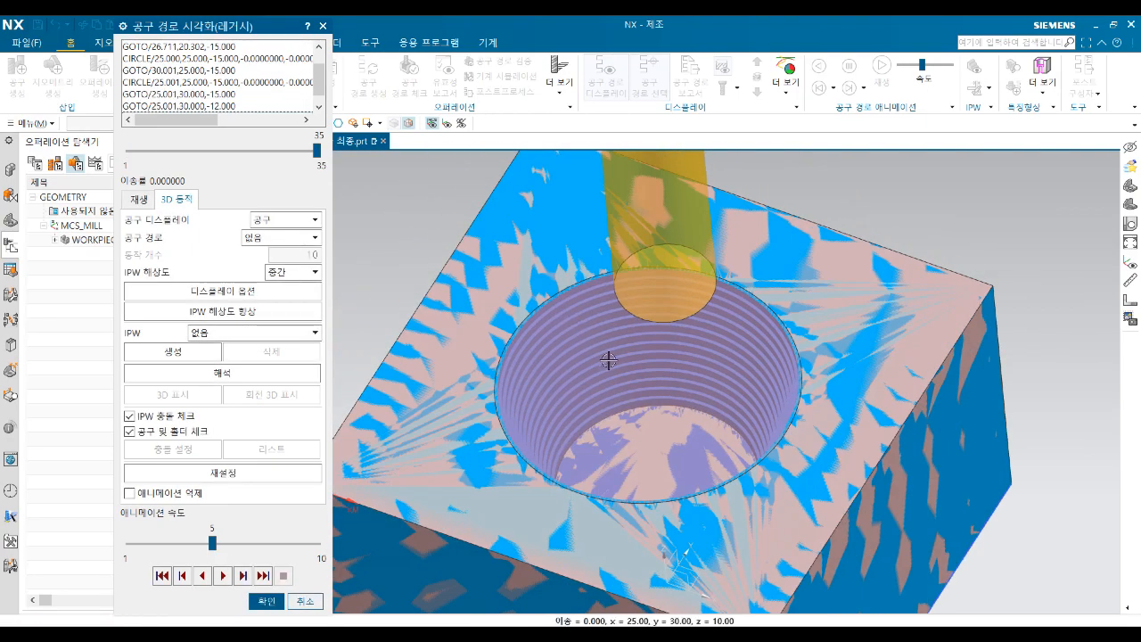
pyautogui.scroll(4, 608, 360)
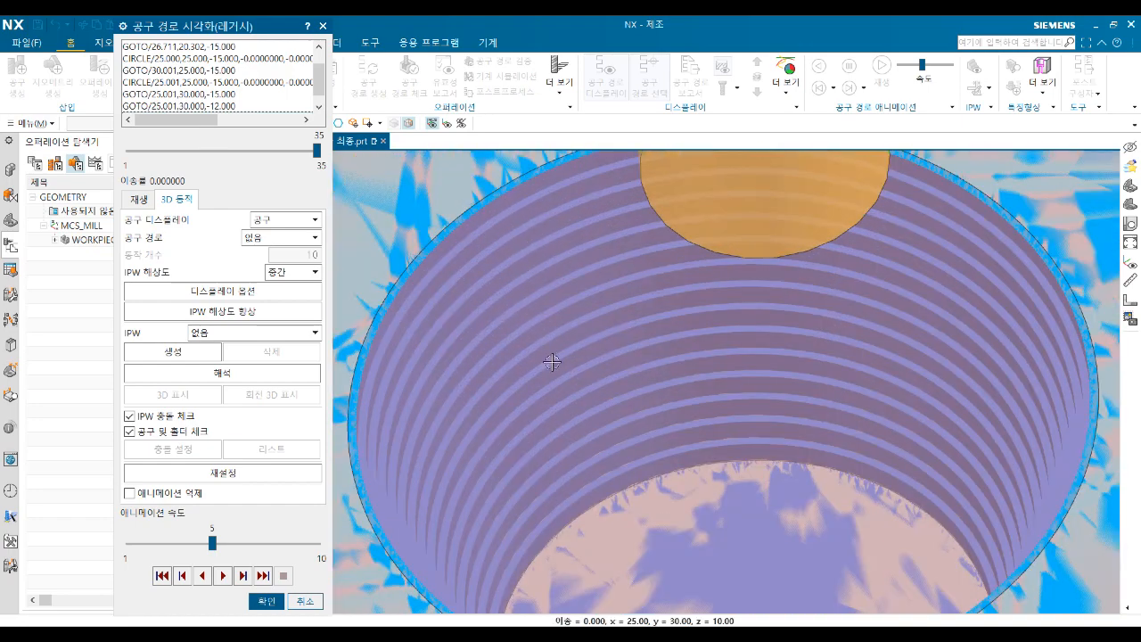
pyautogui.scroll(-3, 555, 403)
pyautogui.moveTo(555, 395); pyautogui.dragTo(539, 242, button='middle')
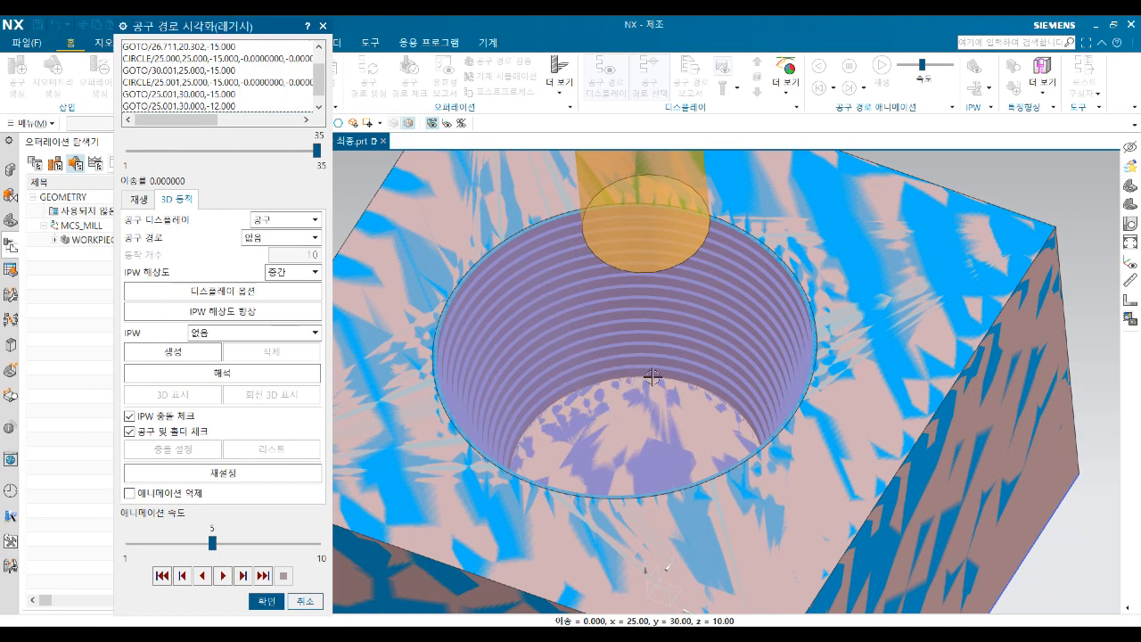
pyautogui.scroll(-1, 647, 372)
pyautogui.scroll(-1, 610, 326)
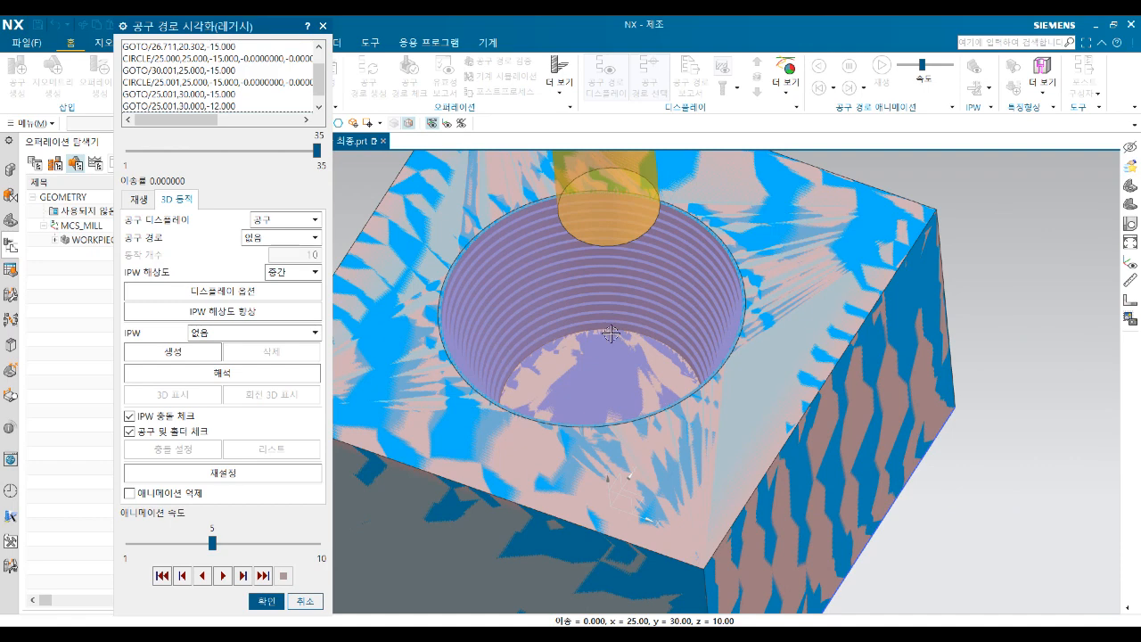
pyautogui.keyDown('shift'); pyautogui.moveTo(622, 335); pyautogui.dragTo(660, 338, button='middle'); pyautogui.keyUp('shift')
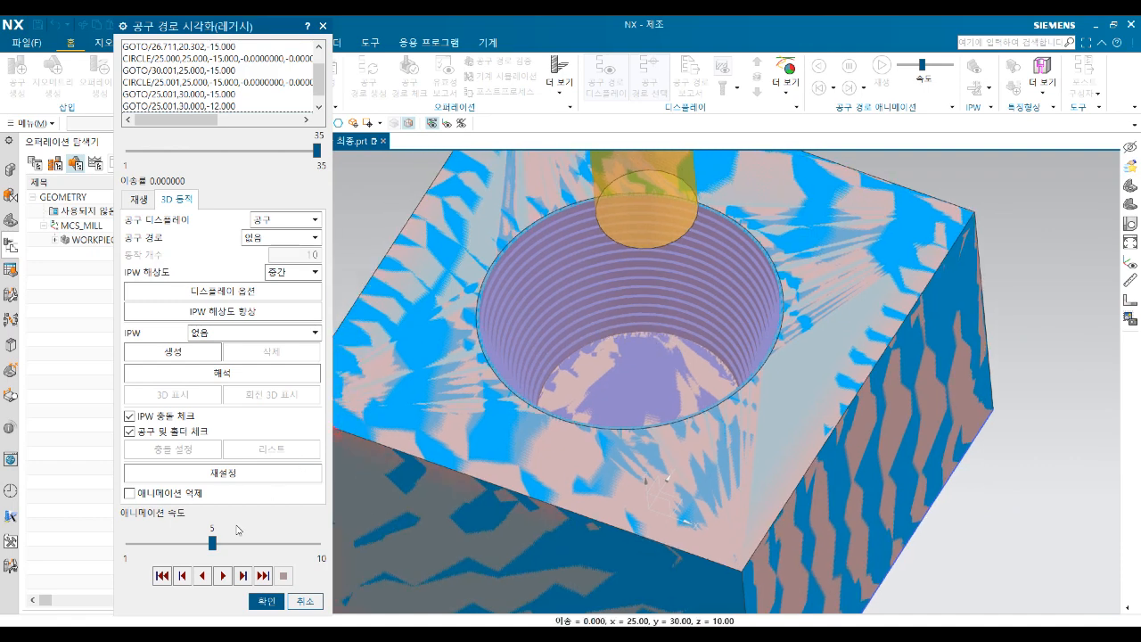
pyautogui.click(267, 601)
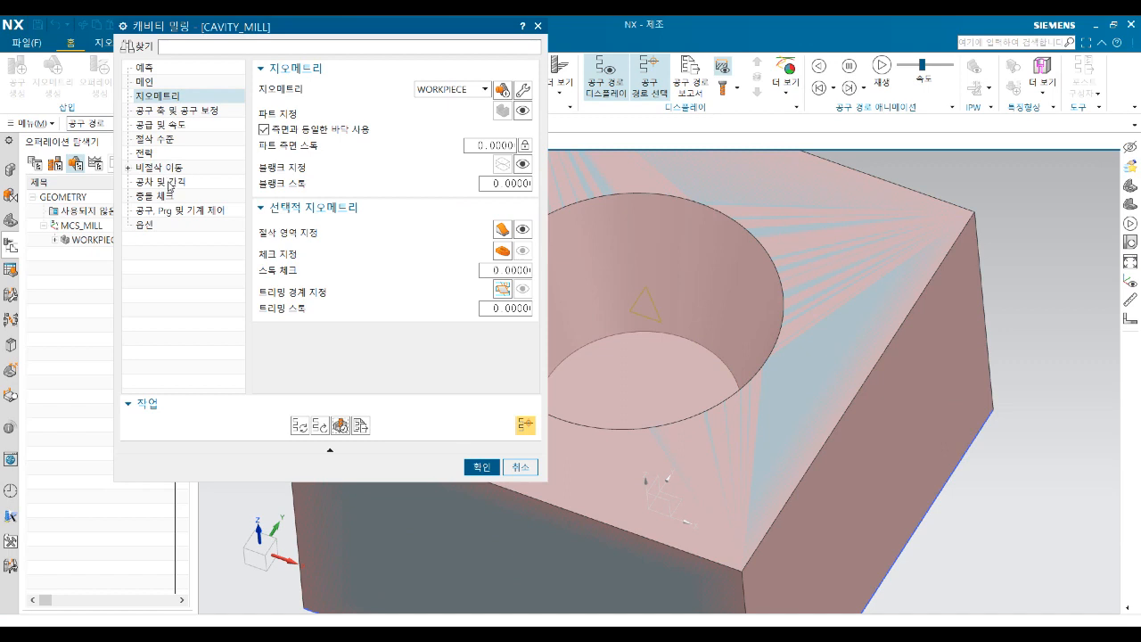
# Set the part side stock to 0.3 in the operation's geometry settings and regenerate the tool path
pyautogui.click(153, 140)
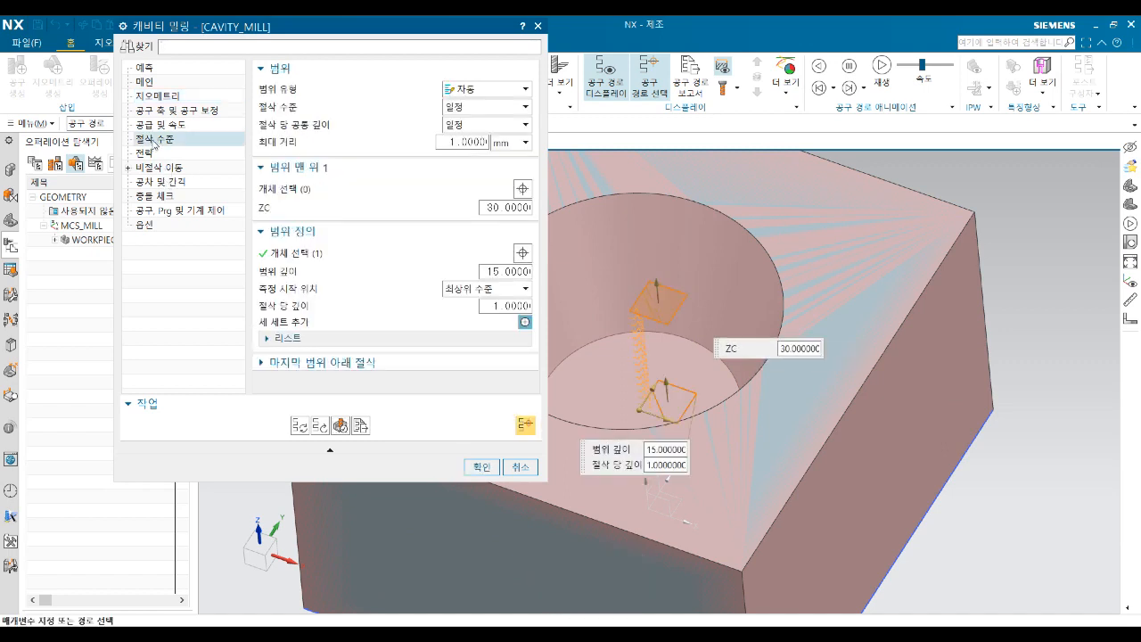
pyautogui.click(145, 68)
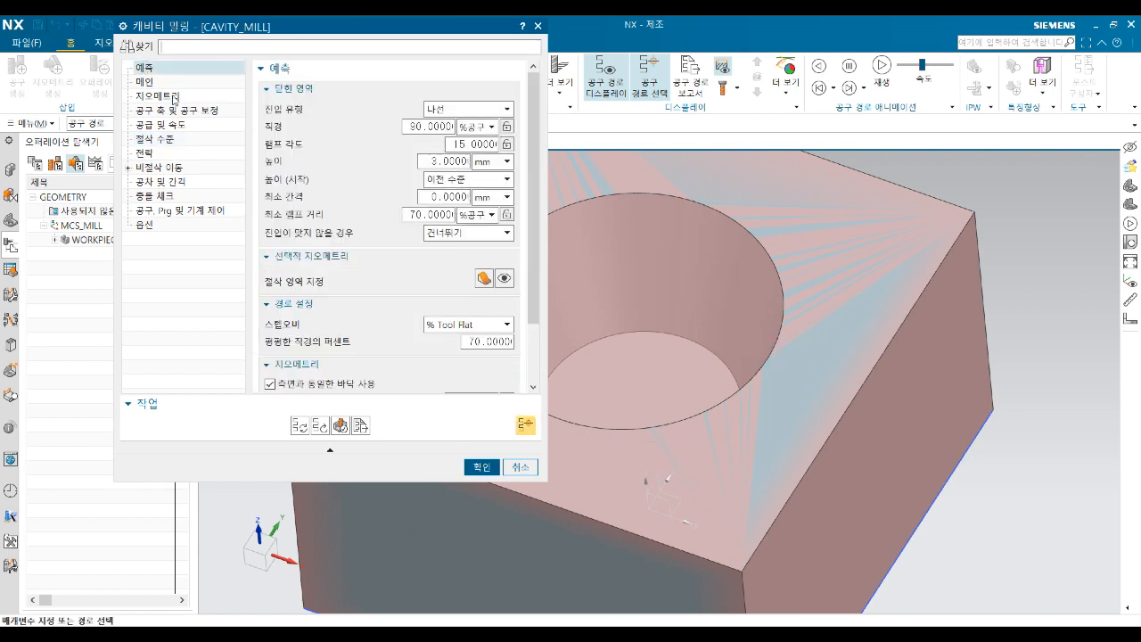
pyautogui.click(145, 83)
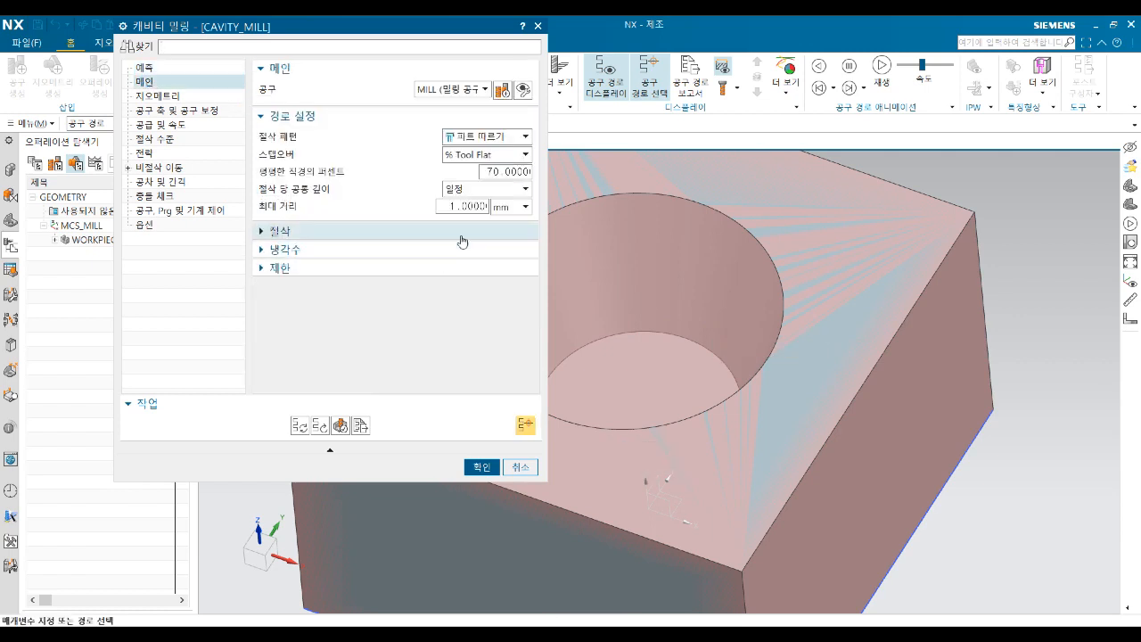
pyautogui.click(178, 96)
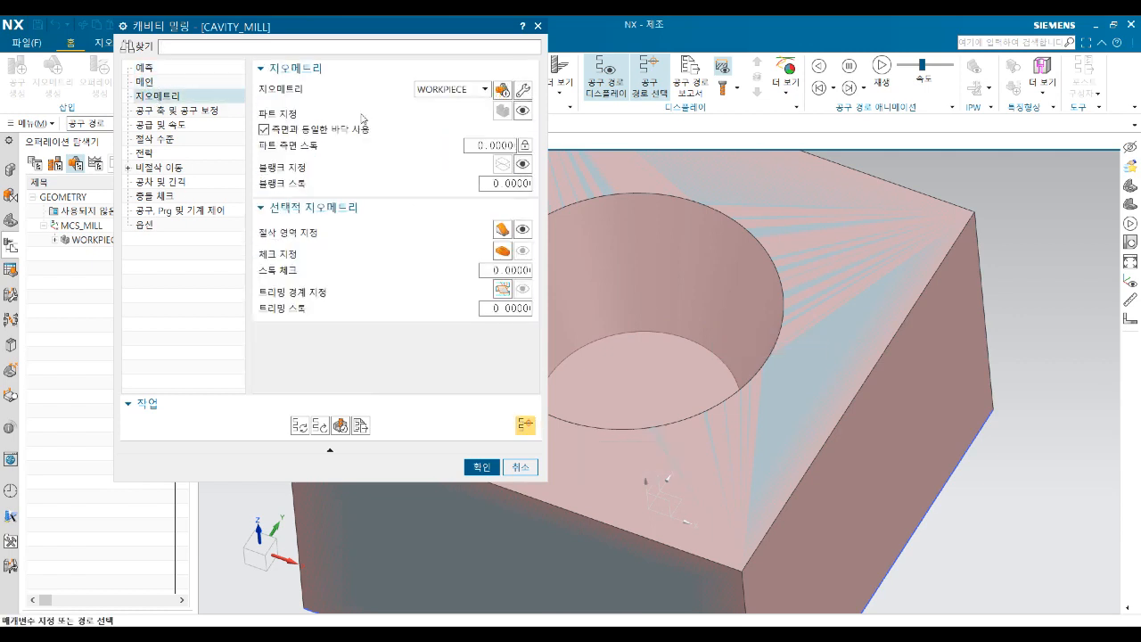
pyautogui.click(340, 425)
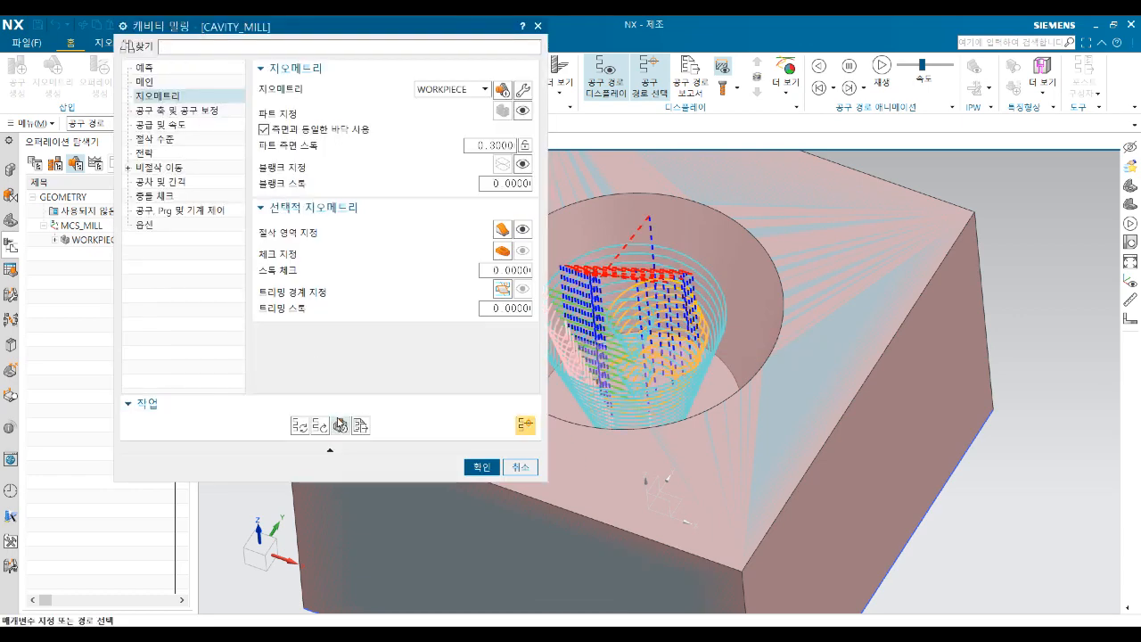
# Play the 3D dynamic simulation of the regenerated tool path and accept the CAVITY_MILL operation
pyautogui.click(340, 425)
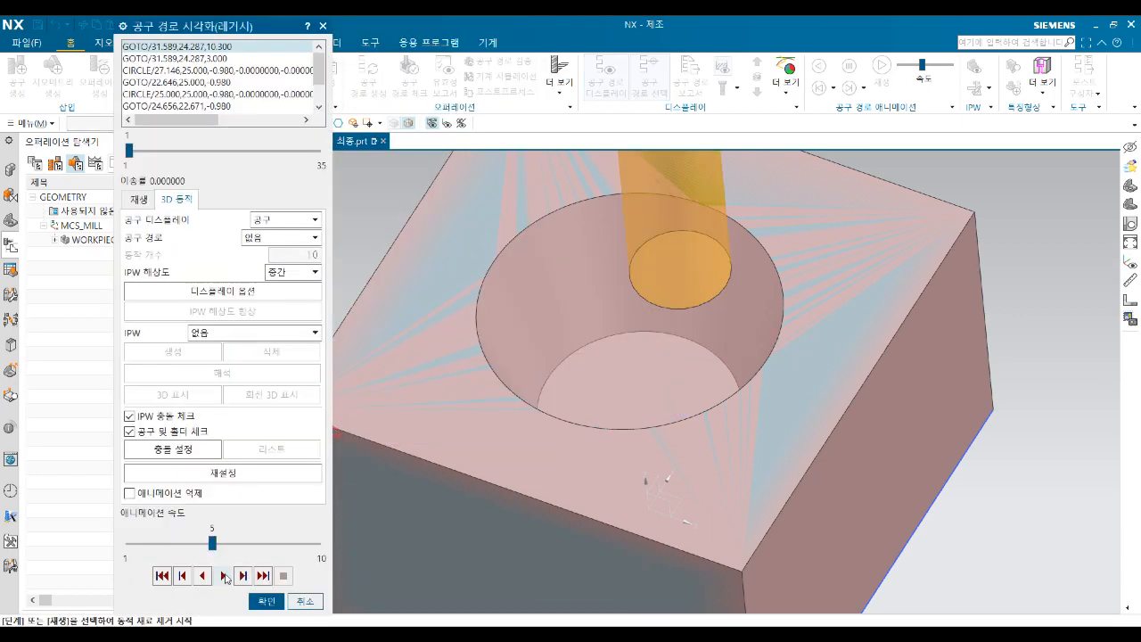
pyautogui.click(223, 575)
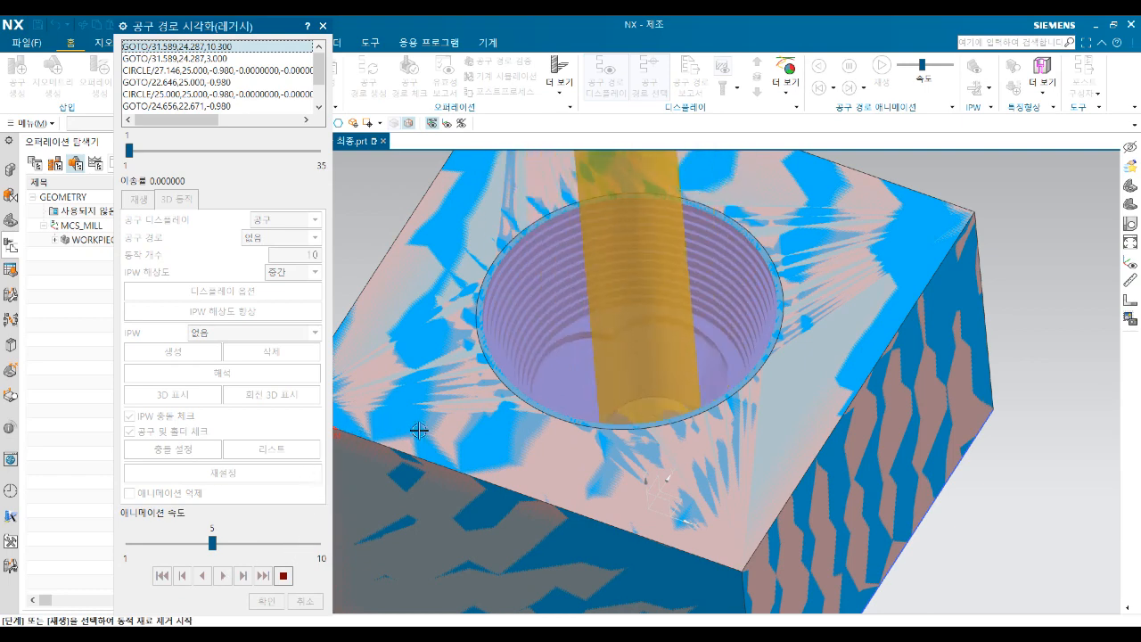
pyautogui.click(266, 601)
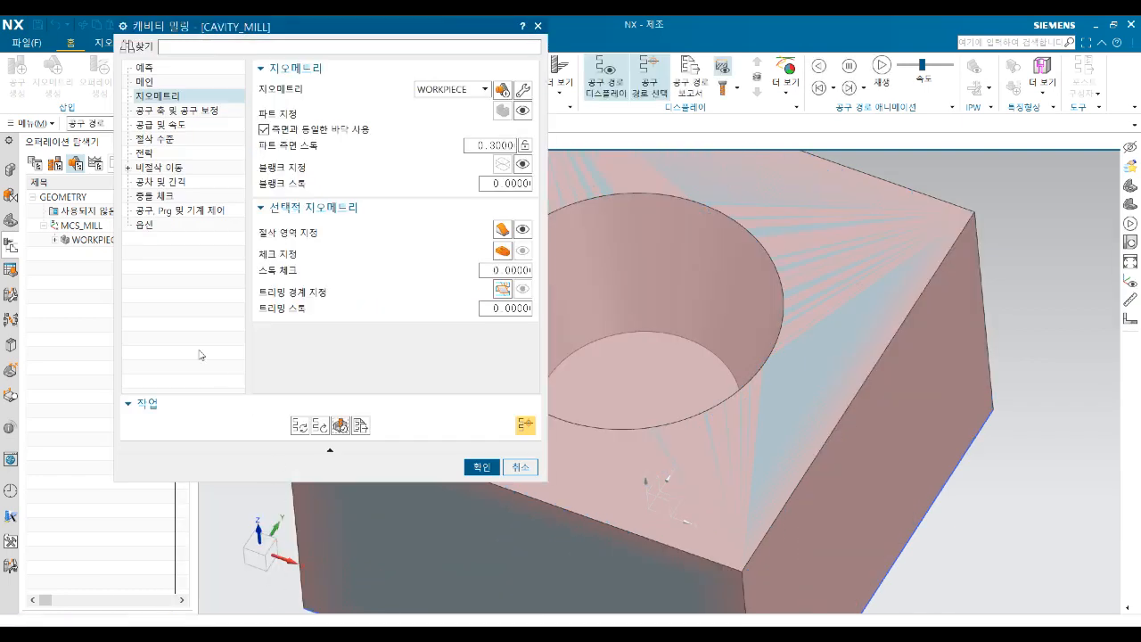
pyautogui.click(481, 467)
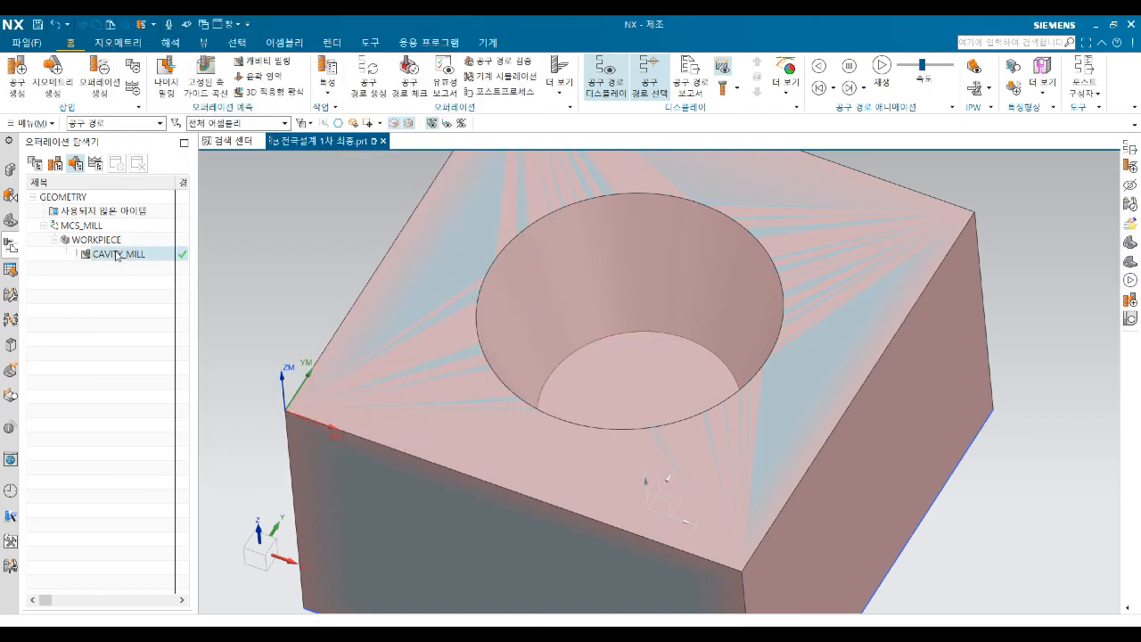
# Create a FIXED_AXIS_GUIDING_CURVES operation of type mill_contour on WORKPIECE, using the MILL_FINISH method and no tool
pyautogui.moveTo(810, 399); pyautogui.dragTo(782, 398, button='middle')
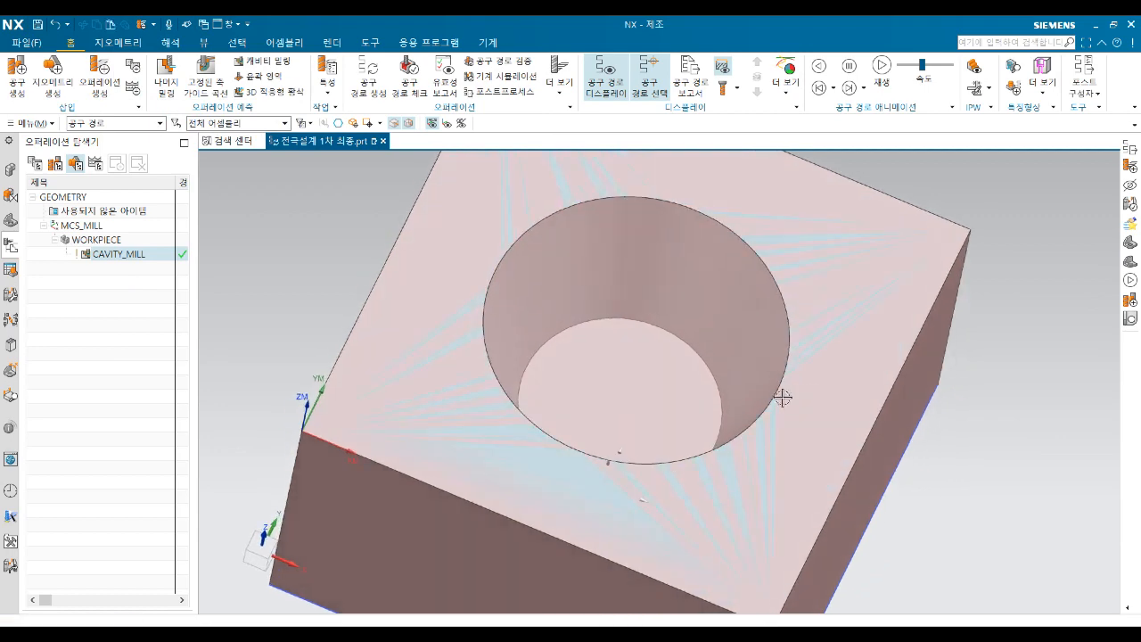
pyautogui.moveTo(722, 443); pyautogui.dragTo(716, 428, button='middle')
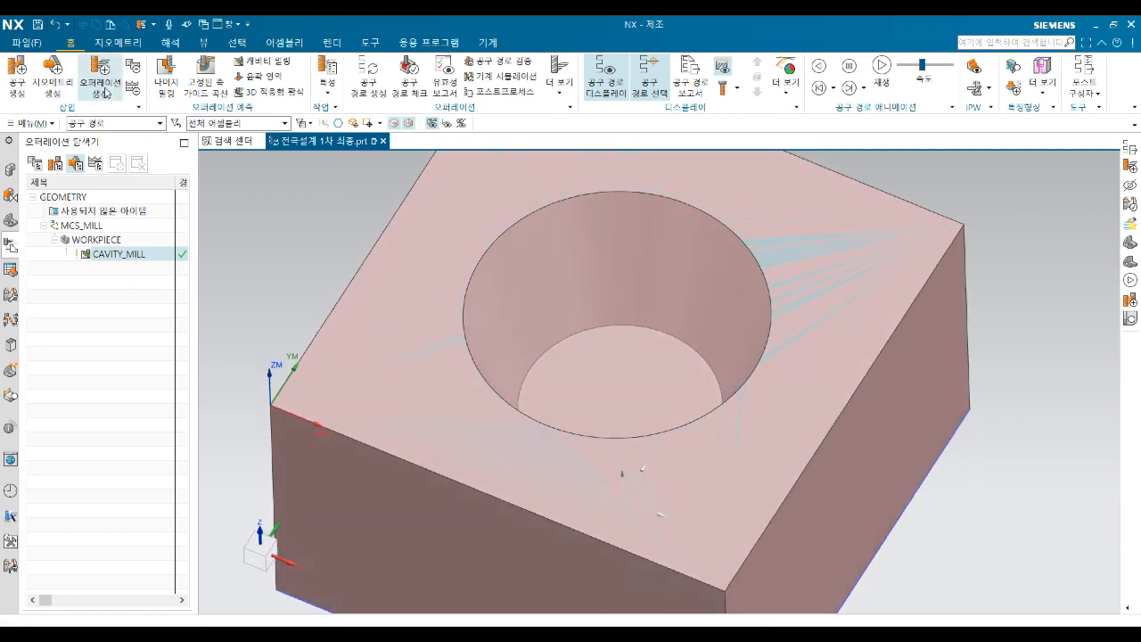
pyautogui.click(100, 77)
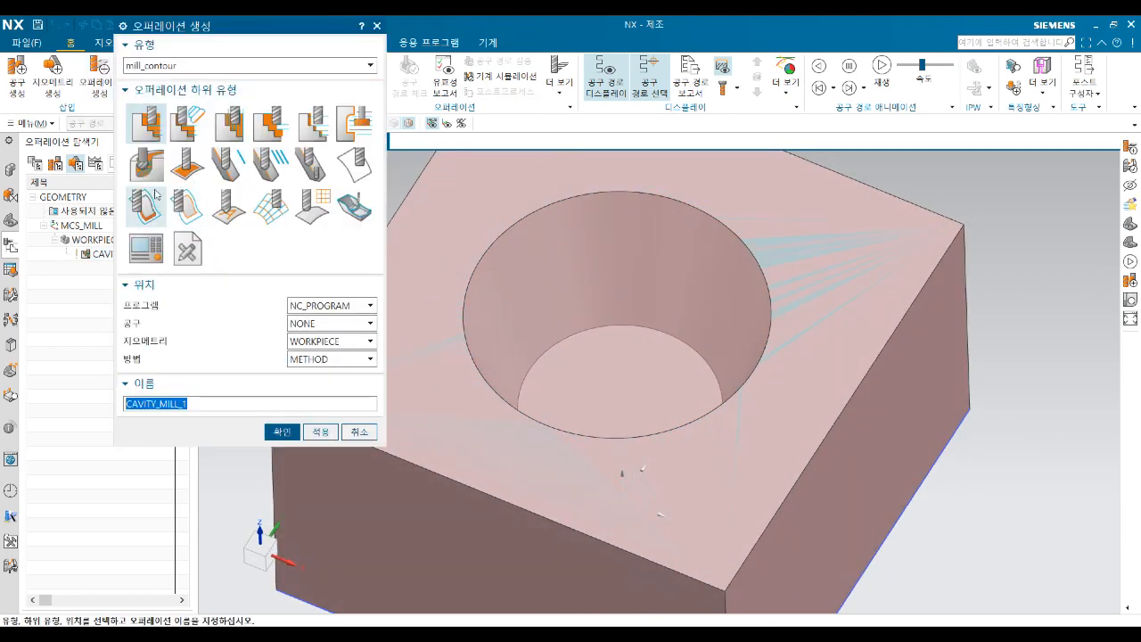
pyautogui.click(146, 164)
pyautogui.click(332, 322)
pyautogui.click(332, 332)
pyautogui.click(325, 360)
pyautogui.click(329, 389)
pyautogui.click(284, 431)
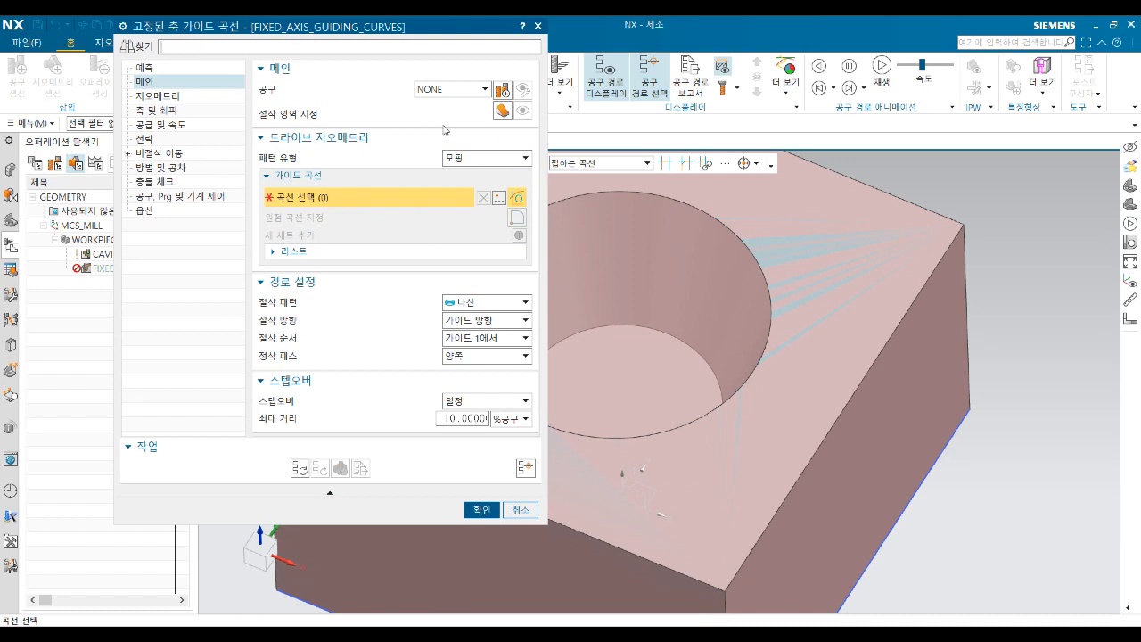
# Create a ball mill for the operation with a 6 mm ball diameter and tool number 2
pyautogui.click(502, 90)
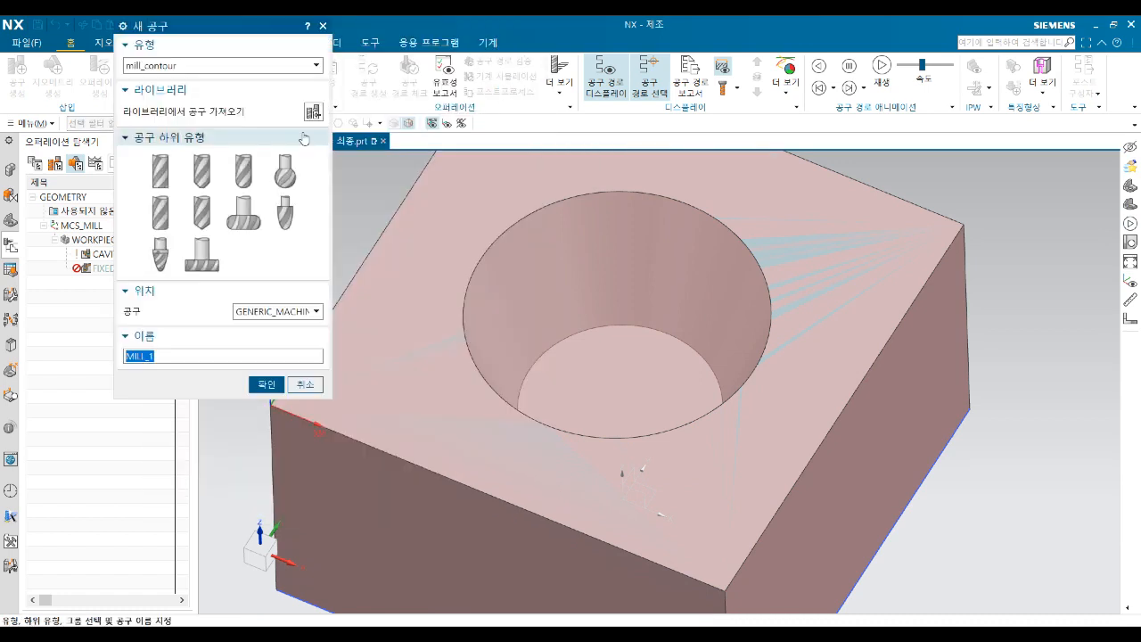
pyautogui.click(244, 171)
pyautogui.click(263, 385)
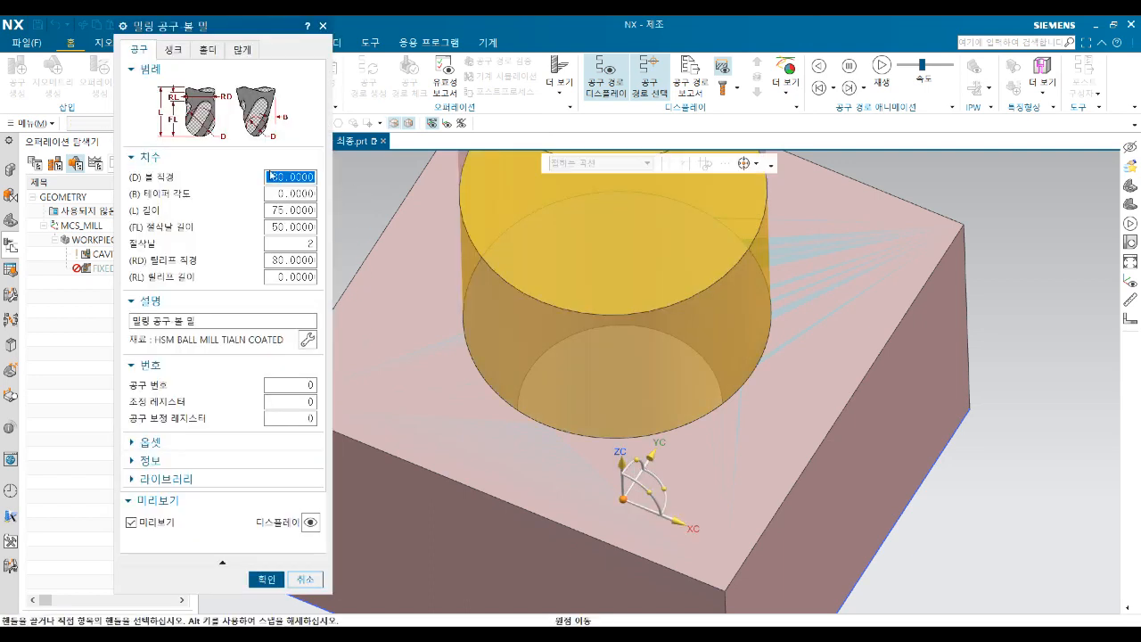
pyautogui.write('6')
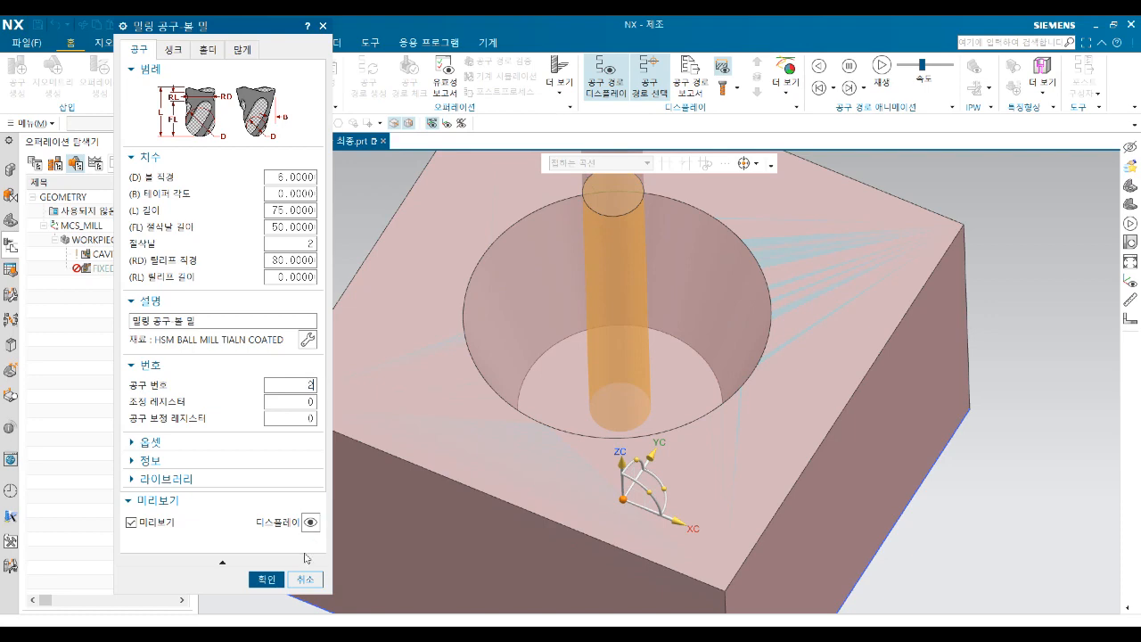
pyautogui.click(266, 579)
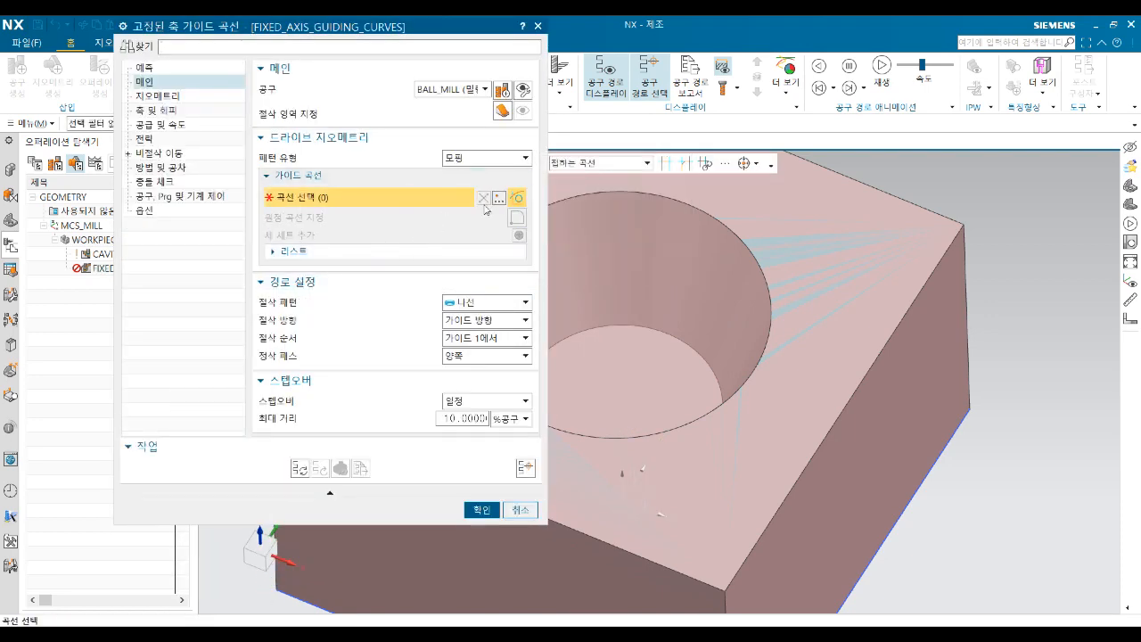
# Use the morph pattern with the pocket's upper rim as a guide curve, and set the maximum stepover distance to 0.3 mm
pyautogui.click(499, 158)
pyautogui.click(482, 185)
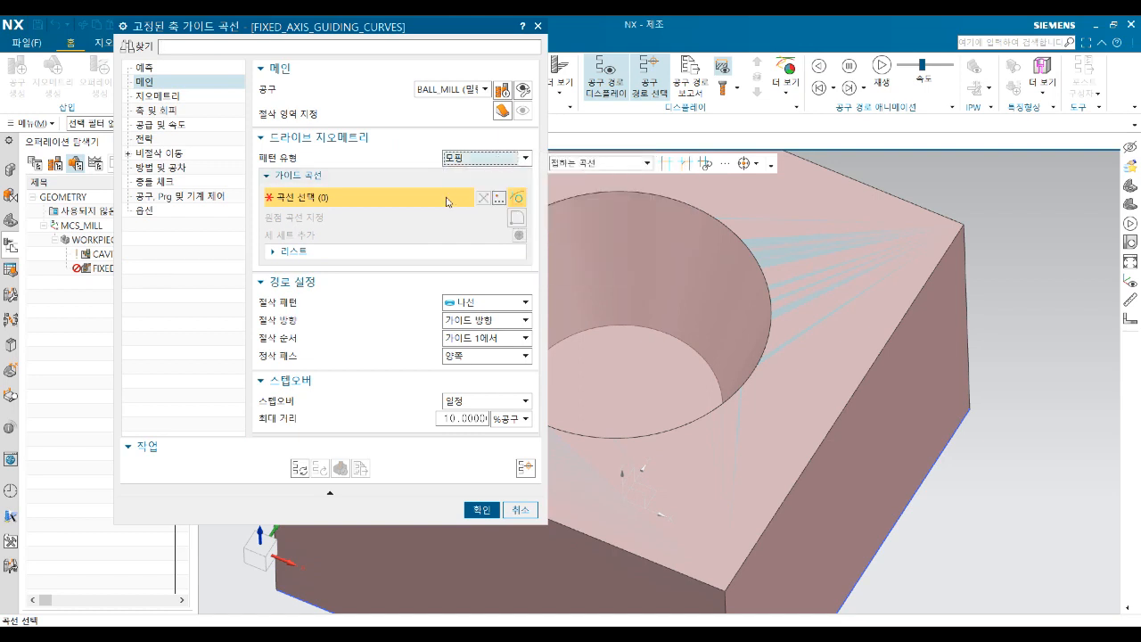
pyautogui.click(771, 340)
pyautogui.click(475, 304)
pyautogui.click(475, 305)
pyautogui.click(514, 419)
pyautogui.click(505, 432)
pyautogui.doubleClick(469, 421)
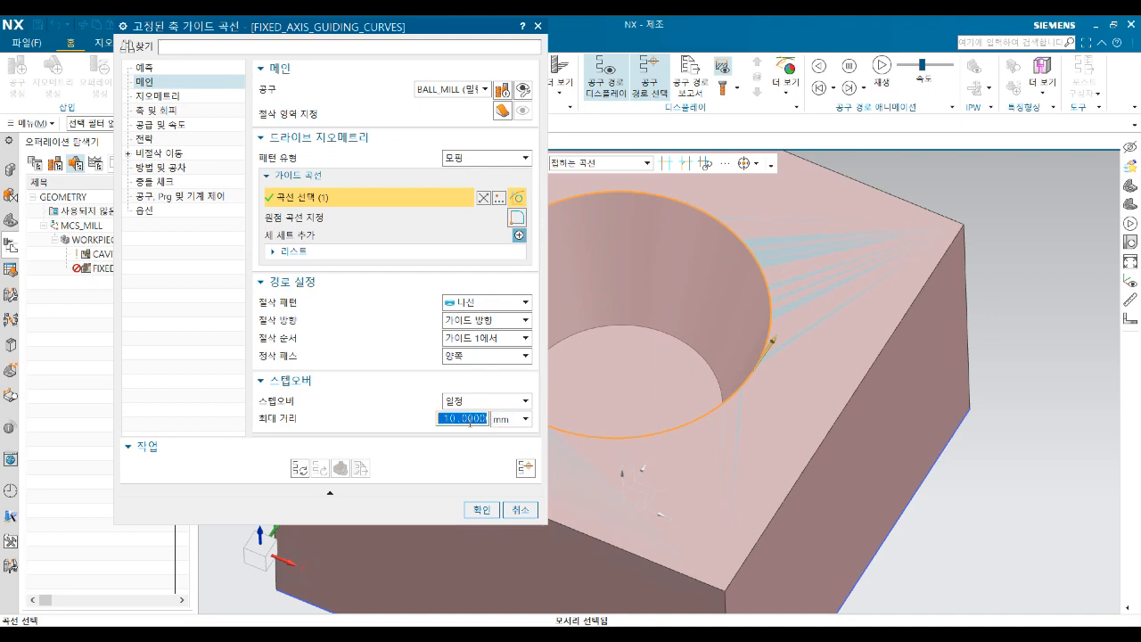
# Specify the pocket's inner faces as the cut area, leaving out the block's top face
pyautogui.click(515, 110)
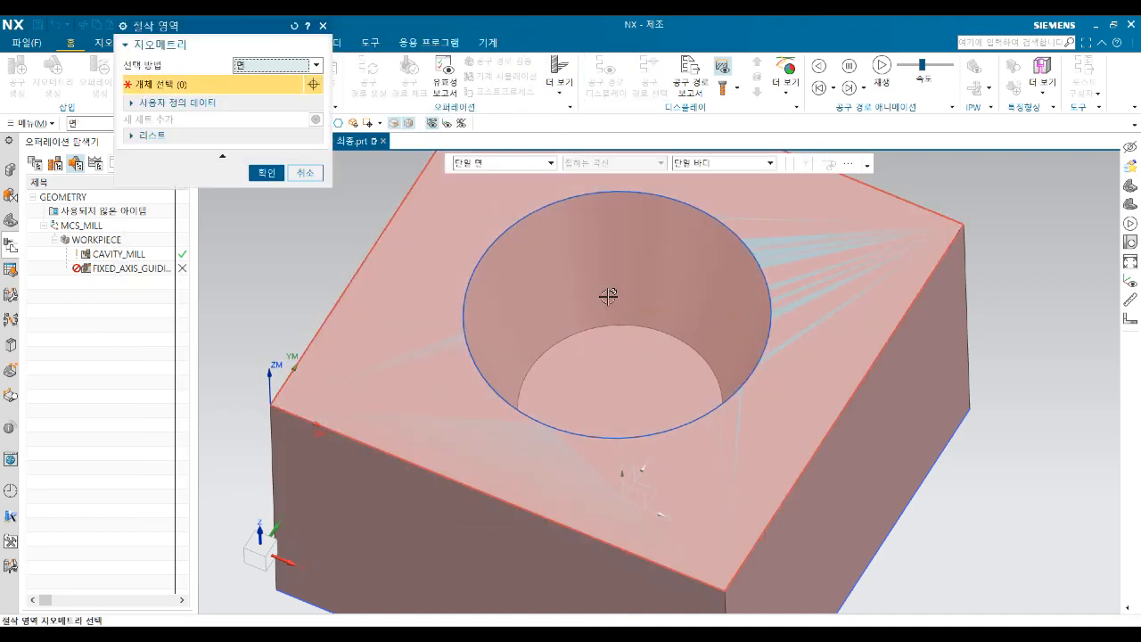
pyautogui.click(604, 348)
pyautogui.click(574, 321)
pyautogui.click(392, 316)
pyautogui.keyDown('shift'); pyautogui.click(377, 374); pyautogui.keyUp('shift')
pyautogui.click(267, 156)
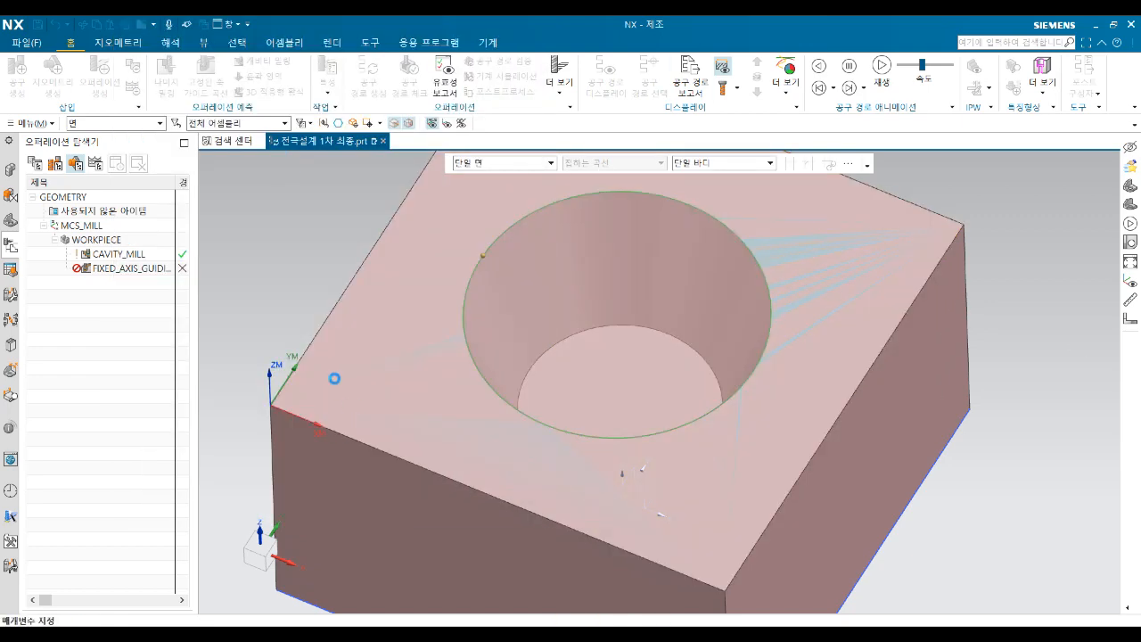
# Add the pocket's floor edge as a second guide curve, generate the tool path and accept the guiding curves operation
pyautogui.click(299, 468)
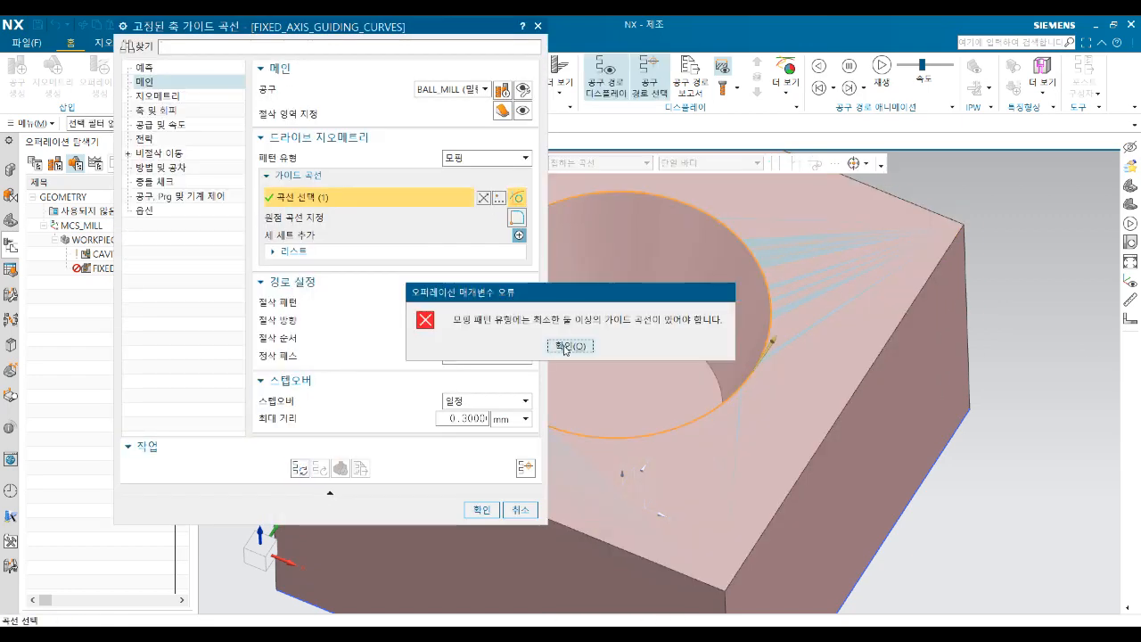
pyautogui.click(564, 346)
pyautogui.click(410, 253)
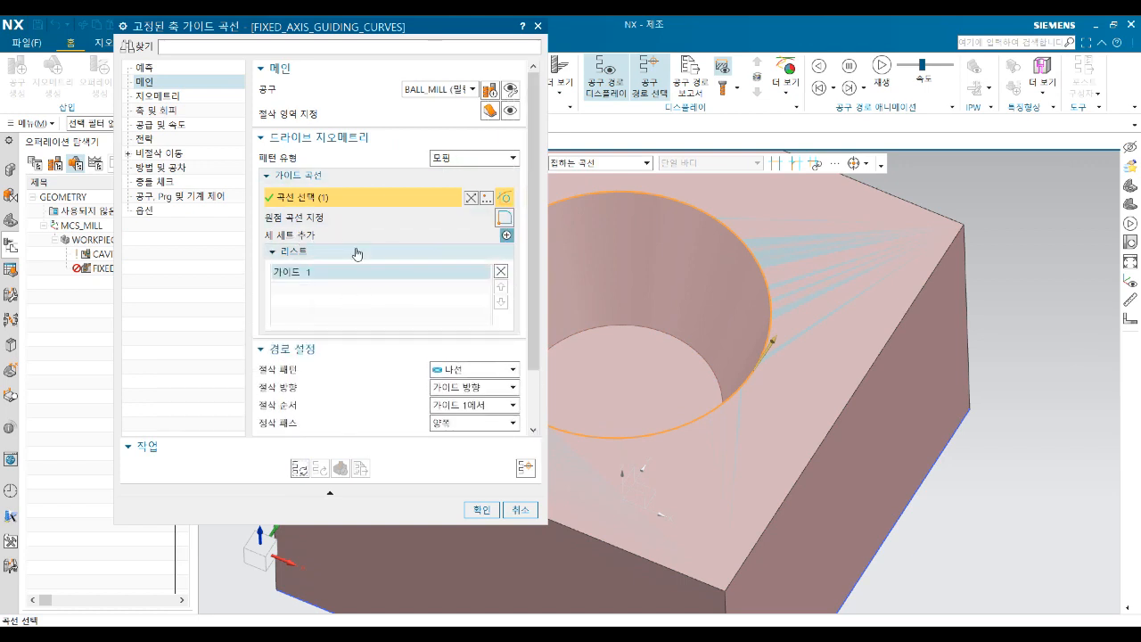
pyautogui.click(506, 235)
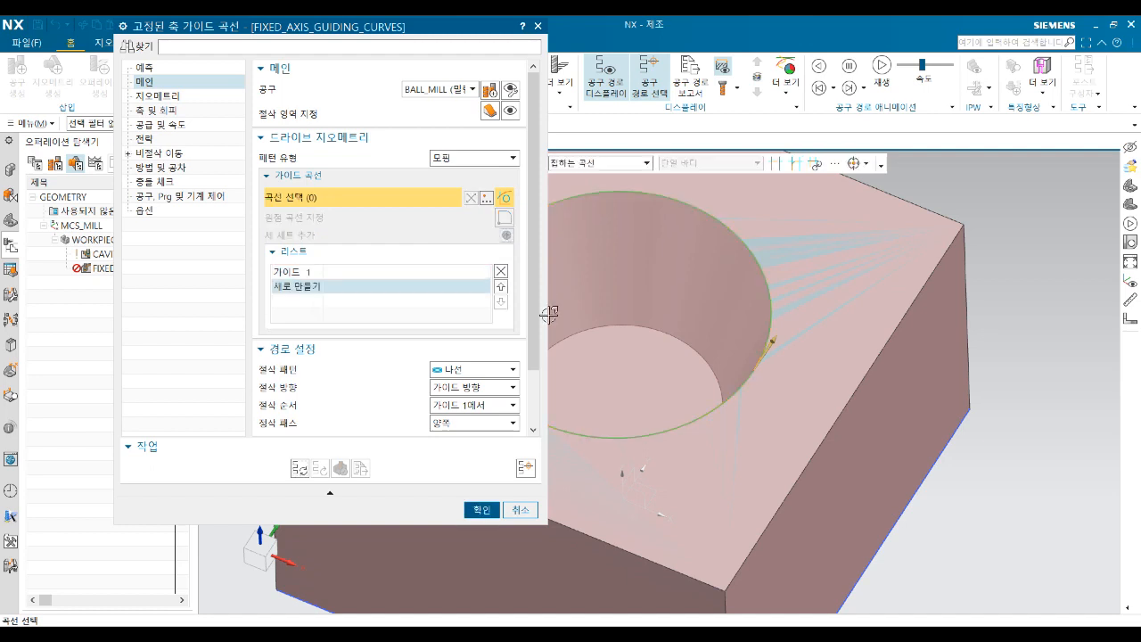
pyautogui.click(686, 336)
pyautogui.click(298, 469)
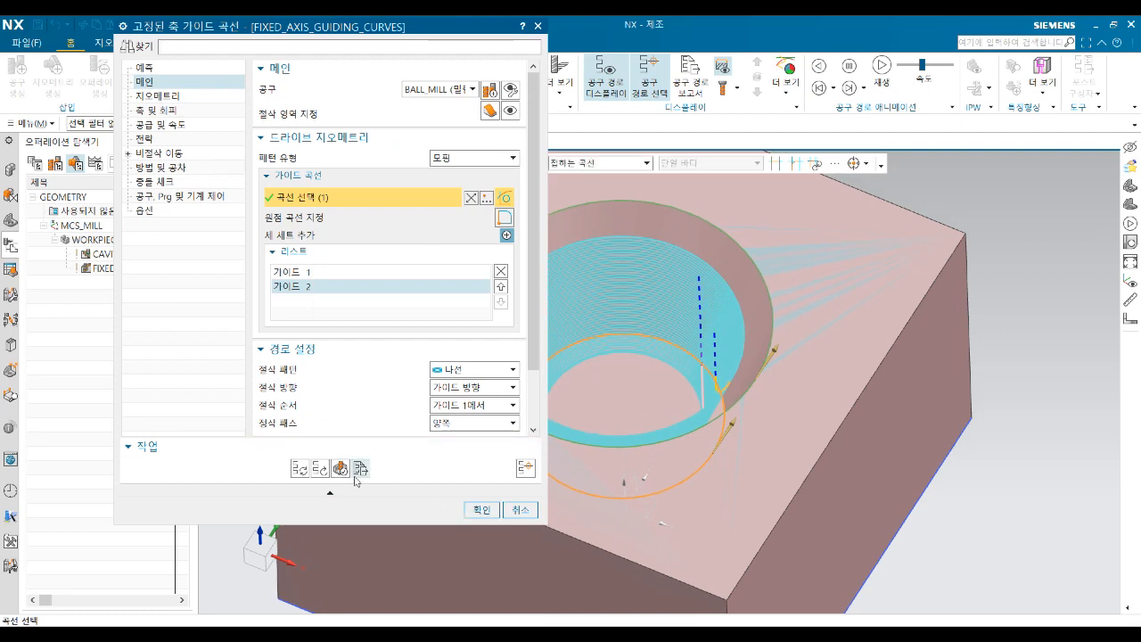
pyautogui.click(481, 510)
# Verify the CAVITY_MILL and FIXED_AXIS_GUIDING_CURVES tool paths together with a 3D dynamic simulation at animation speed 5
pyautogui.click(134, 268)
pyautogui.keyDown('shift'); pyautogui.click(118, 254); pyautogui.keyUp('shift')
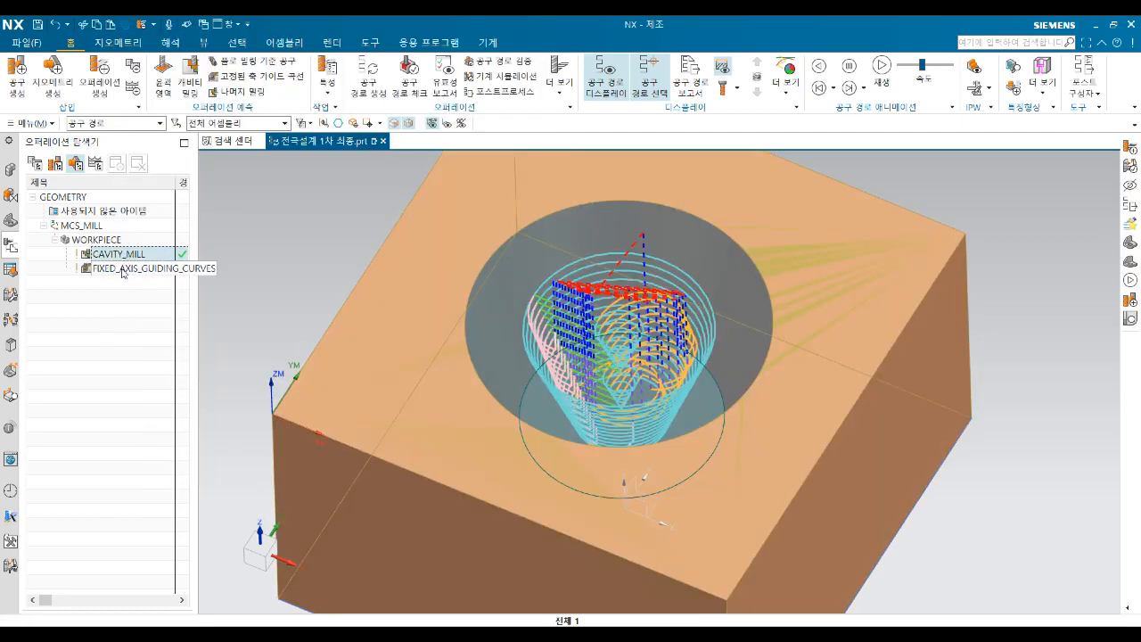
pyautogui.rightClick(125, 271)
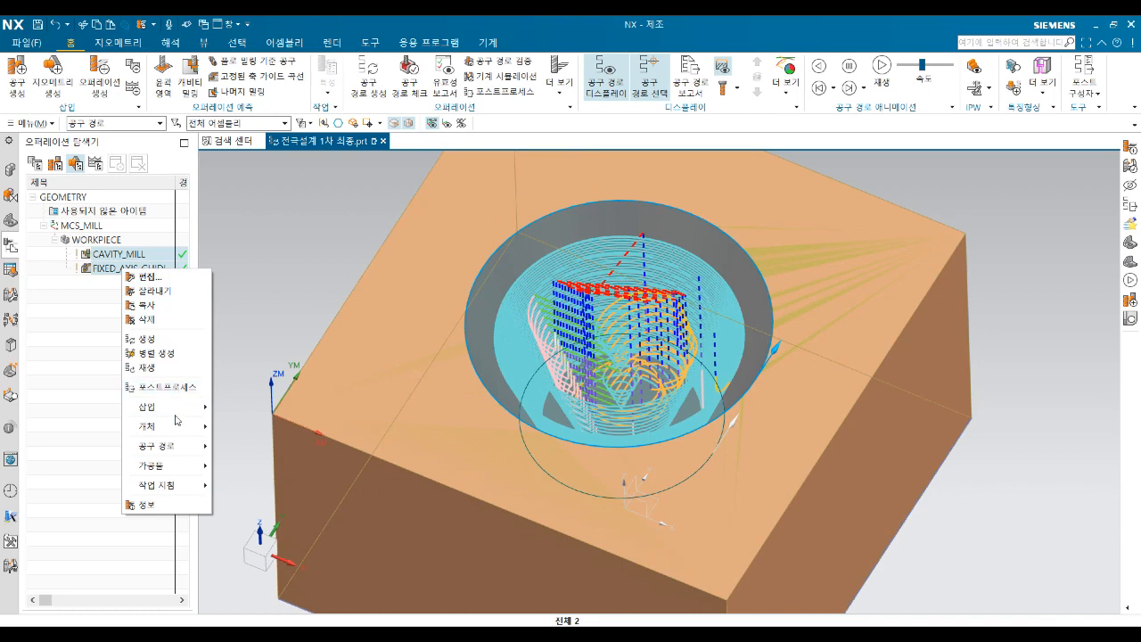
pyautogui.moveTo(178, 445)
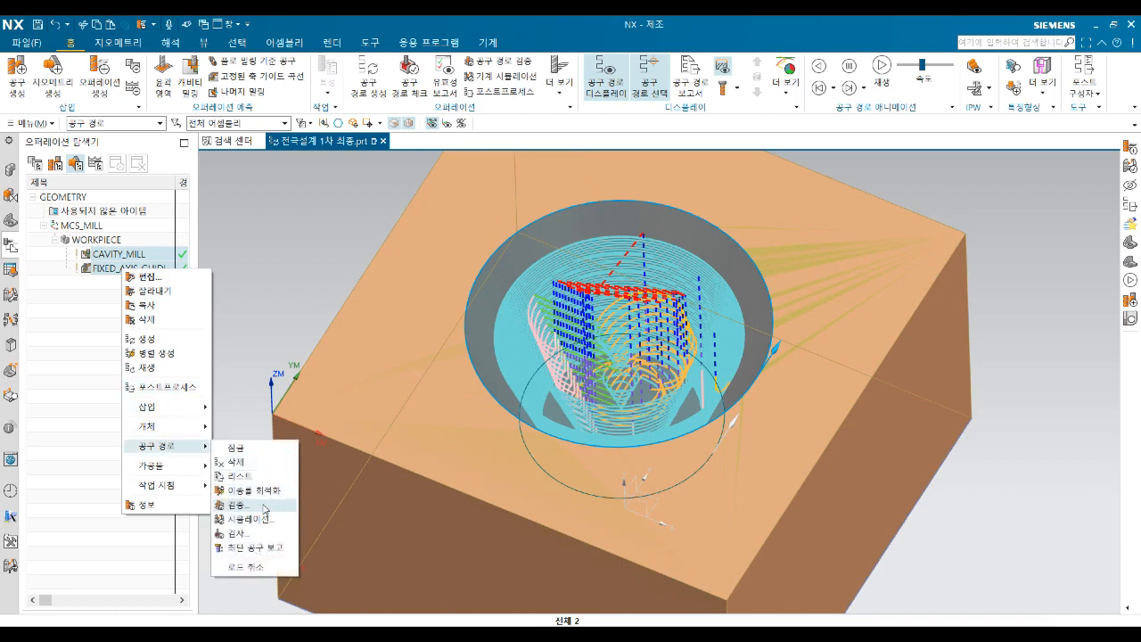
pyautogui.click(260, 508)
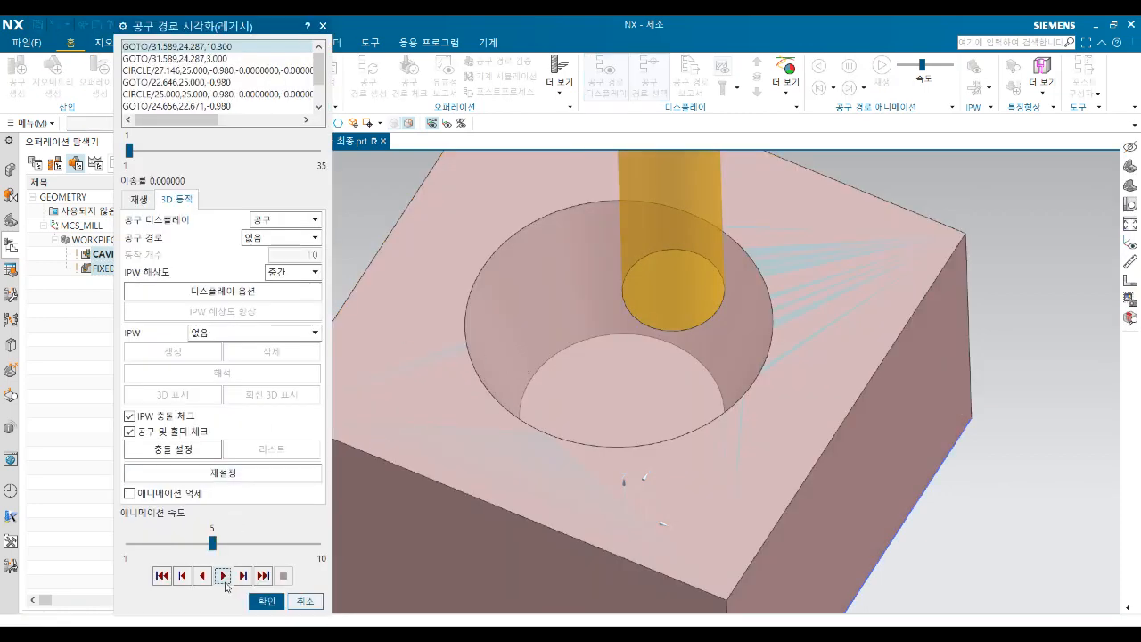
pyautogui.click(223, 576)
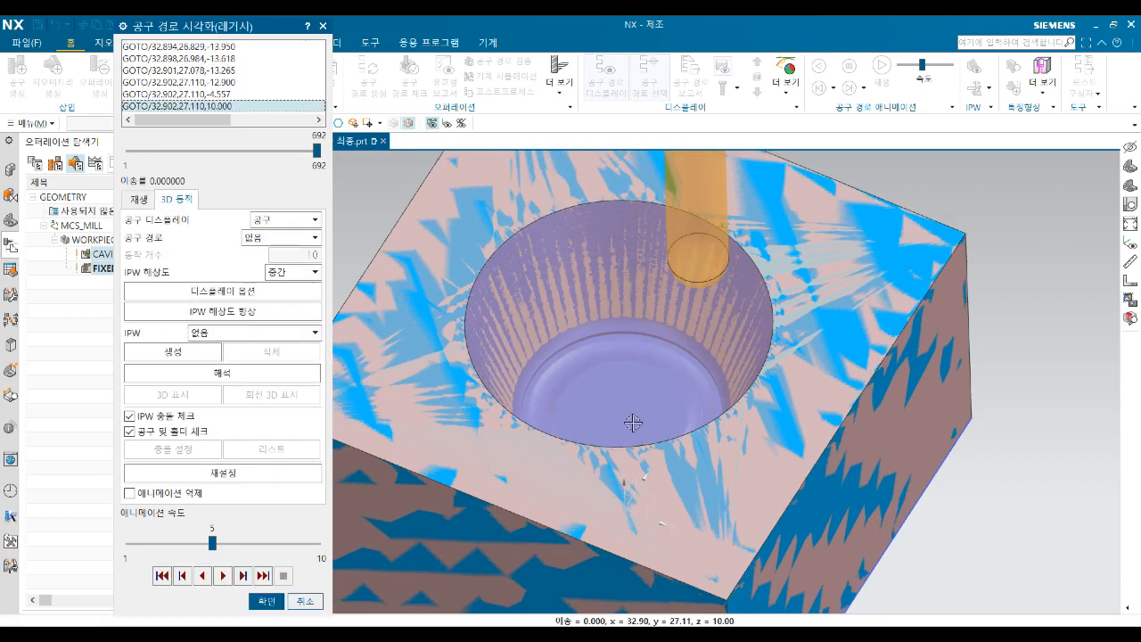
# Examine the simulated finish on the pocket's wall and floor up close, and close the verification
pyautogui.scroll(-5, 633, 422)
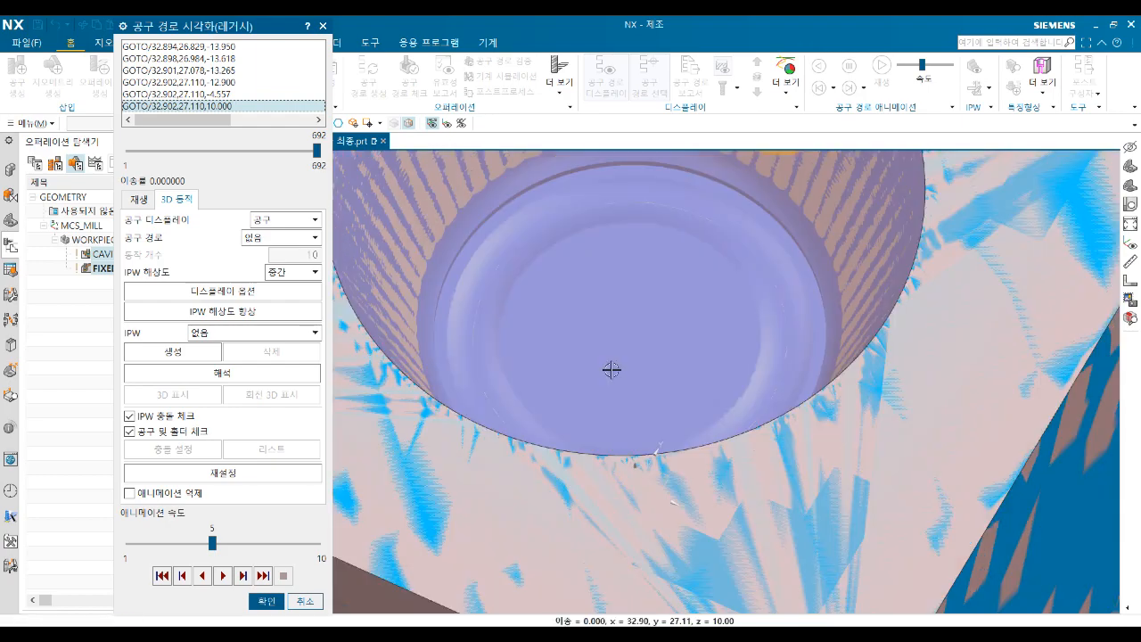
pyautogui.moveTo(609, 311)
pyautogui.mouseDown(button='middle')
pyautogui.moveTo(612, 280)
pyautogui.moveTo(610, 310)
pyautogui.mouseUp(button='middle')
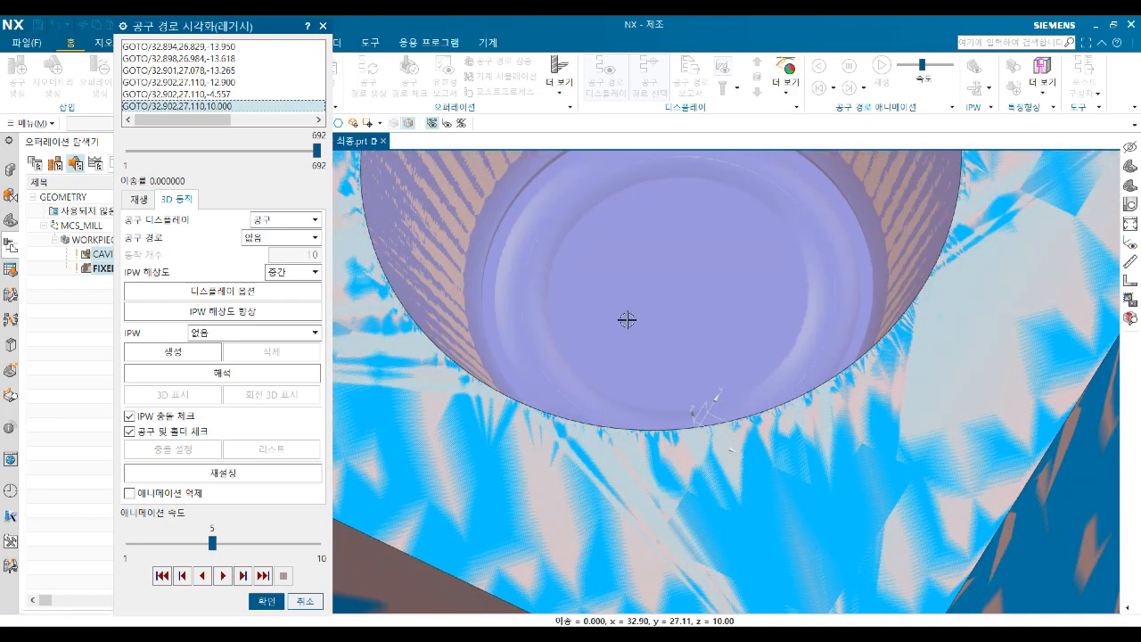
pyautogui.scroll(-3, 630, 316)
pyautogui.moveTo(652, 279); pyautogui.dragTo(686, 340, button='middle')
pyautogui.scroll(-2, 686, 341)
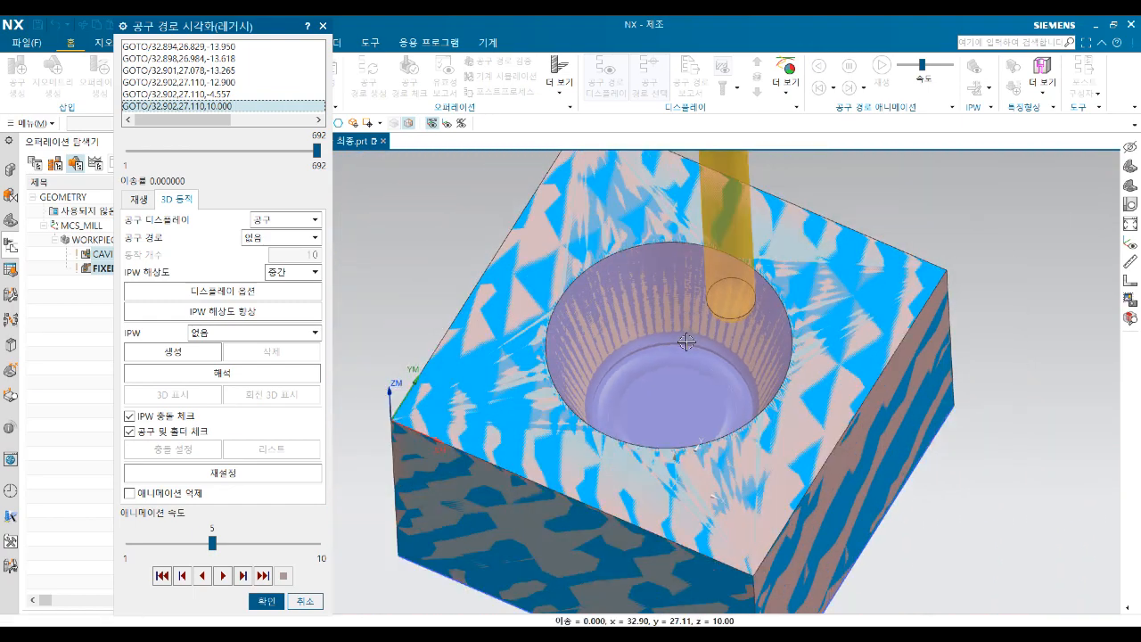
pyautogui.click(271, 598)
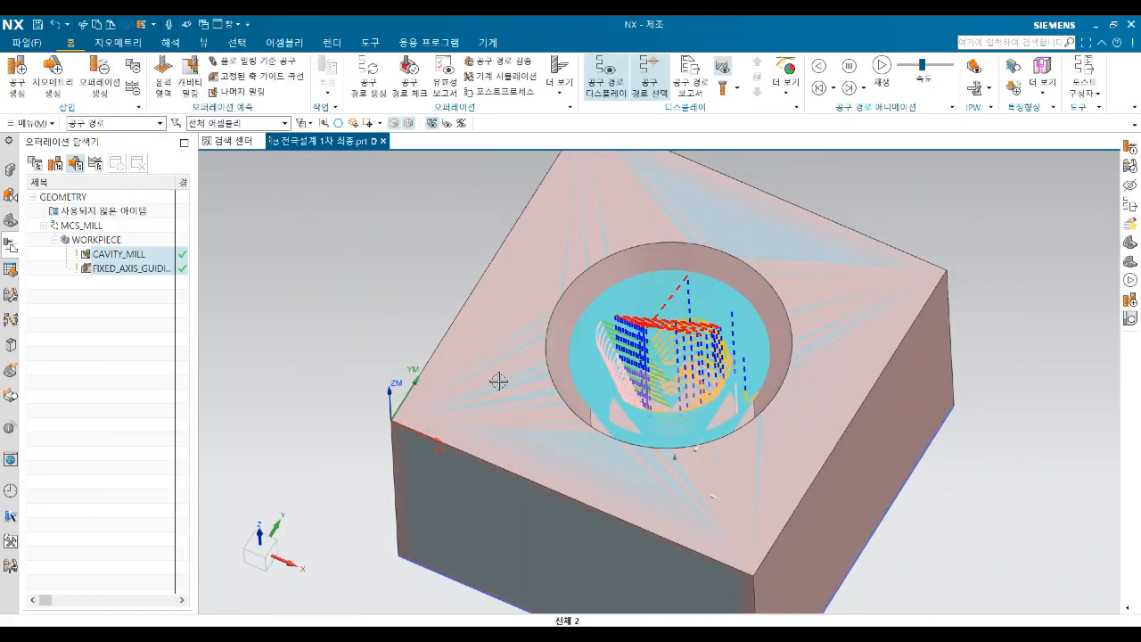
# Create an AREA_MILL operation of type mill_contour on WORKPIECE with the MILL_FINISH method
pyautogui.scroll(3, 593, 325)
pyautogui.moveTo(658, 339); pyautogui.dragTo(468, 308, button='middle')
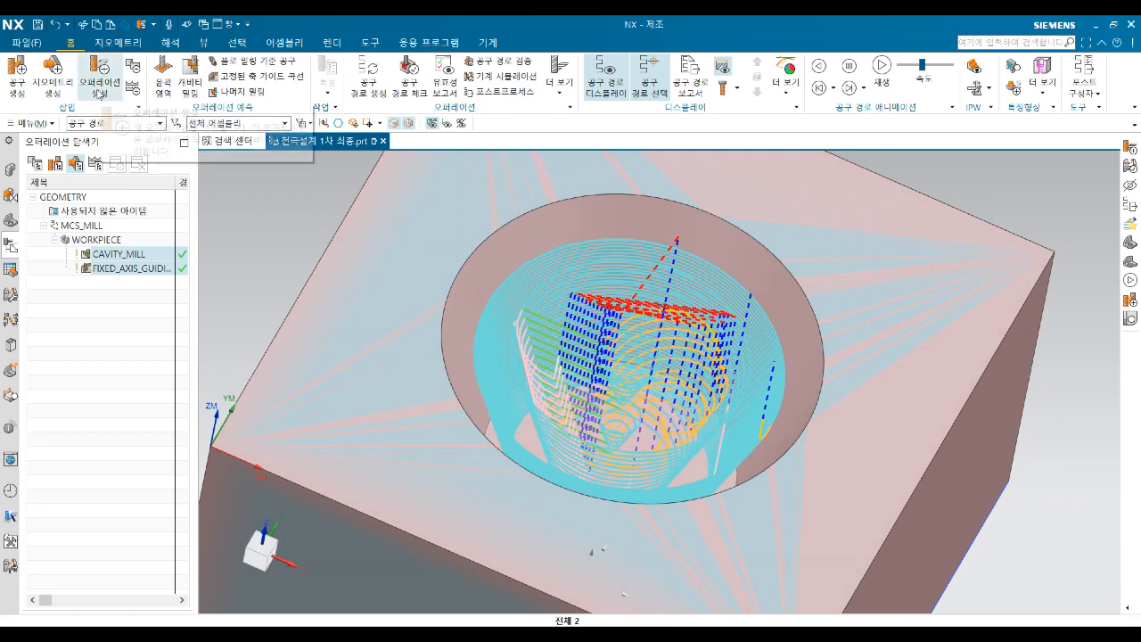
pyautogui.click(99, 89)
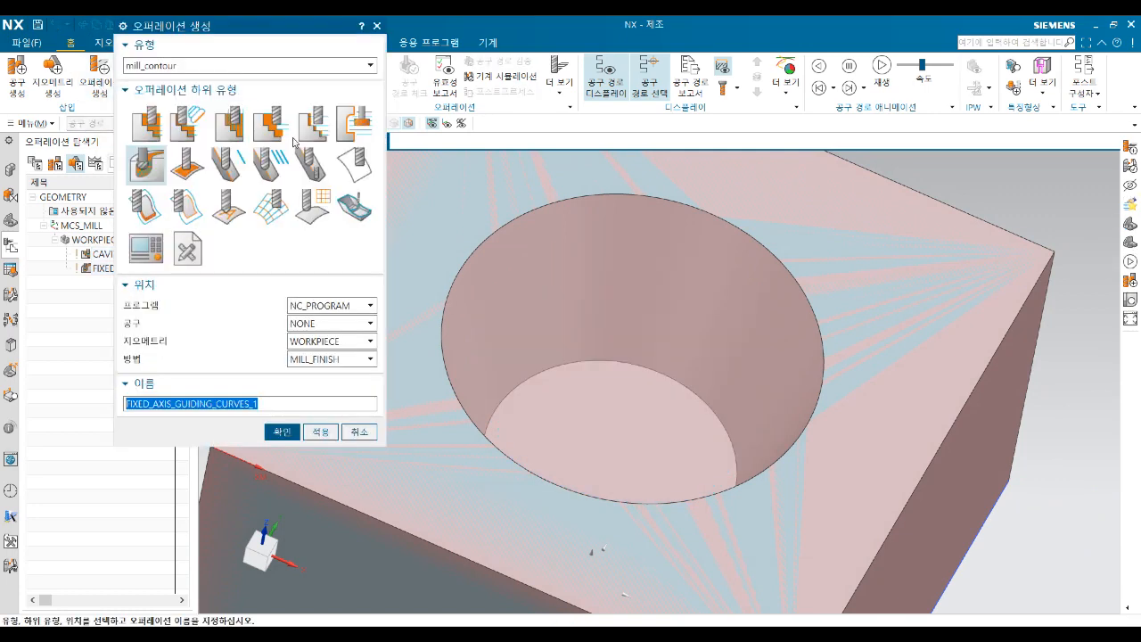
pyautogui.click(186, 168)
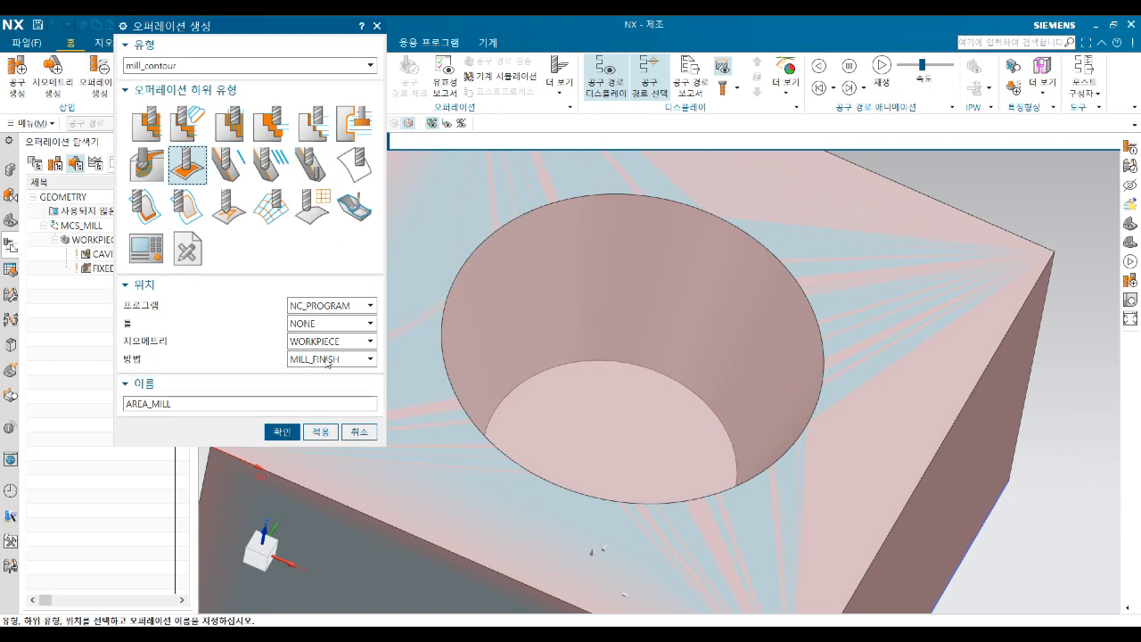
pyautogui.click(283, 431)
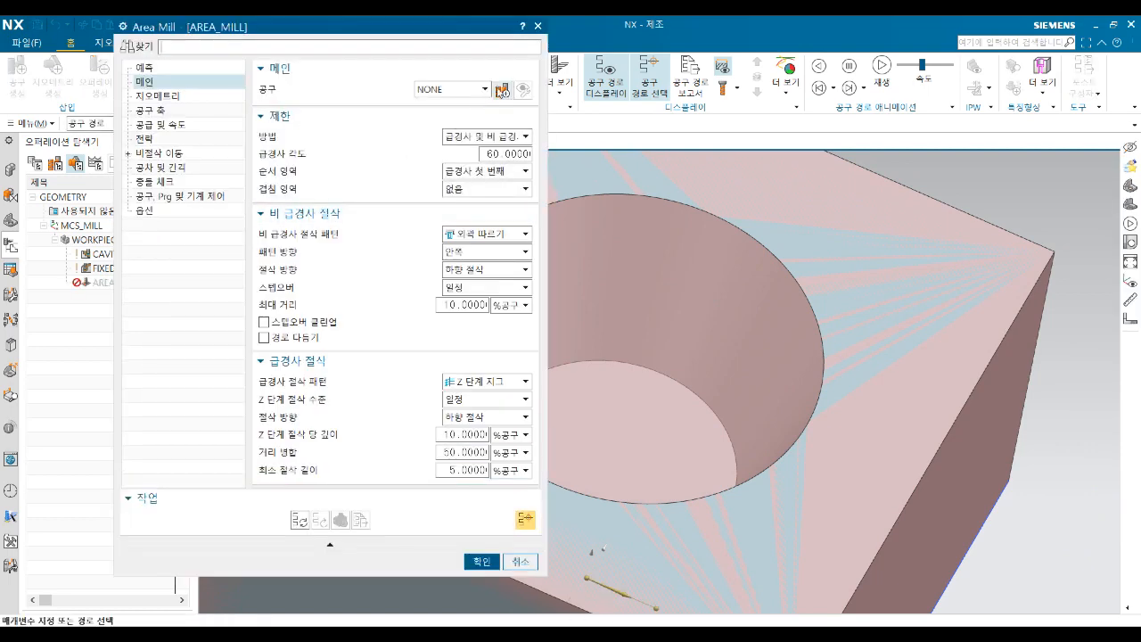
# Create the end mill MILL_1 for the area milling operation with a 4 mm diameter and tool number 3
pyautogui.click(503, 92)
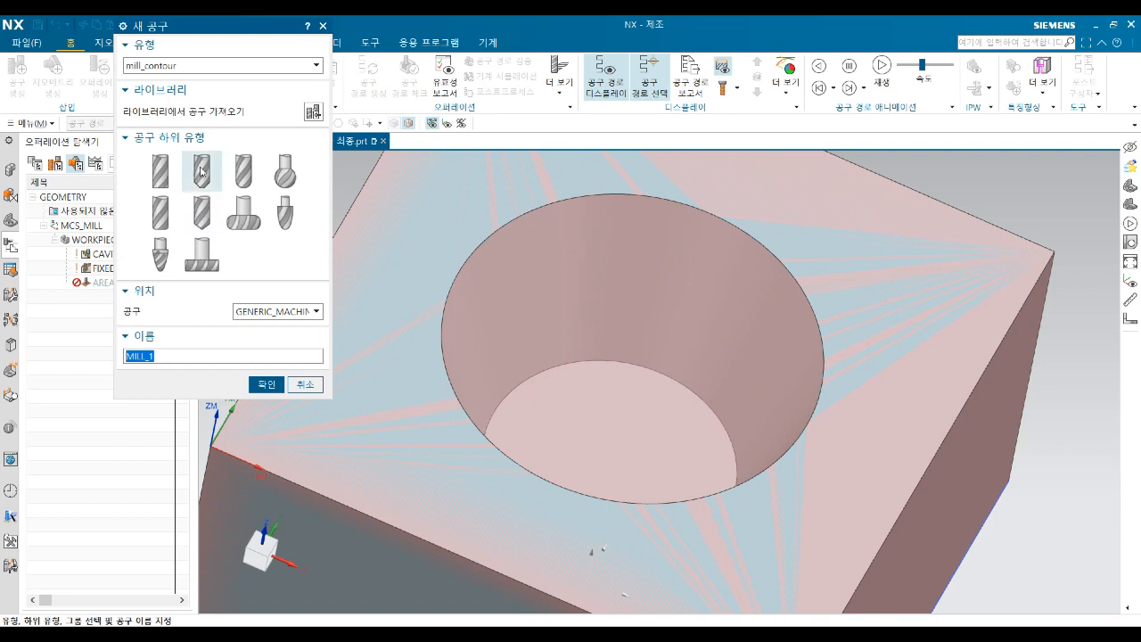
pyautogui.click(163, 175)
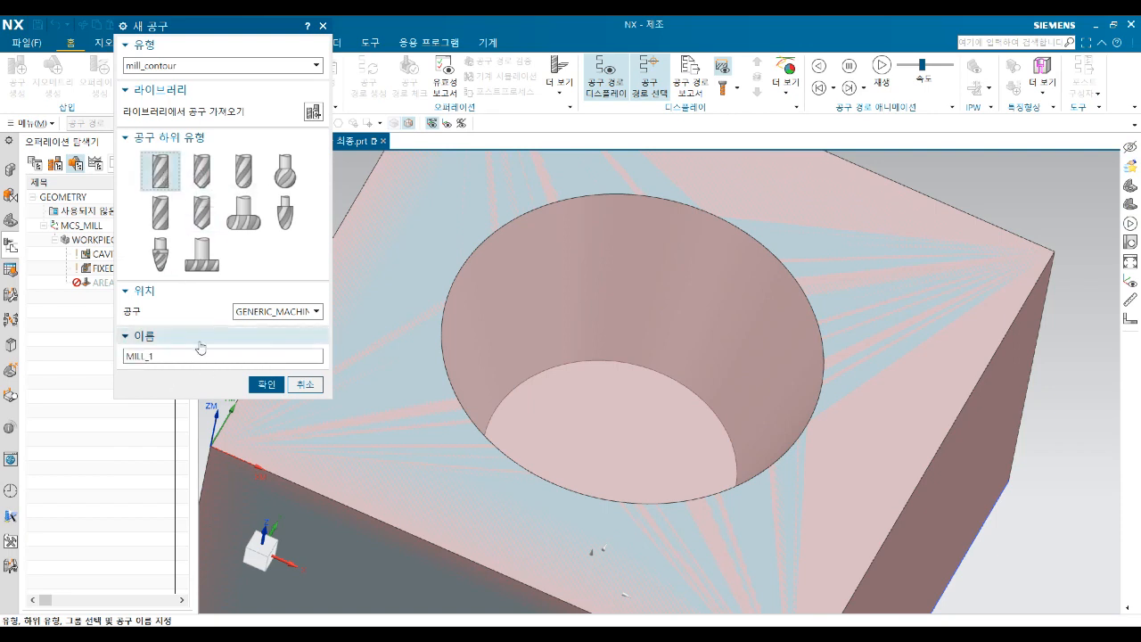
pyautogui.click(267, 384)
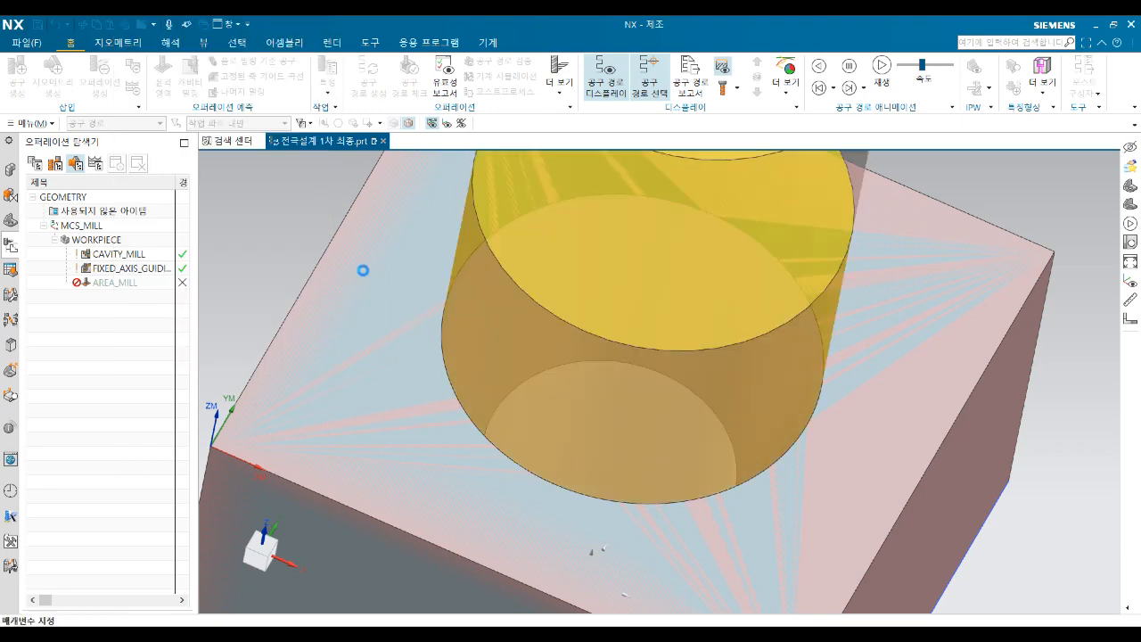
pyautogui.press('Return')
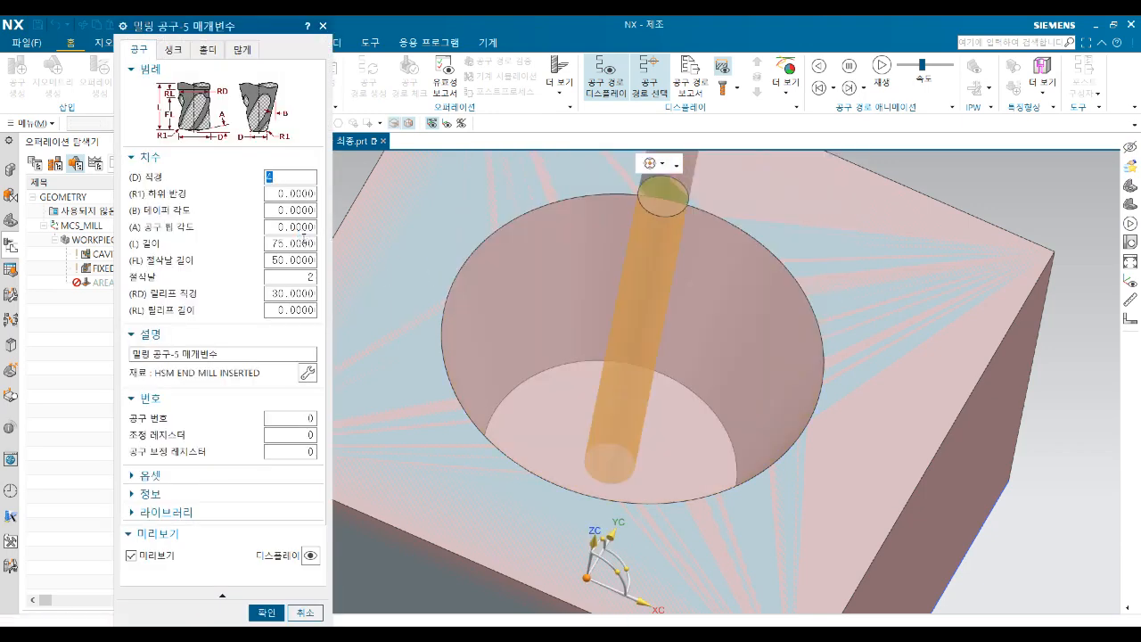
pyautogui.moveTo(303, 418); pyautogui.dragTo(342, 427)
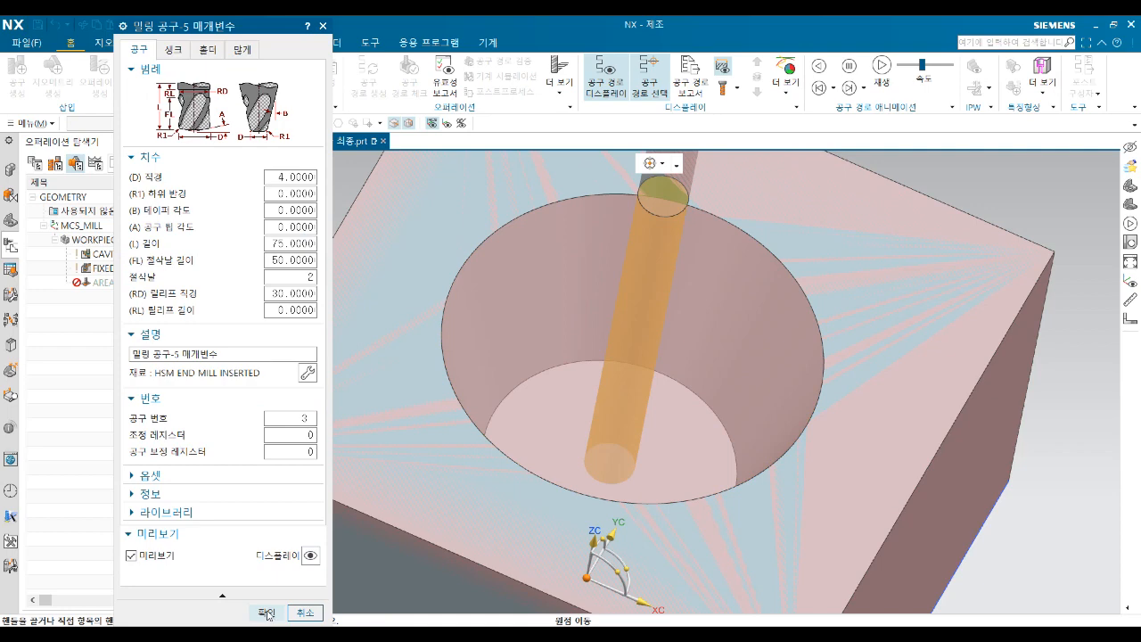
pyautogui.click(267, 613)
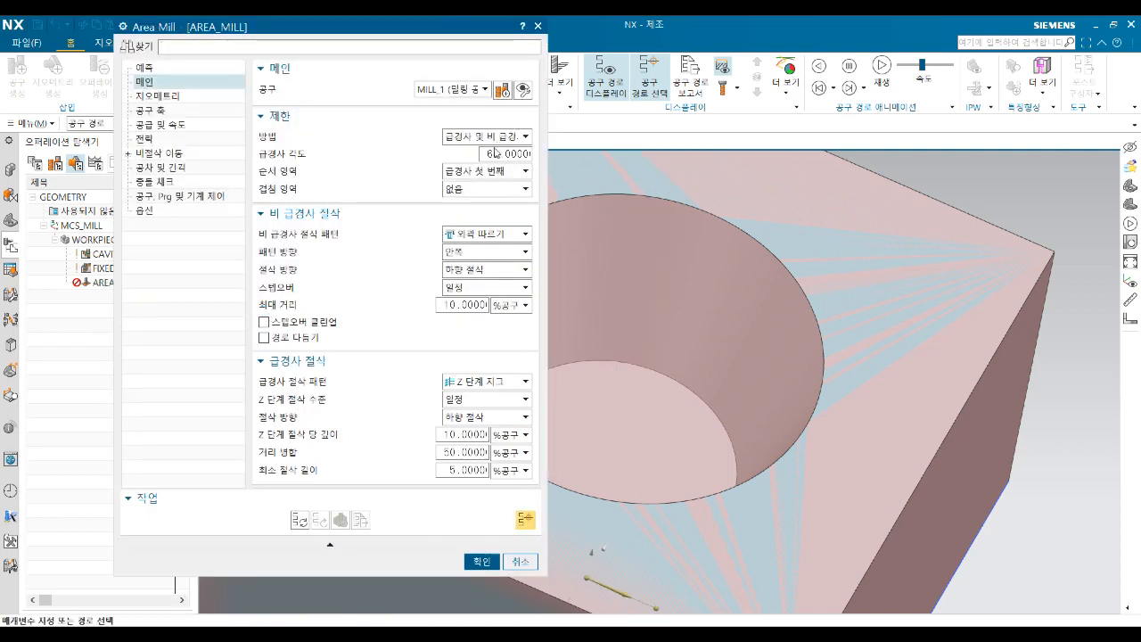
# Specify only the pocket's floor face as the cut area of the AREA_MILL operation
pyautogui.click(150, 97)
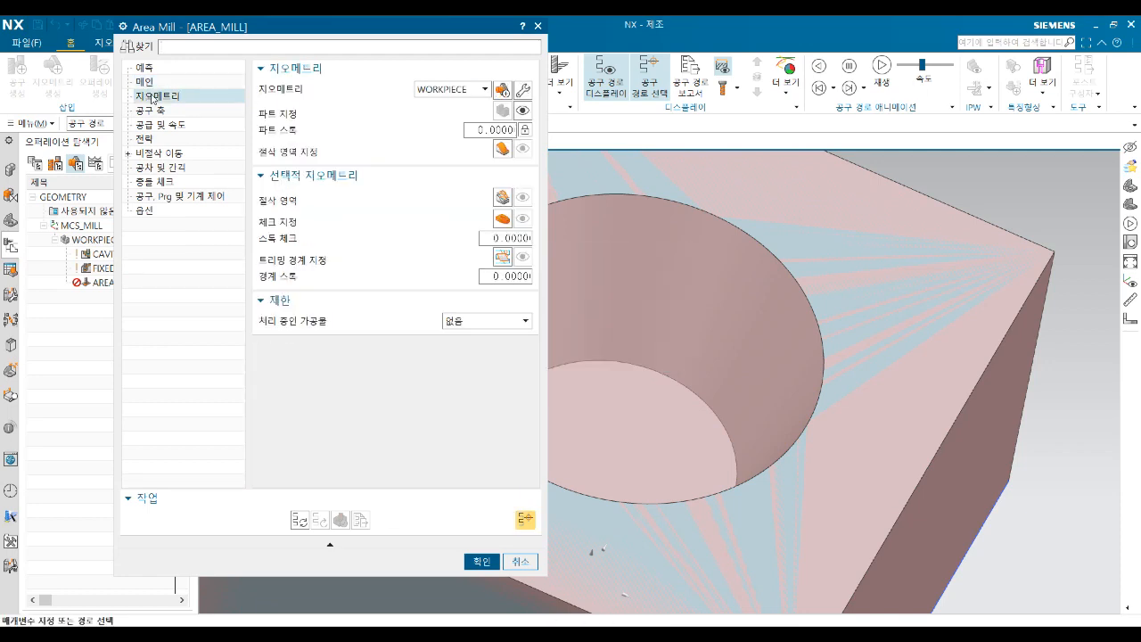
pyautogui.click(504, 148)
pyautogui.click(645, 355)
pyautogui.click(629, 434)
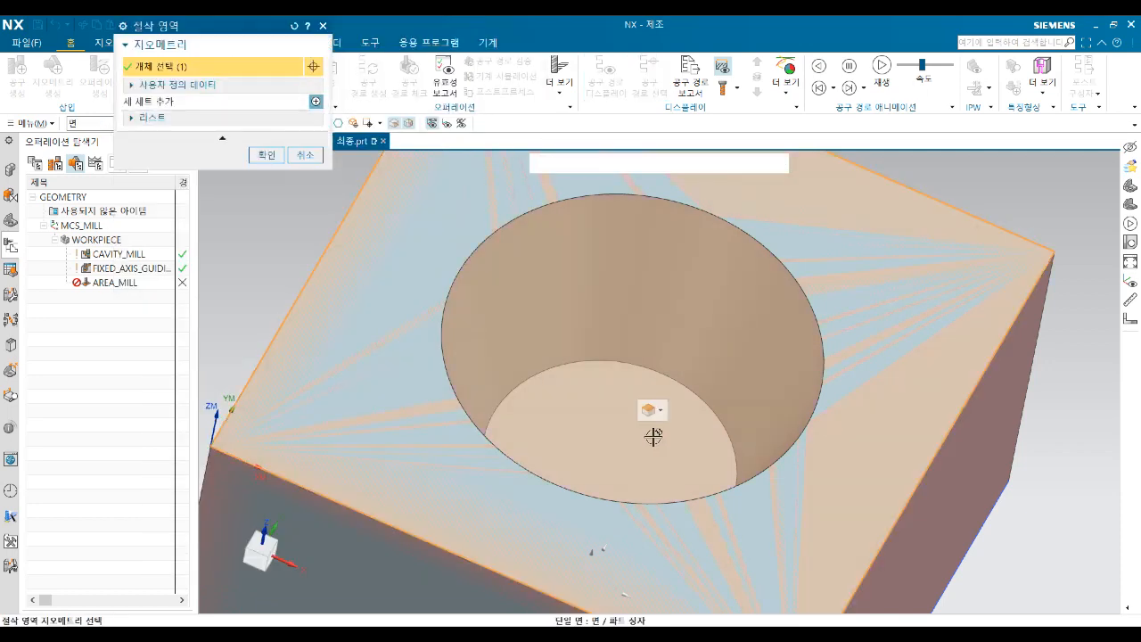
pyautogui.click(656, 422)
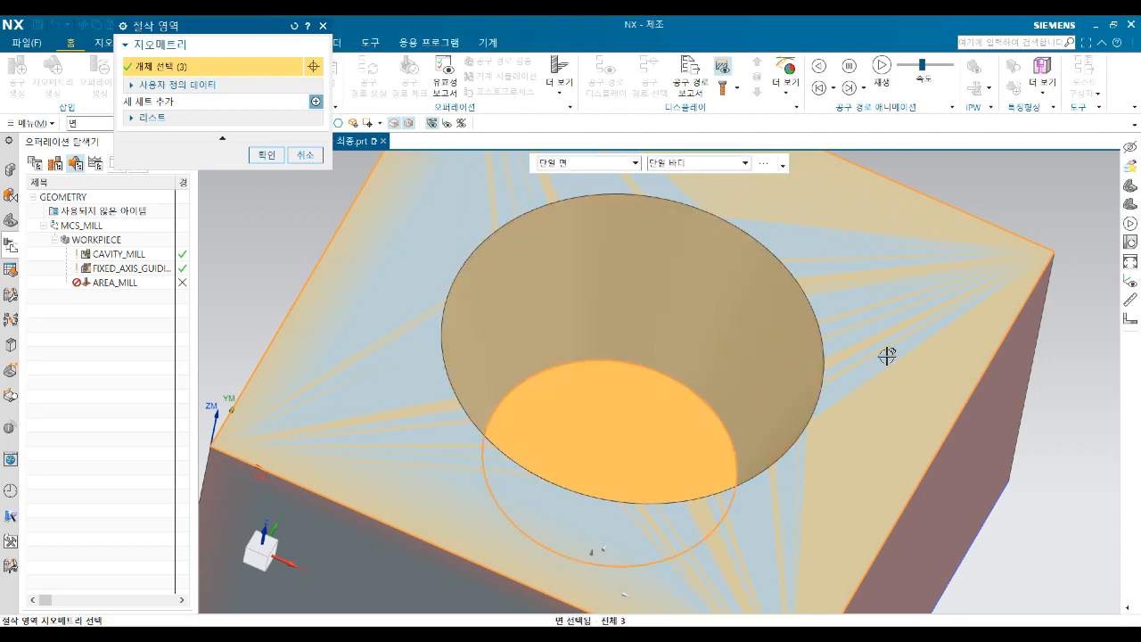
pyautogui.keyDown('shift'); pyautogui.click(905, 317); pyautogui.keyUp('shift')
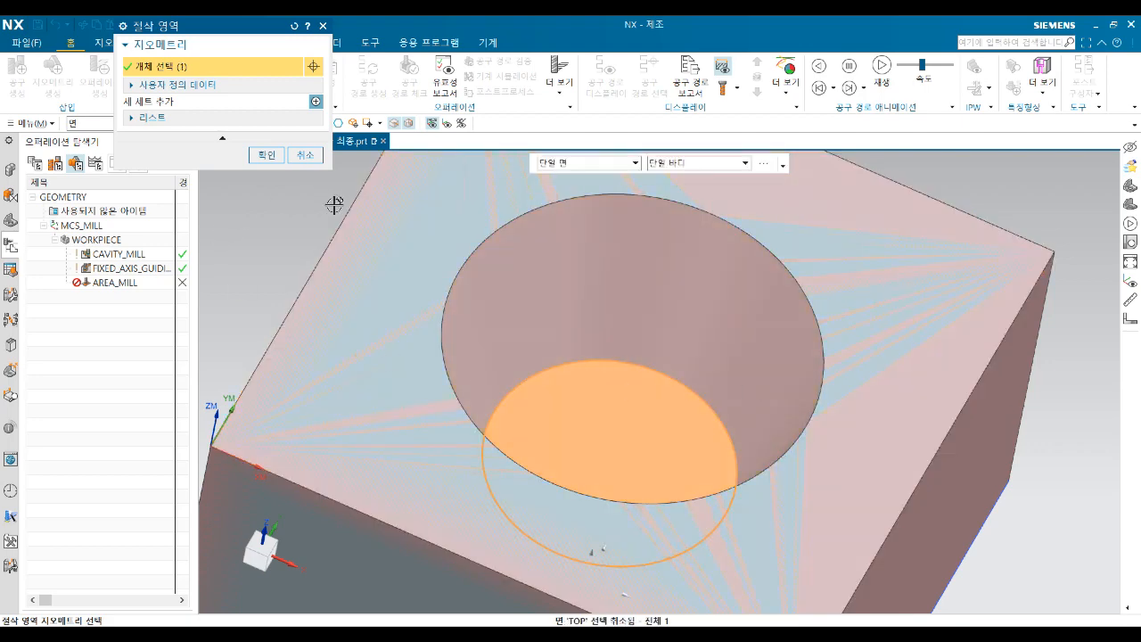
pyautogui.click(267, 155)
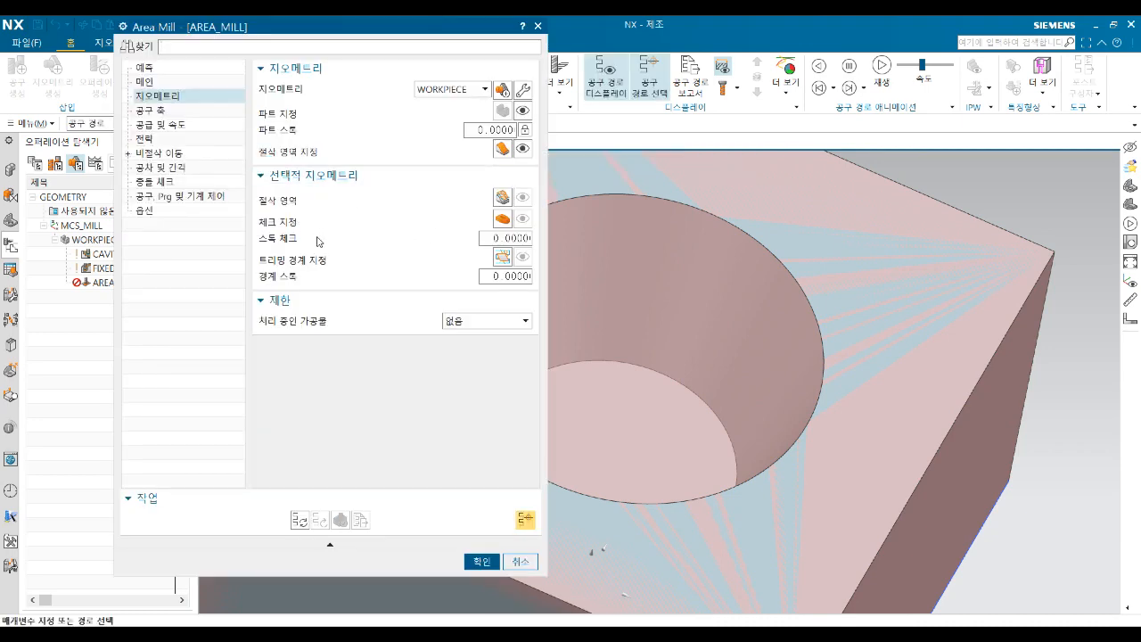
# Generate the AREA_MILL tool path on the pocket floor and accept the operation
pyautogui.click(299, 524)
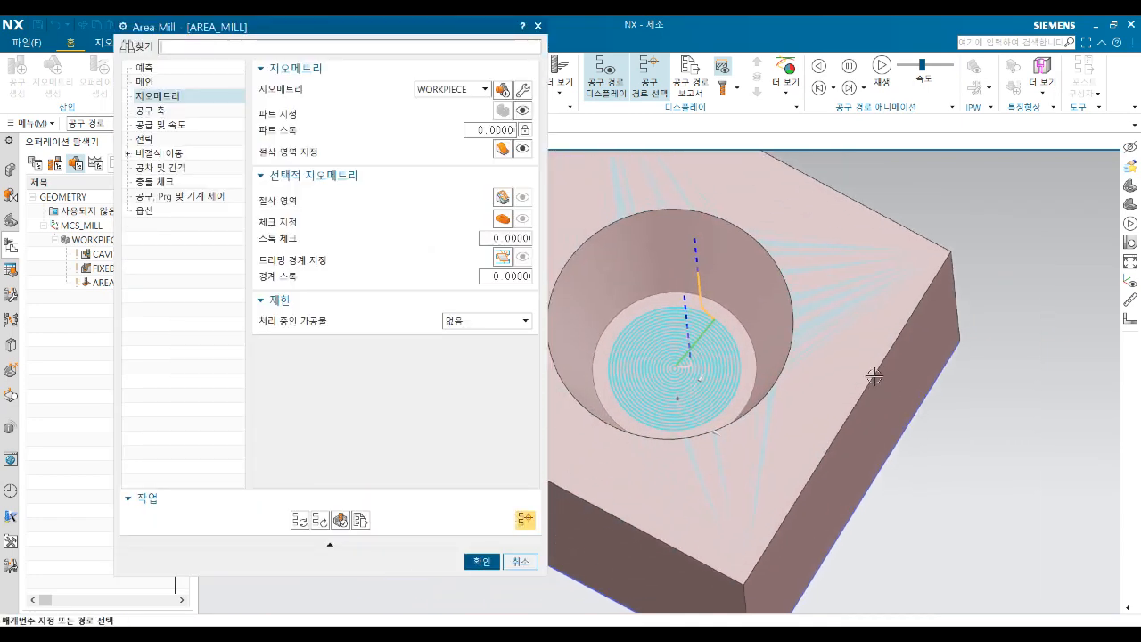
pyautogui.press('Home')
pyautogui.click(482, 561)
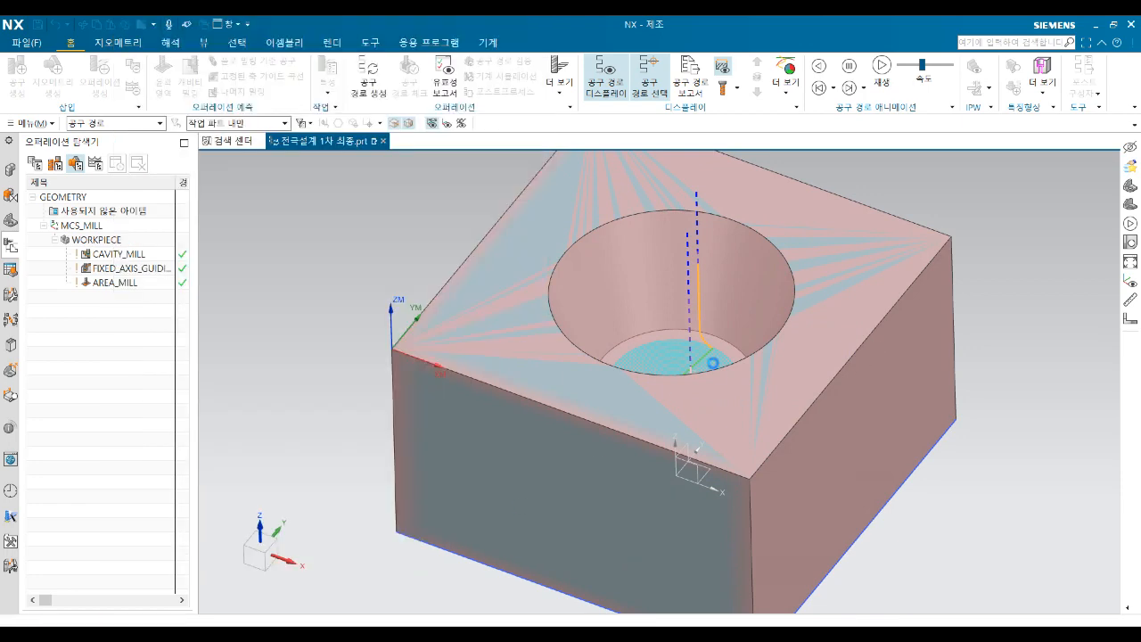
pyautogui.moveTo(721, 383)
pyautogui.mouseDown(button='middle')
pyautogui.moveTo(722, 395)
pyautogui.moveTo(721, 382)
pyautogui.mouseUp(button='middle')
pyautogui.keyDown('shift'); pyautogui.moveTo(740, 323); pyautogui.dragTo(683, 389, button='middle'); pyautogui.keyUp('shift')
pyautogui.scroll(1, 567, 382)
pyautogui.keyDown('shift'); pyautogui.moveTo(584, 373); pyautogui.dragTo(599, 351, button='middle'); pyautogui.keyUp('shift')
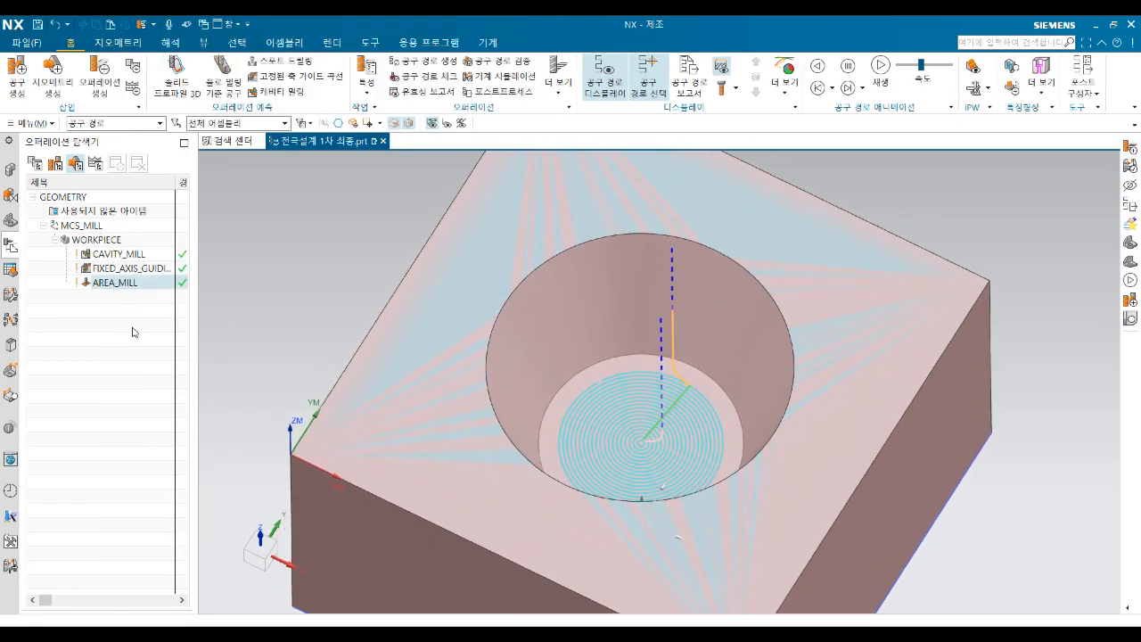
# Verify the CAVITY_MILL, FIXED_AXIS_GUIDING_CURVES and AREA_MILL tool paths together with a 3D dynamic simulation
pyautogui.click(119, 255)
pyautogui.keyDown('shift'); pyautogui.click(129, 283); pyautogui.keyUp('shift')
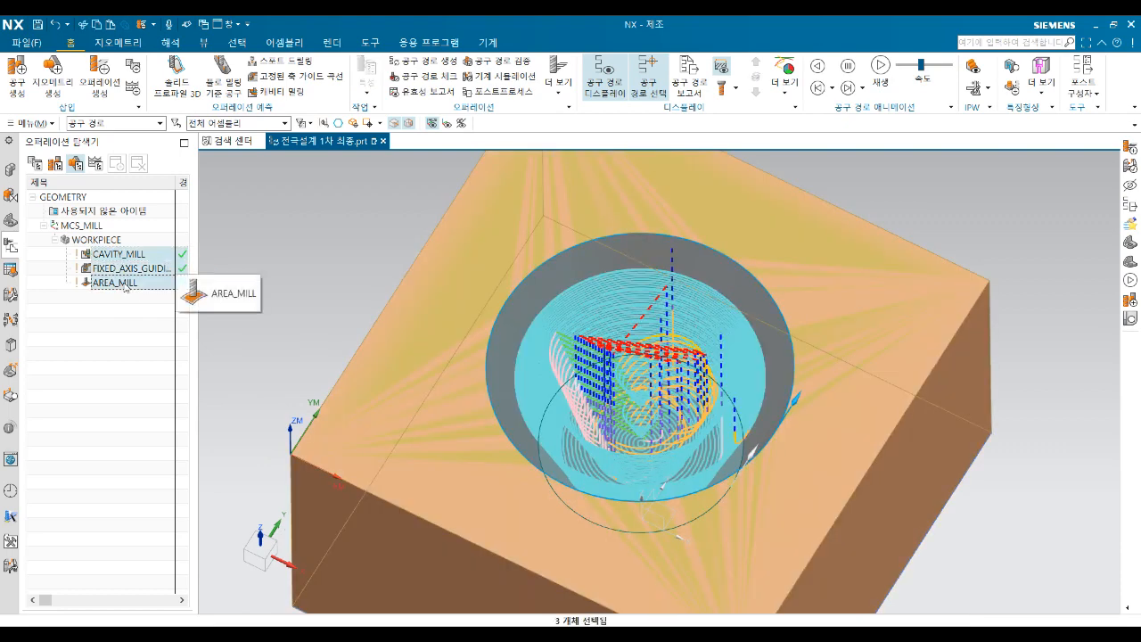
pyautogui.moveTo(619, 356); pyautogui.dragTo(655, 310, button='middle')
pyautogui.rightClick(157, 263)
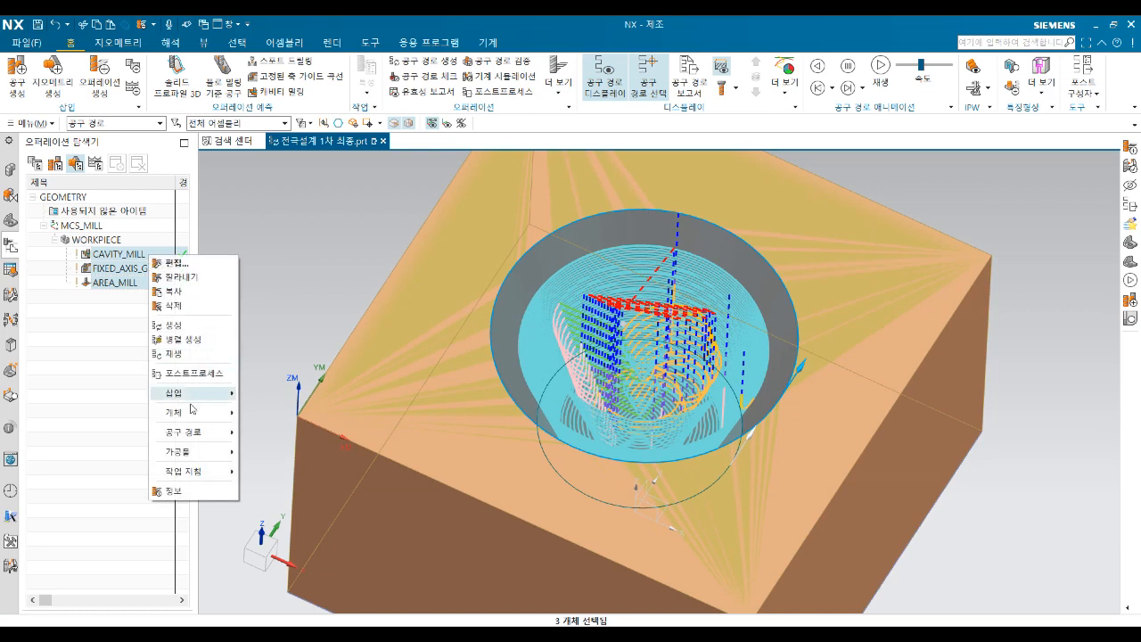
pyautogui.moveTo(213, 433)
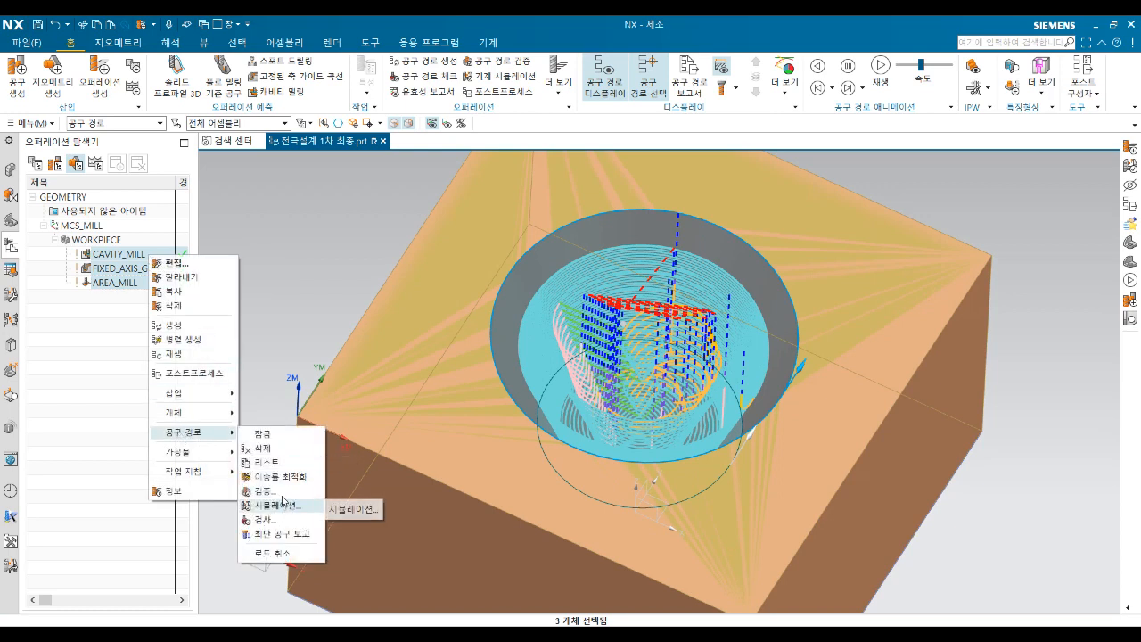
pyautogui.click(281, 492)
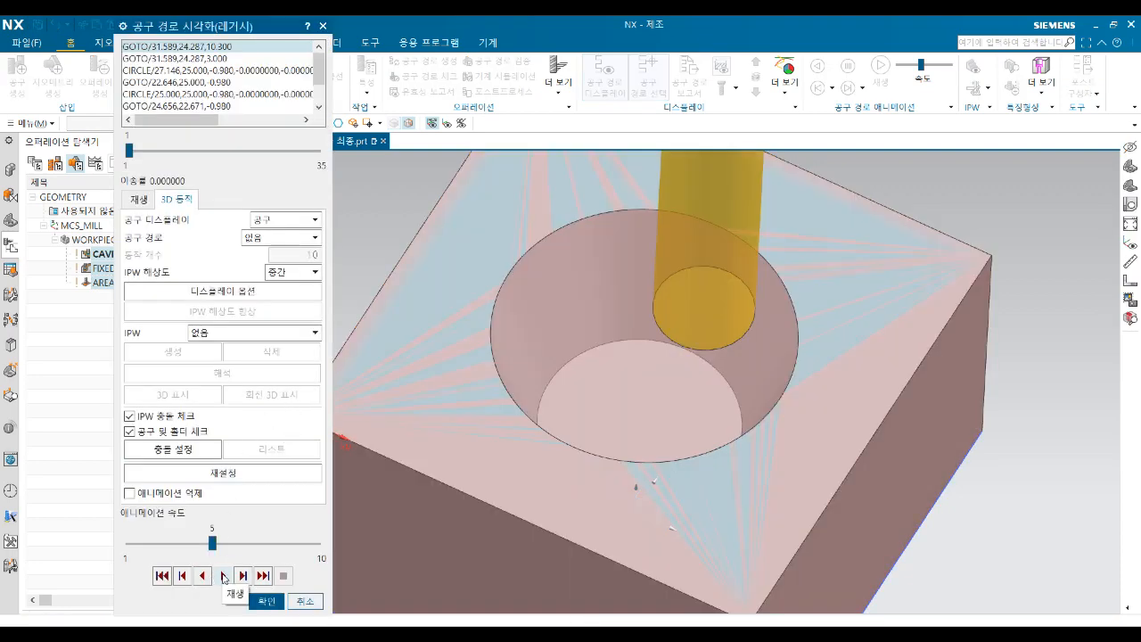
pyautogui.click(222, 576)
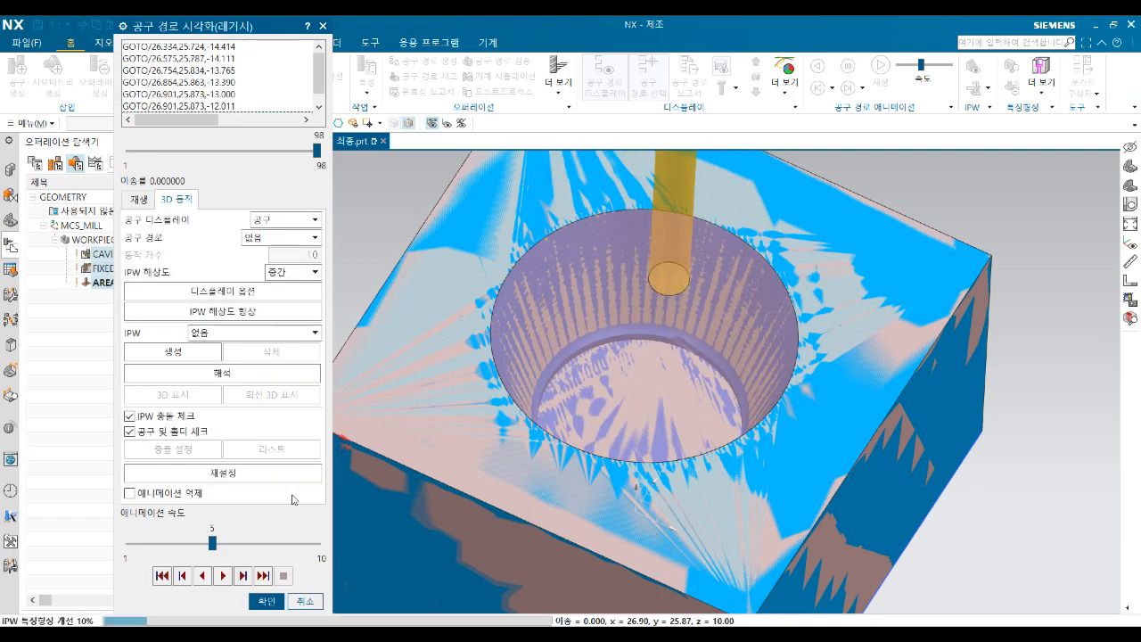
# Inspect the simulated material along the pocket's floor edge and tapered wall from several angles, and close the verification
pyautogui.moveTo(678, 409); pyautogui.dragTo(667, 427, button='middle')
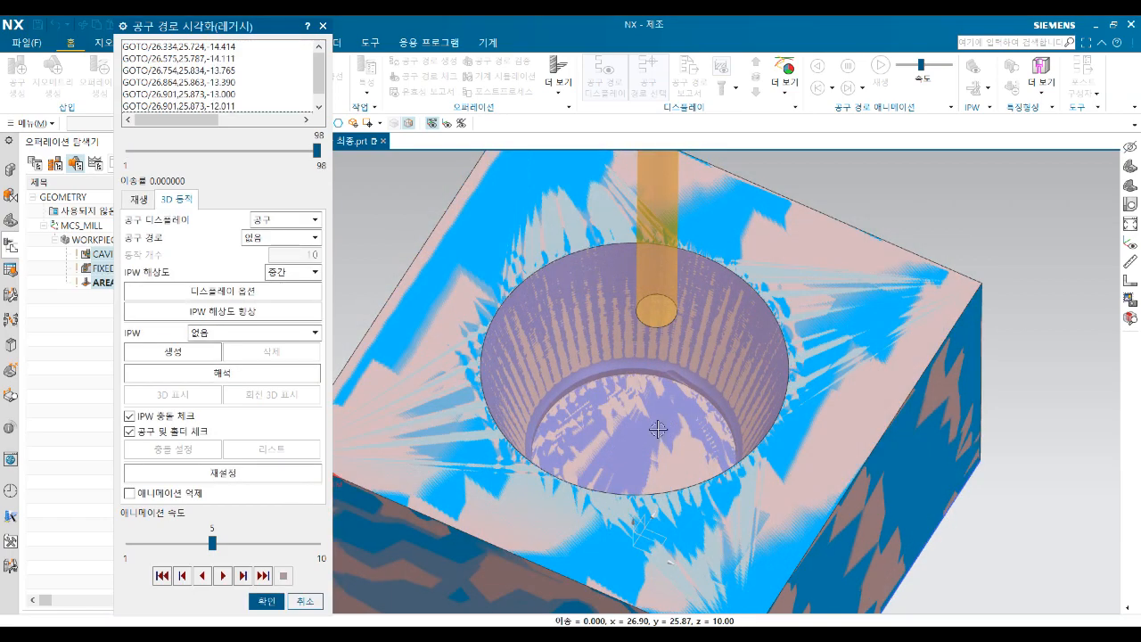
pyautogui.scroll(3, 658, 429)
pyautogui.moveTo(635, 391); pyautogui.dragTo(643, 443, button='middle')
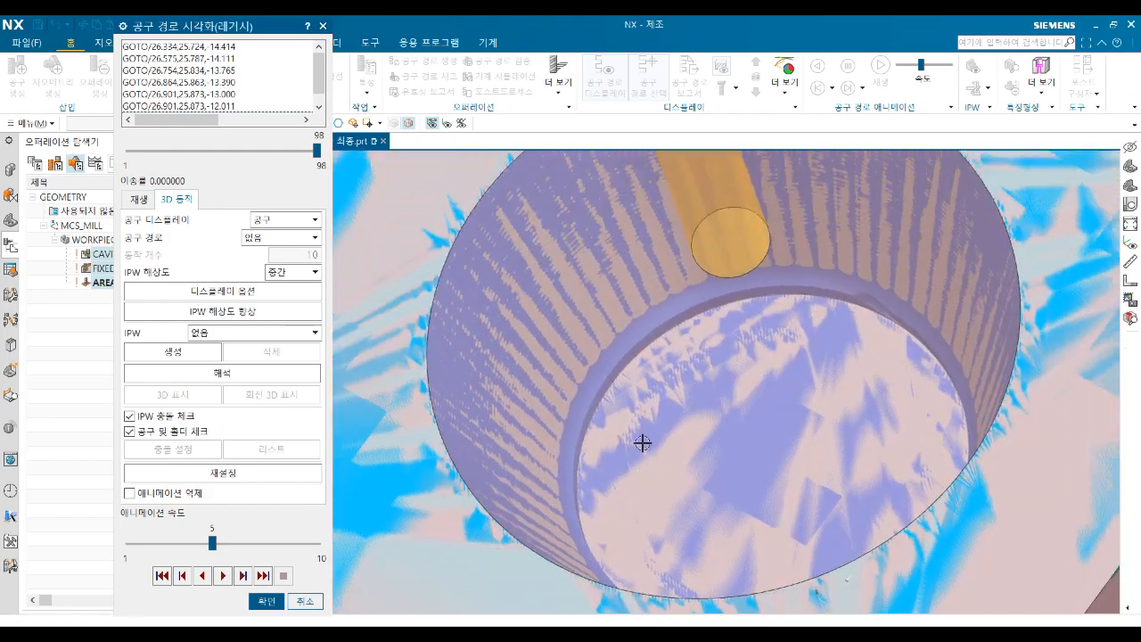
pyautogui.moveTo(854, 306); pyautogui.dragTo(704, 309, button='middle')
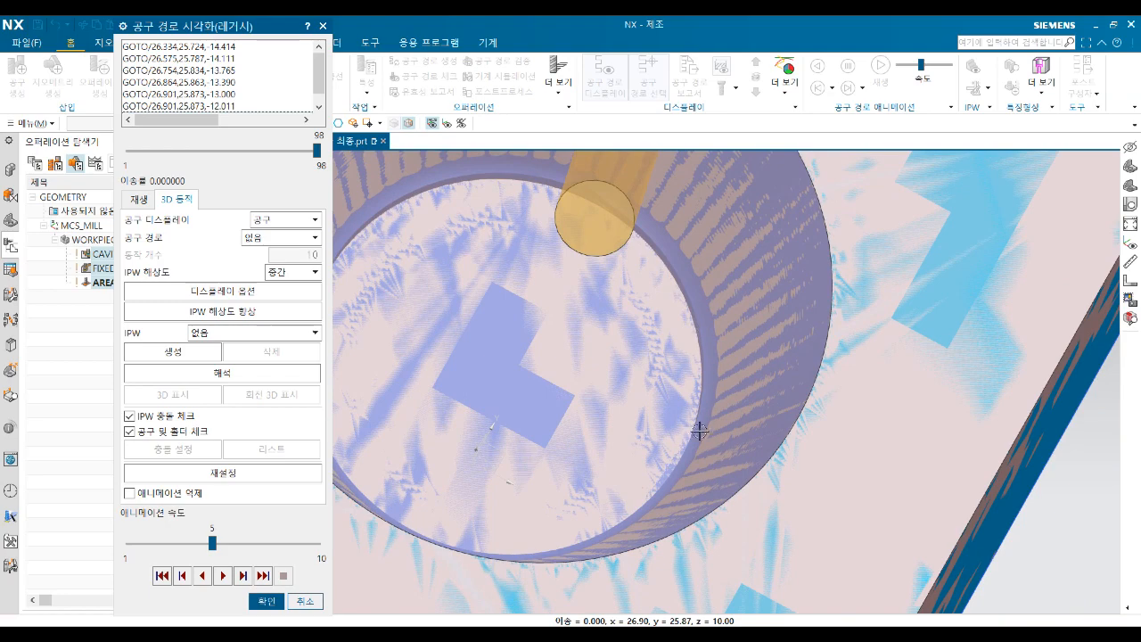
pyautogui.moveTo(657, 518); pyautogui.dragTo(700, 388, button='middle')
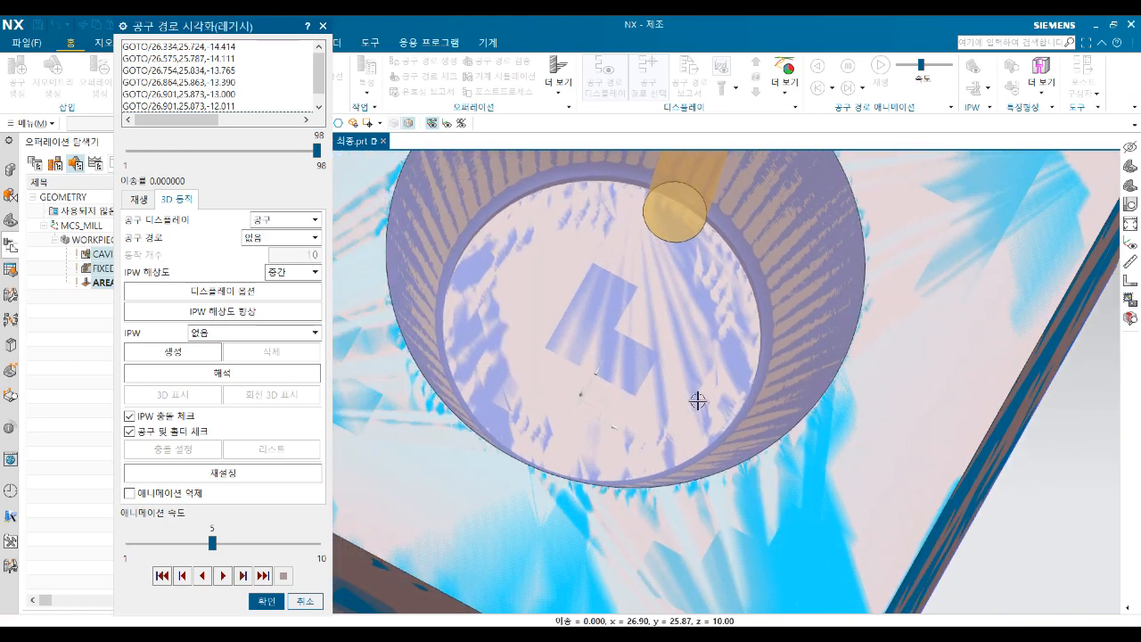
pyautogui.moveTo(538, 369); pyautogui.dragTo(666, 364, button='middle')
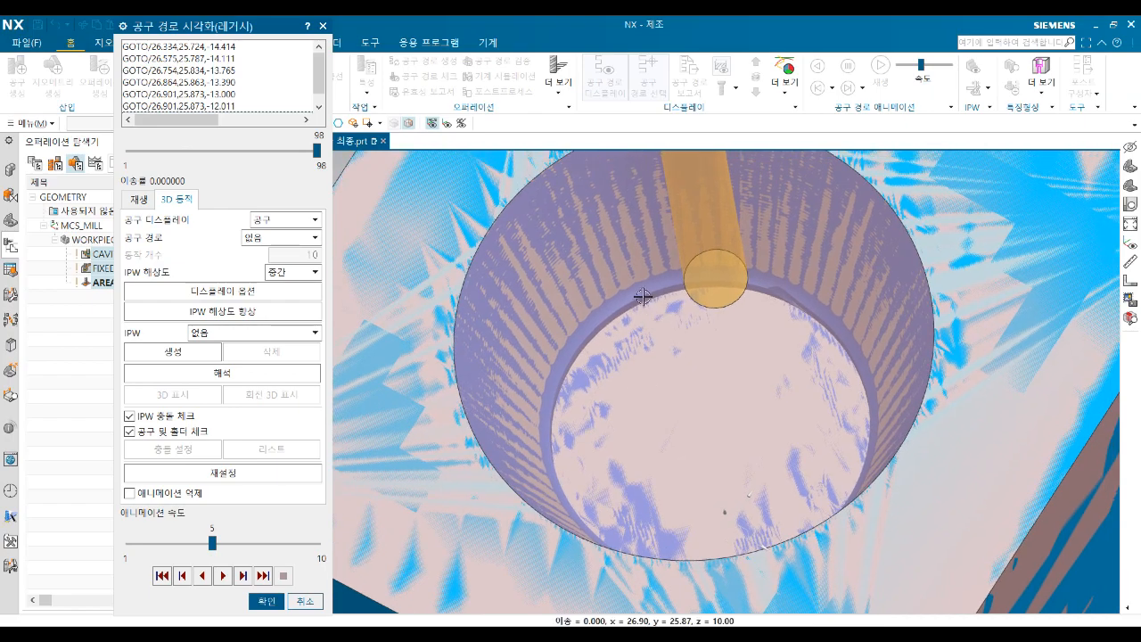
pyautogui.scroll(-5, 694, 429)
pyautogui.moveTo(721, 420); pyautogui.dragTo(593, 290, button='middle')
pyautogui.scroll(5, 590, 295)
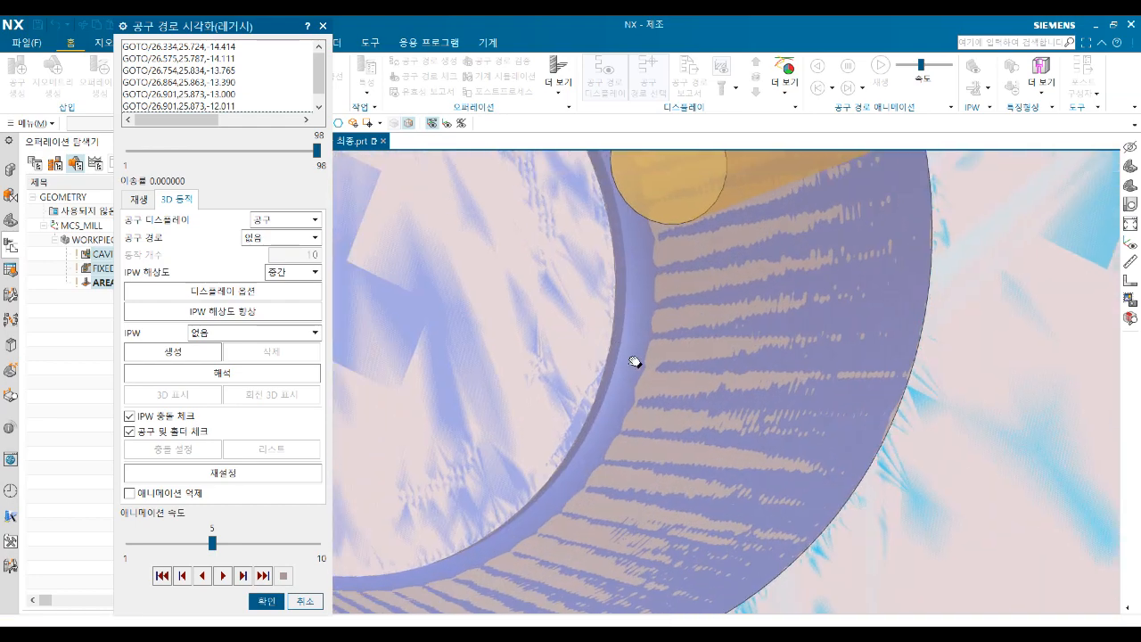
pyautogui.scroll(-4, 689, 356)
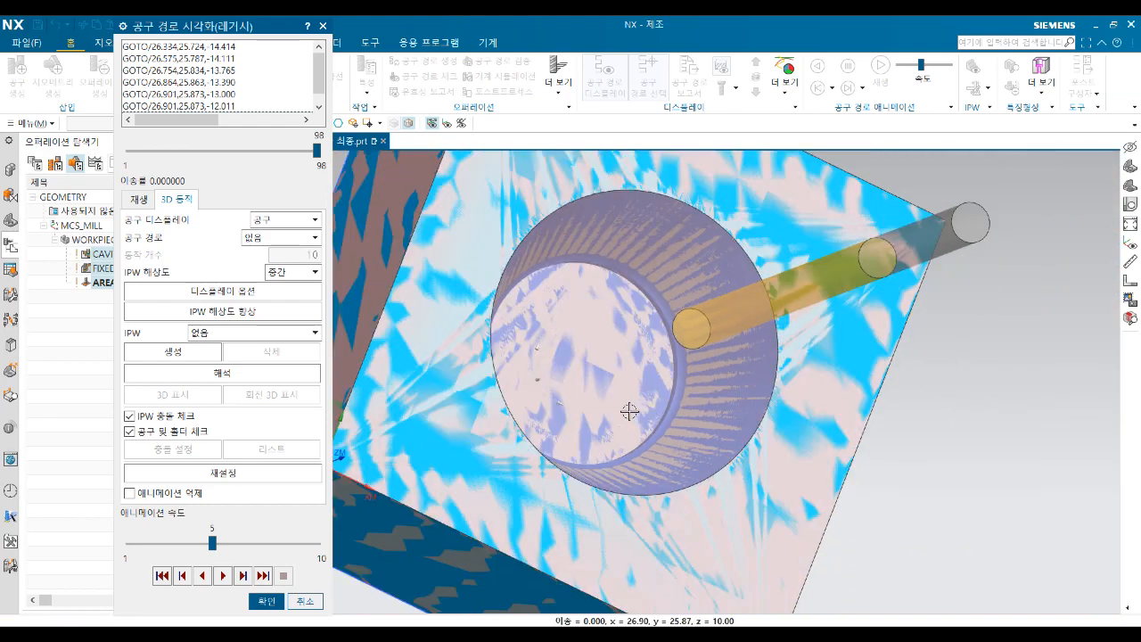
pyautogui.moveTo(627, 411); pyautogui.dragTo(615, 405, button='middle')
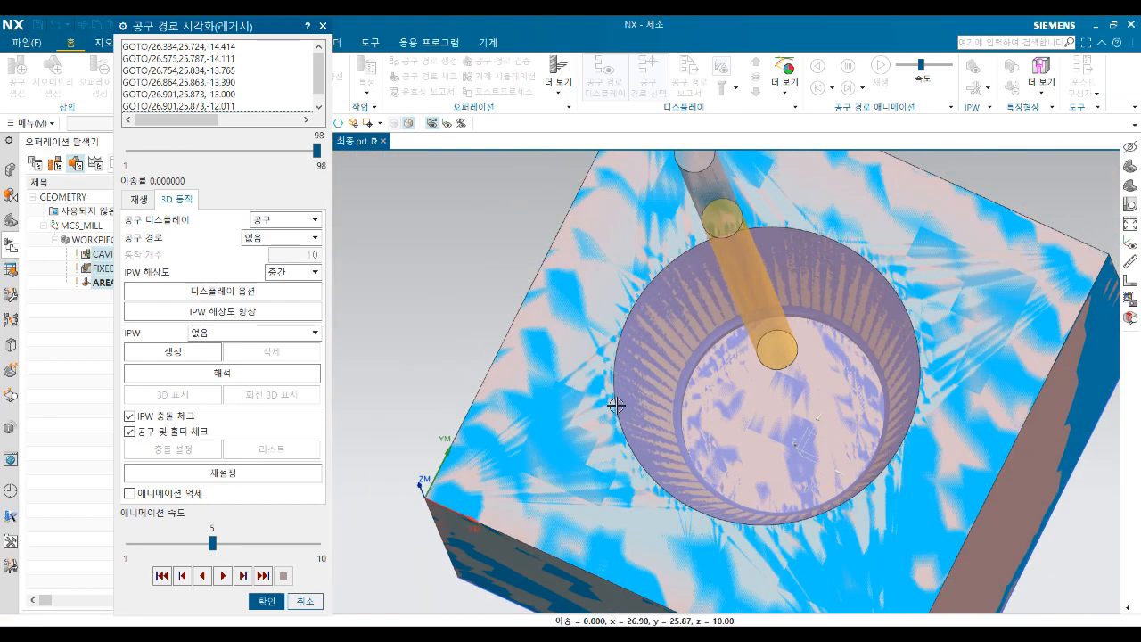
pyautogui.click(269, 606)
pyautogui.press('Escape')
# Save the part under the new name "전국설계 1차 가공완료 후 모델링" in the 전국설계 folder
pyautogui.scroll(-3, 655, 362)
pyautogui.keyDown('shift'); pyautogui.moveTo(802, 355); pyautogui.dragTo(734, 334, button='middle'); pyautogui.keyUp('shift')
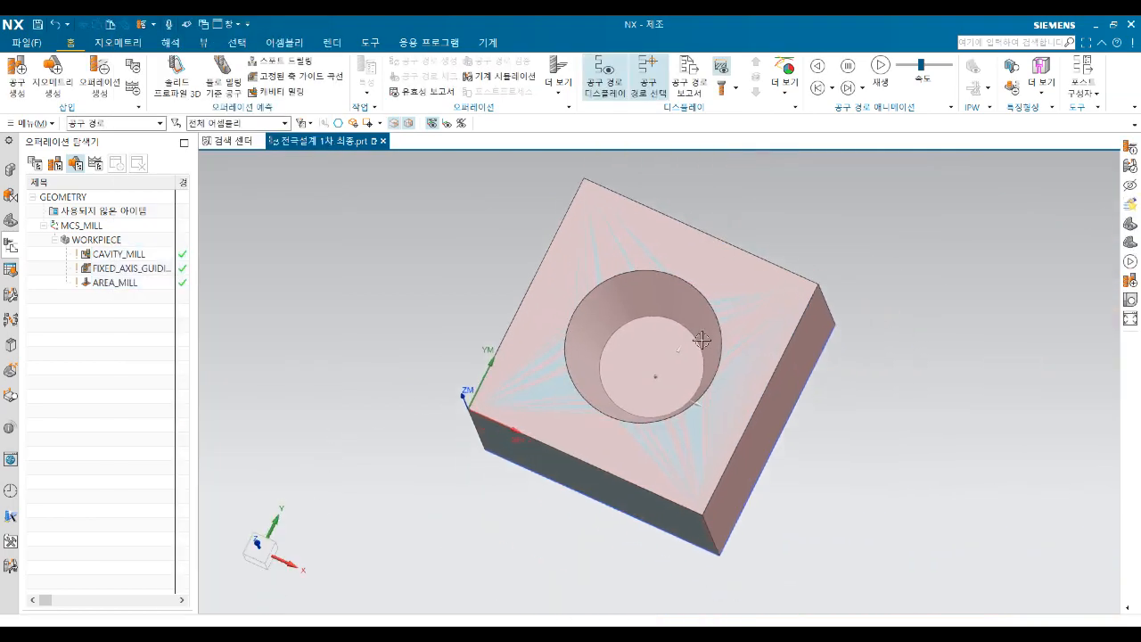
pyautogui.press('Home')
pyautogui.click(39, 47)
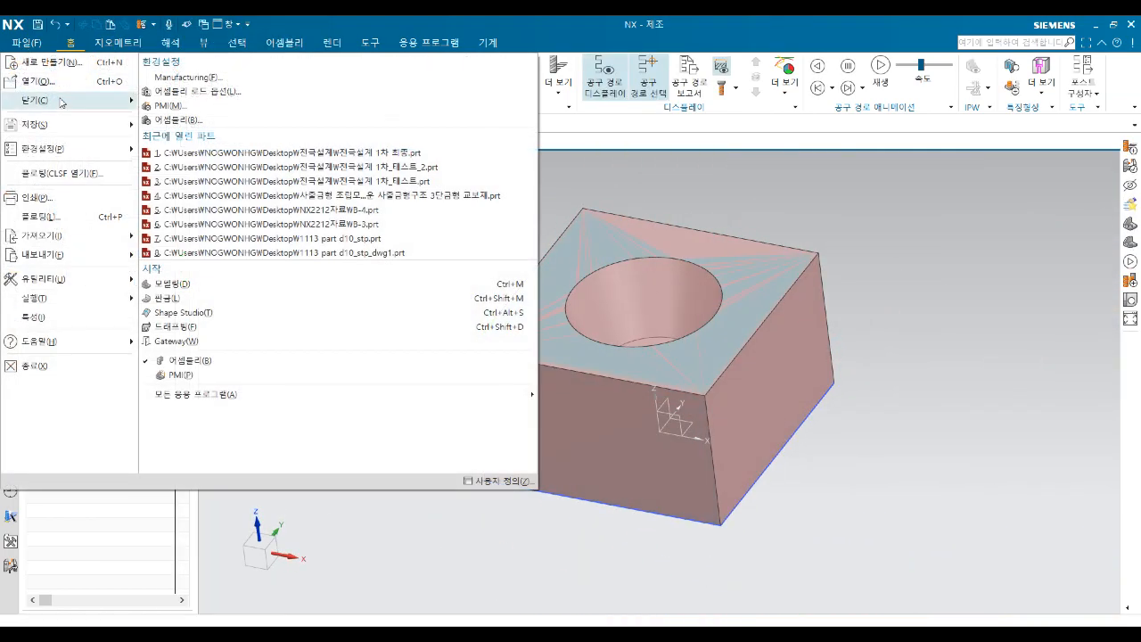
pyautogui.moveTo(60, 125)
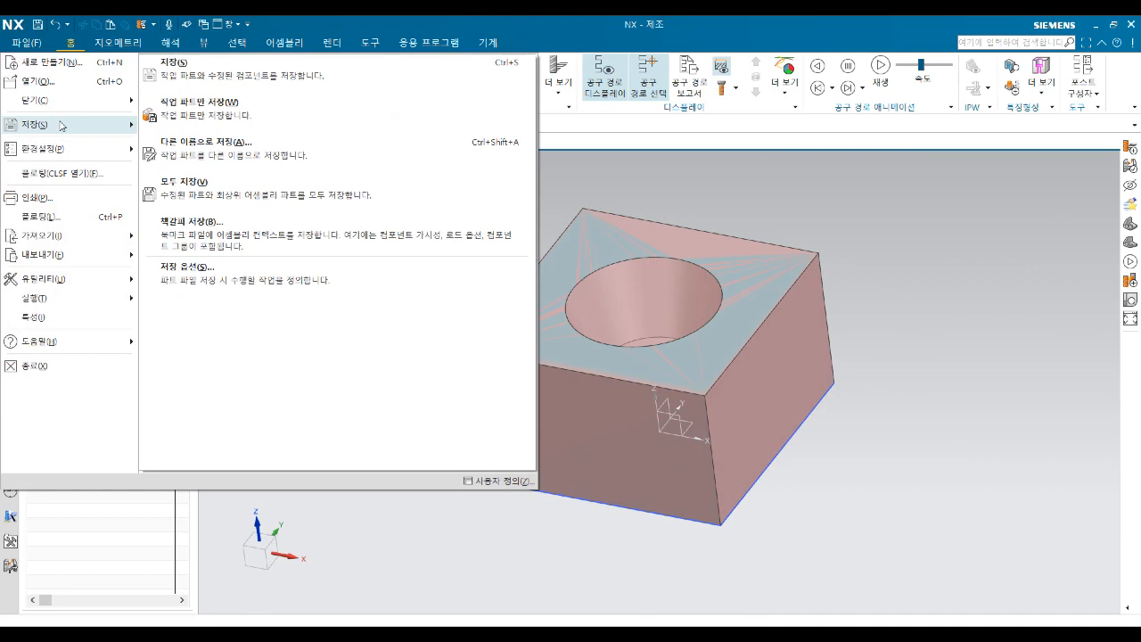
pyautogui.click(230, 152)
pyautogui.click(504, 250)
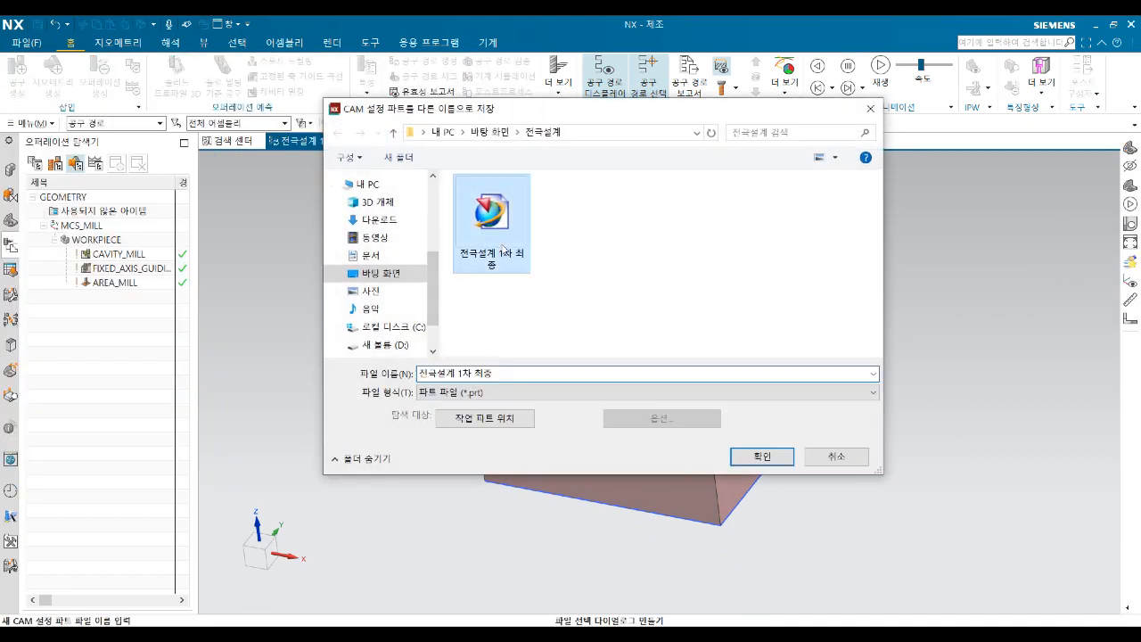
pyautogui.click(518, 376)
pyautogui.press('BackSpace')
pyautogui.press('BackSpace')
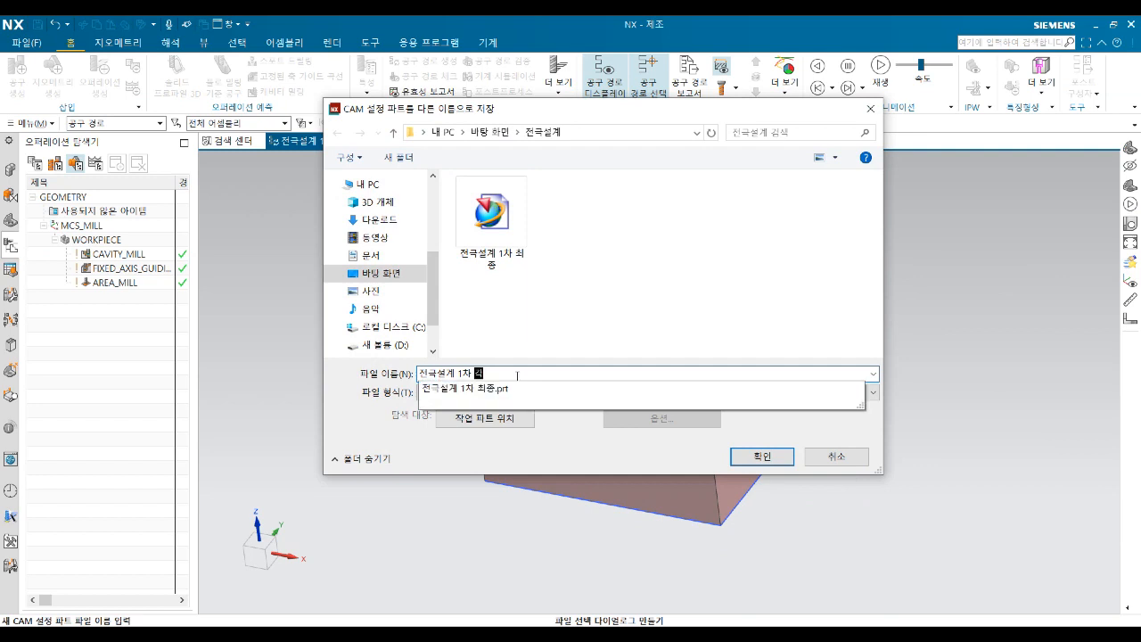
pyautogui.write('가공와')
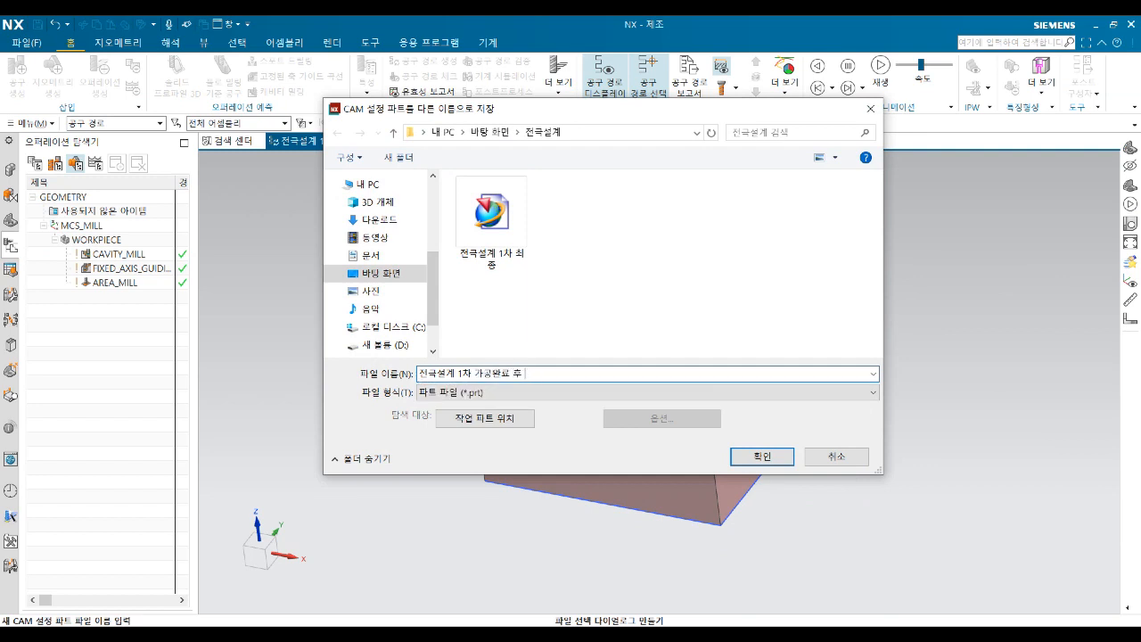
pyautogui.write('료 후 모델링')
pyautogui.press('Return')
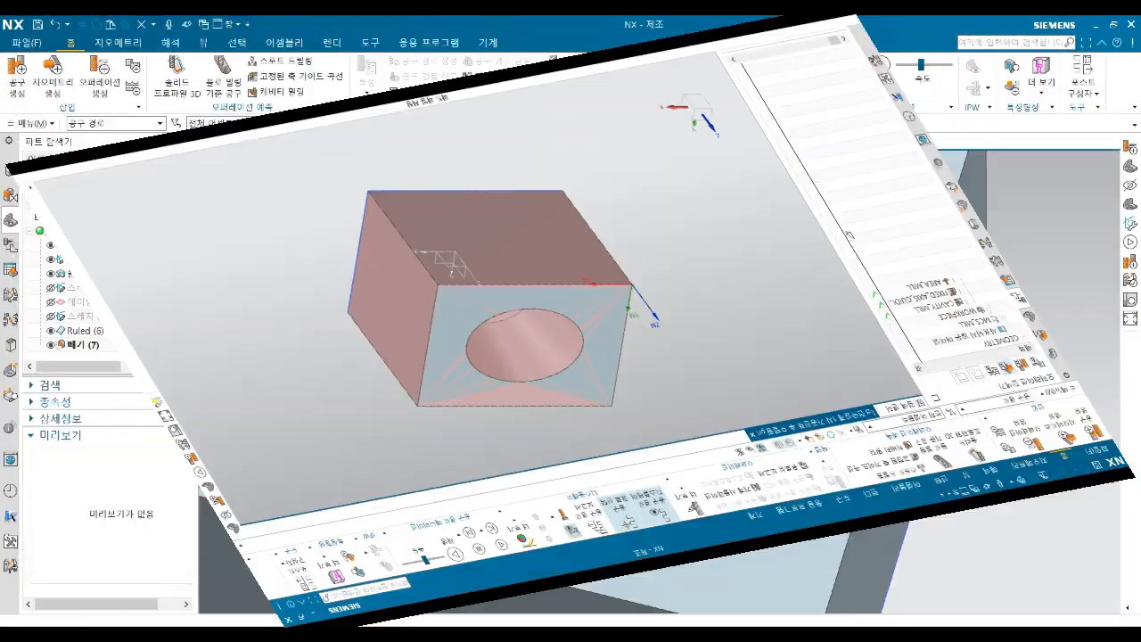
# Switch from the Manufacturing application to the Modeling application
pyautogui.scroll(1, 655, 368)
pyautogui.moveTo(658, 363); pyautogui.dragTo(667, 369, button='middle')
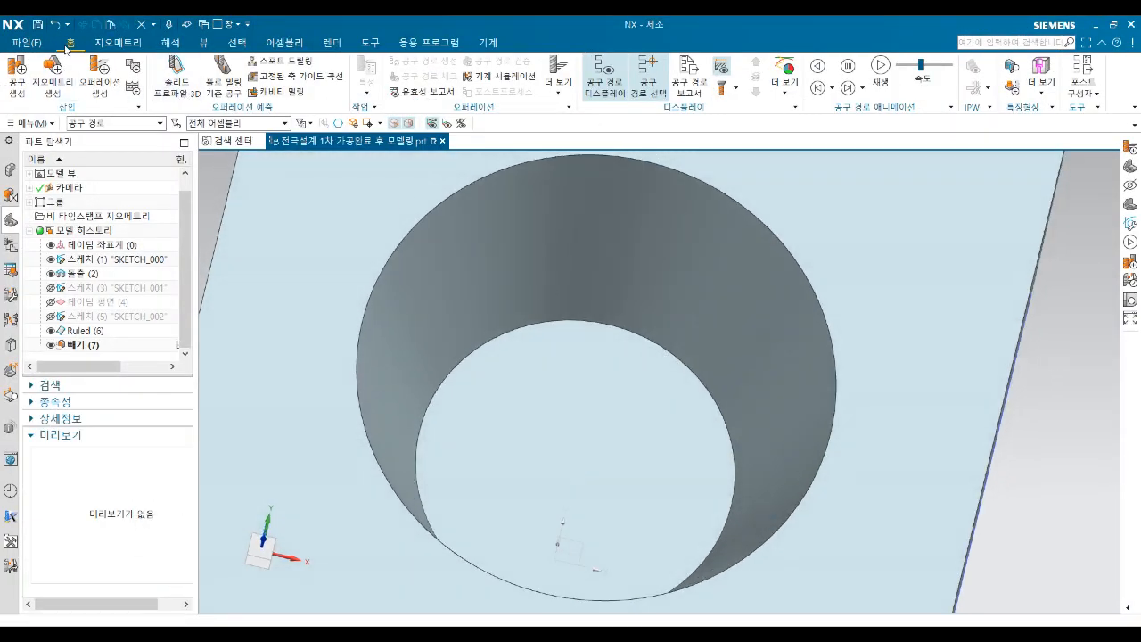
pyautogui.click(409, 43)
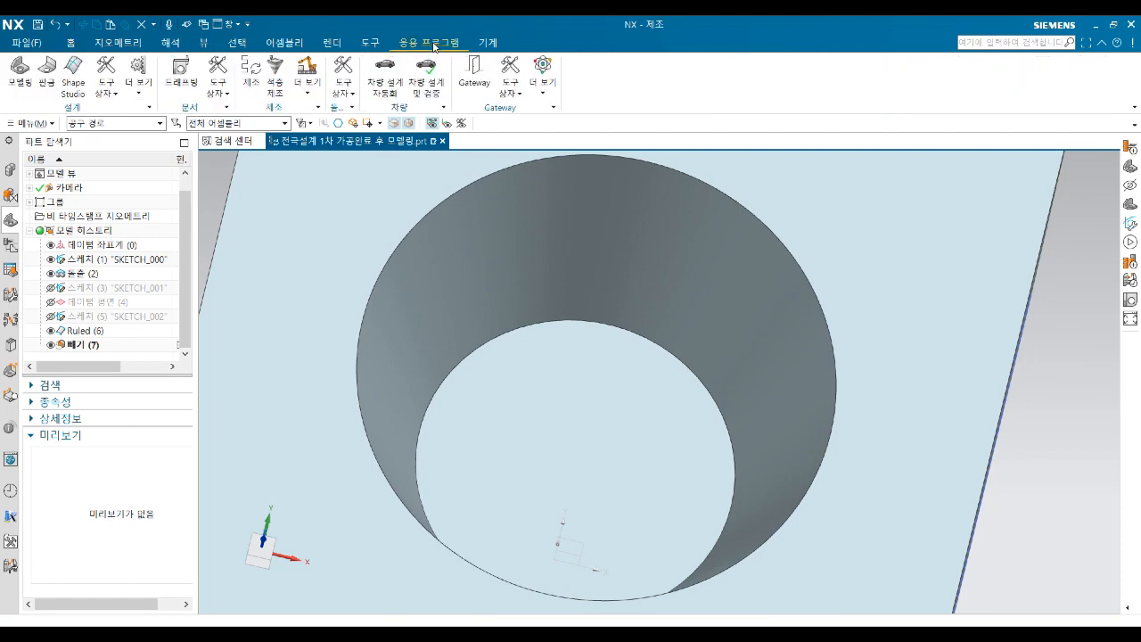
pyautogui.click(20, 72)
# Add an edge blend with a 0.2 mm radius to the circular edge between the pocket's wall and floor
pyautogui.moveTo(648, 380); pyautogui.dragTo(664, 357, button='middle')
pyautogui.scroll(2, 616, 362)
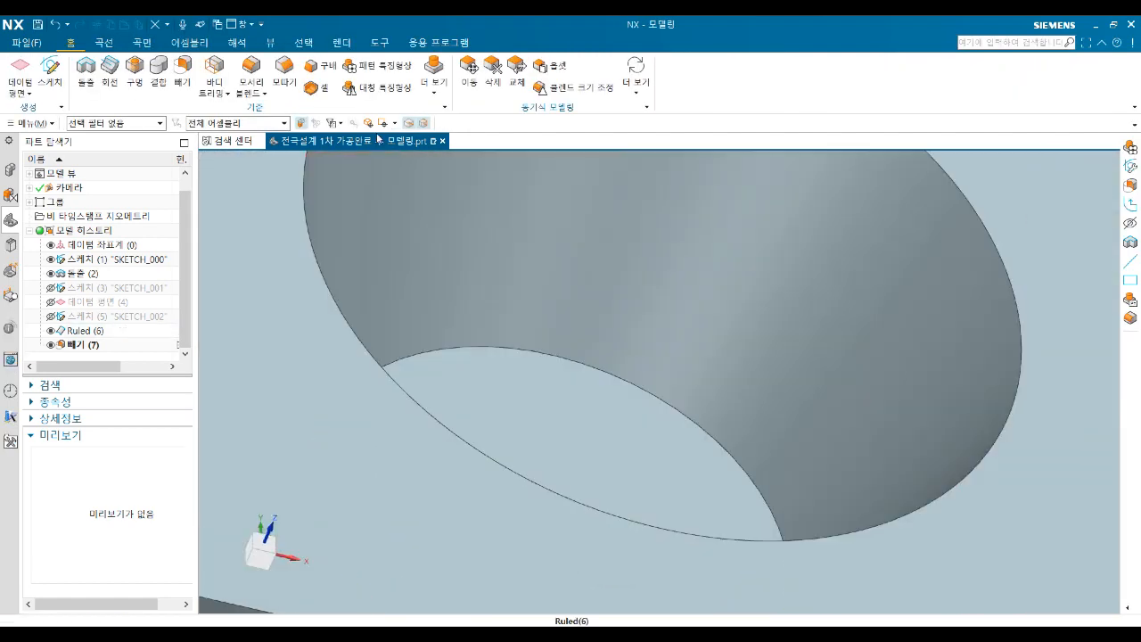
pyautogui.click(255, 80)
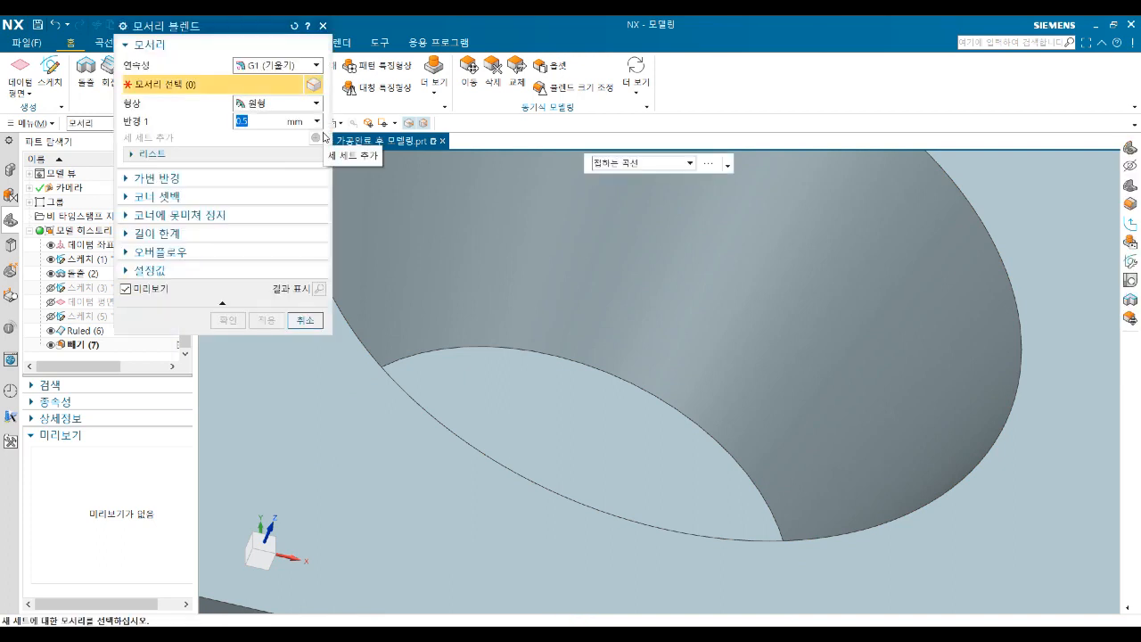
pyautogui.click(516, 348)
pyautogui.click(233, 321)
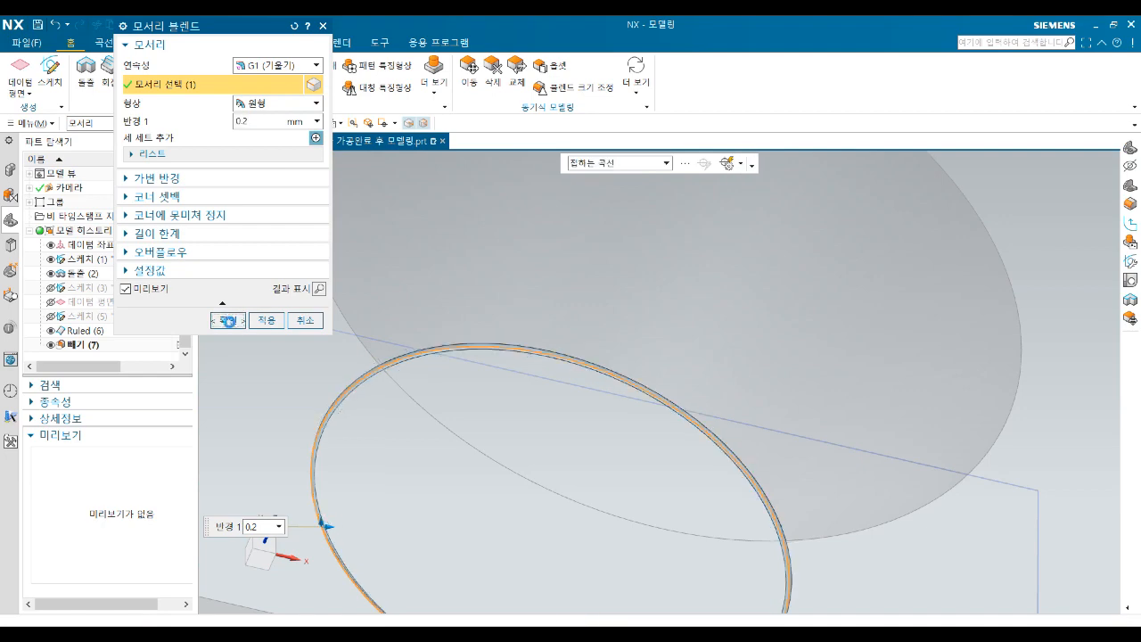
# Examine the blended edge at the pocket's floor up close from several angles
pyautogui.scroll(3, 519, 377)
pyautogui.scroll(2, 463, 317)
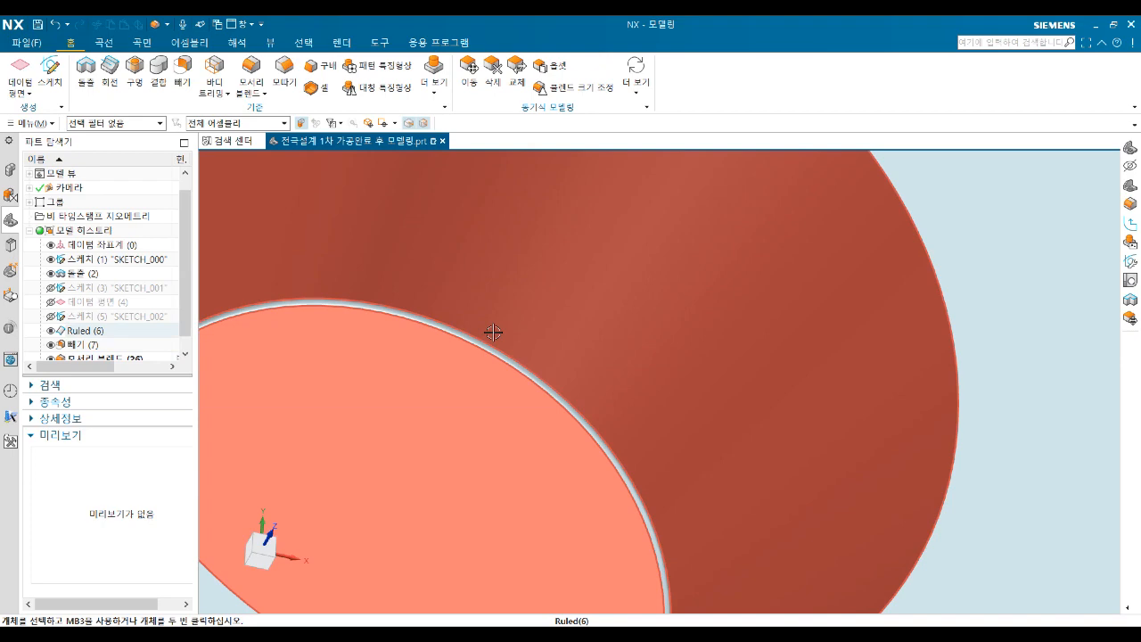
pyautogui.moveTo(494, 331); pyautogui.dragTo(642, 343, button='middle')
pyautogui.scroll(-3, 649, 292)
pyautogui.moveTo(278, 393); pyautogui.dragTo(237, 298, button='middle')
pyautogui.scroll(2, 497, 374)
pyautogui.scroll(4, 639, 302)
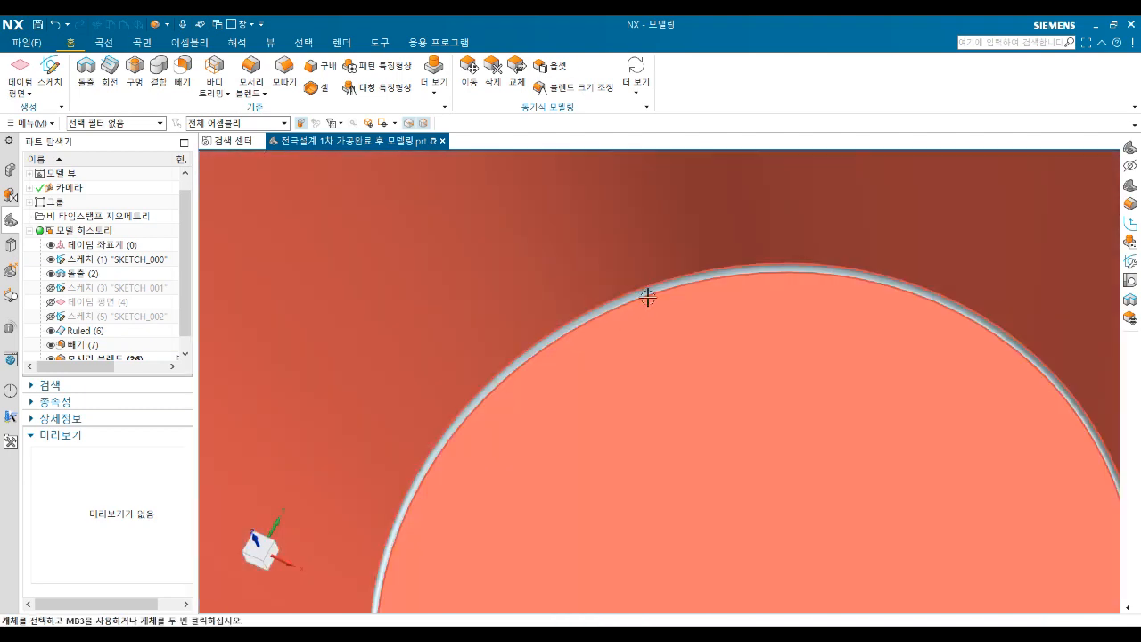
# Examine the pocket and its blended floor edge from several angles and distances
pyautogui.scroll(-5, 611, 324)
pyautogui.moveTo(621, 352); pyautogui.dragTo(651, 331, button='middle')
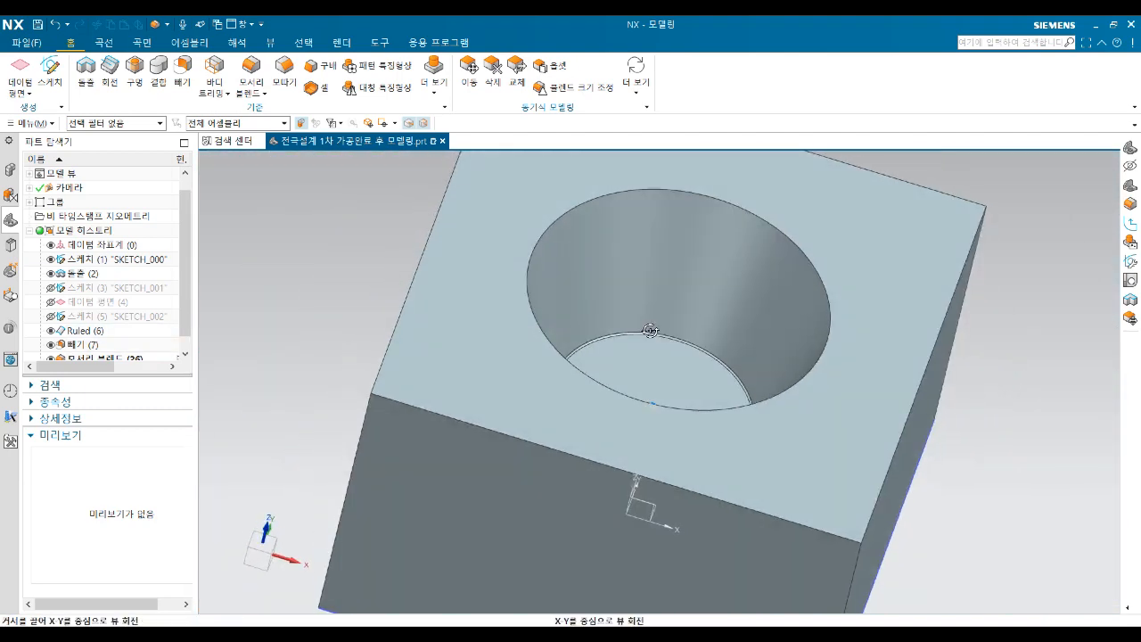
pyautogui.moveTo(718, 311)
pyautogui.mouseDown(button='middle')
pyautogui.moveTo(708, 362)
pyautogui.moveTo(719, 370)
pyautogui.moveTo(716, 340)
pyautogui.moveTo(764, 308)
pyautogui.mouseUp(button='middle')
pyautogui.scroll(2, 716, 362)
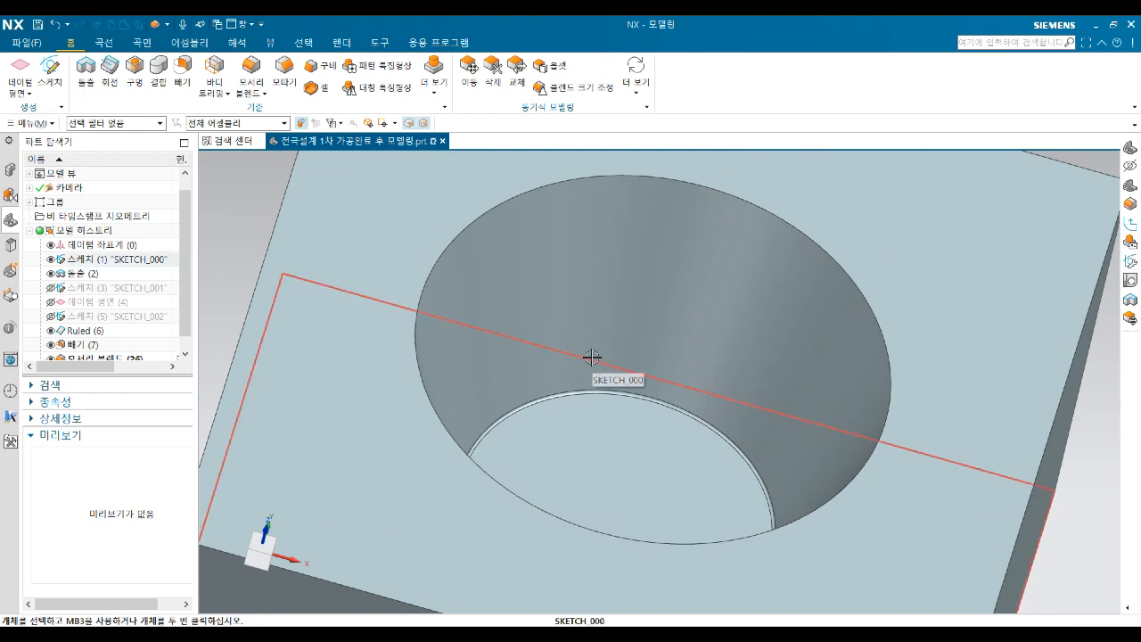
pyautogui.scroll(-5, 616, 382)
pyautogui.moveTo(616, 381); pyautogui.dragTo(633, 394, button='middle')
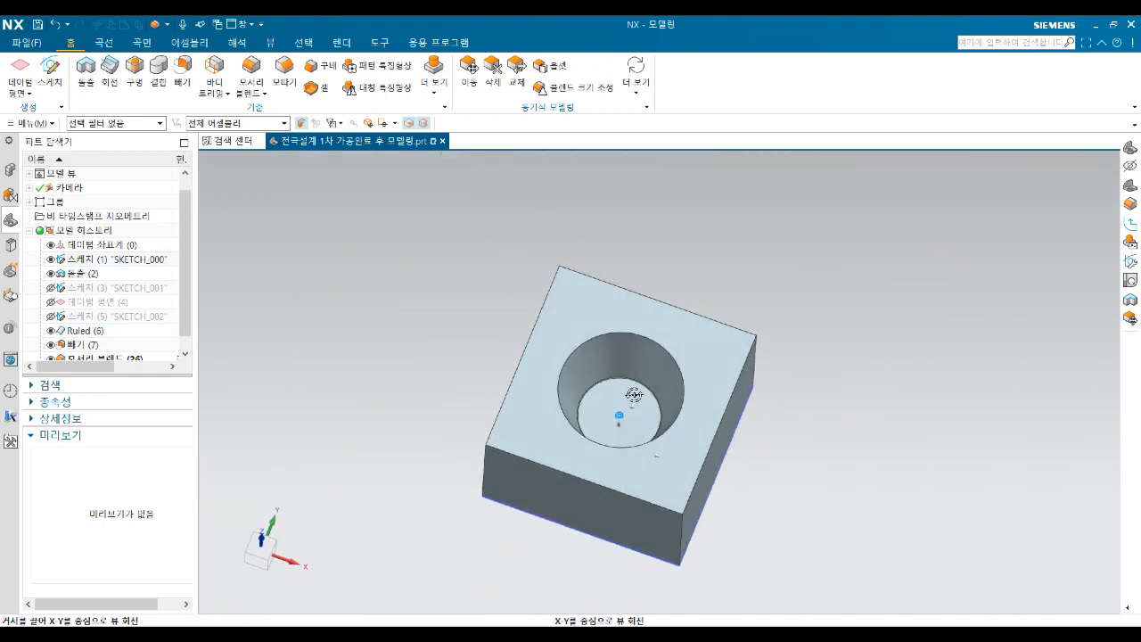
pyautogui.scroll(6, 624, 385)
pyautogui.scroll(3, 571, 368)
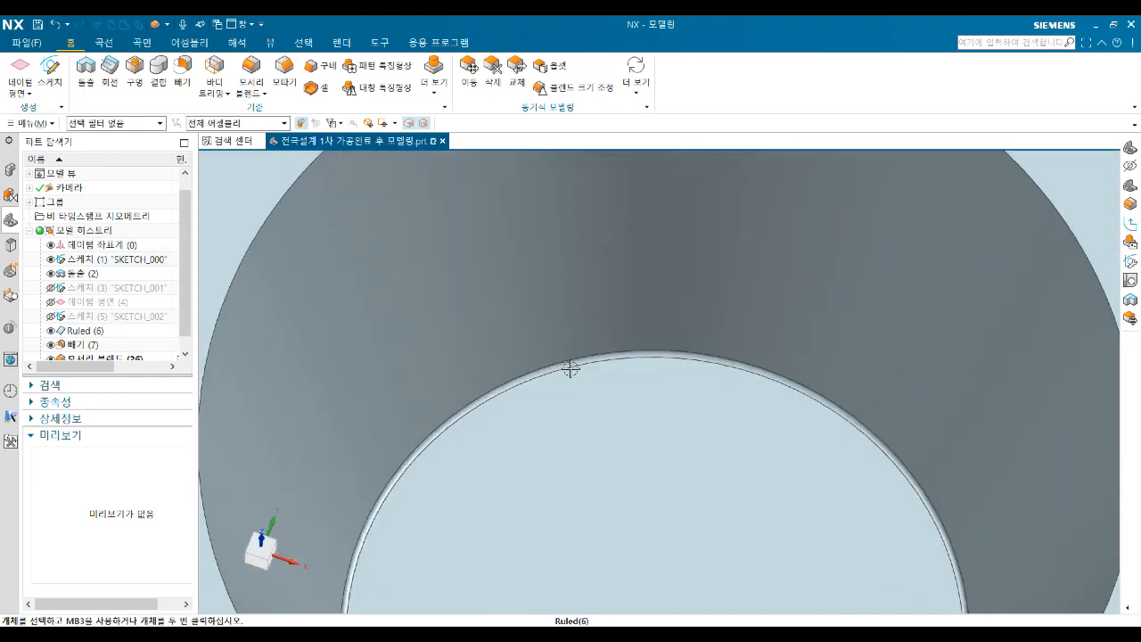
pyautogui.scroll(-6, 589, 367)
pyautogui.moveTo(611, 374)
pyautogui.mouseDown(button='middle')
pyautogui.moveTo(637, 375)
pyautogui.moveTo(626, 371)
pyautogui.mouseUp(button='middle')
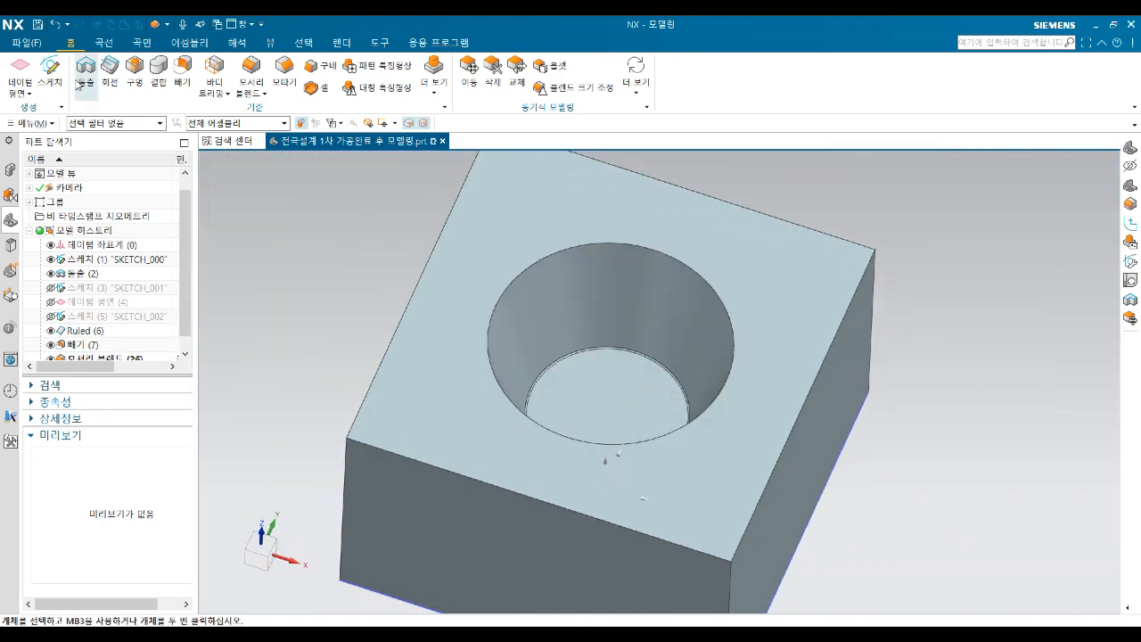
# Save the part under the new name "전국설계 1차 전국설계" in the 전국설계 folder
pyautogui.click(26, 42)
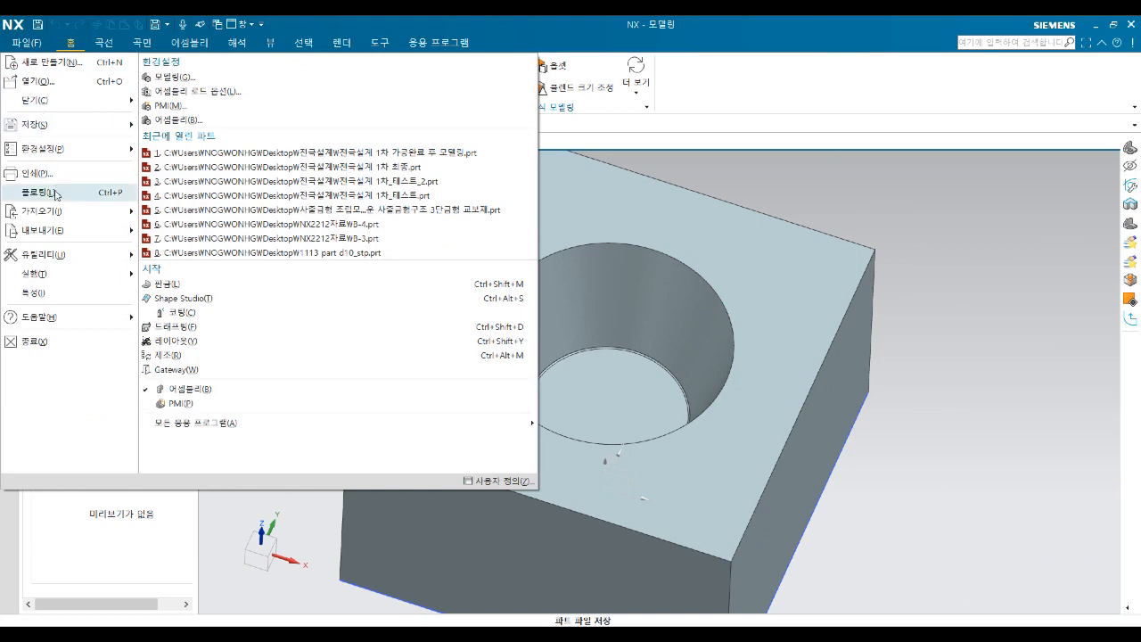
pyautogui.moveTo(60, 134)
pyautogui.click(171, 147)
pyautogui.click(578, 223)
pyautogui.click(545, 376)
pyautogui.click(497, 239)
pyautogui.click(576, 370)
pyautogui.click(582, 368)
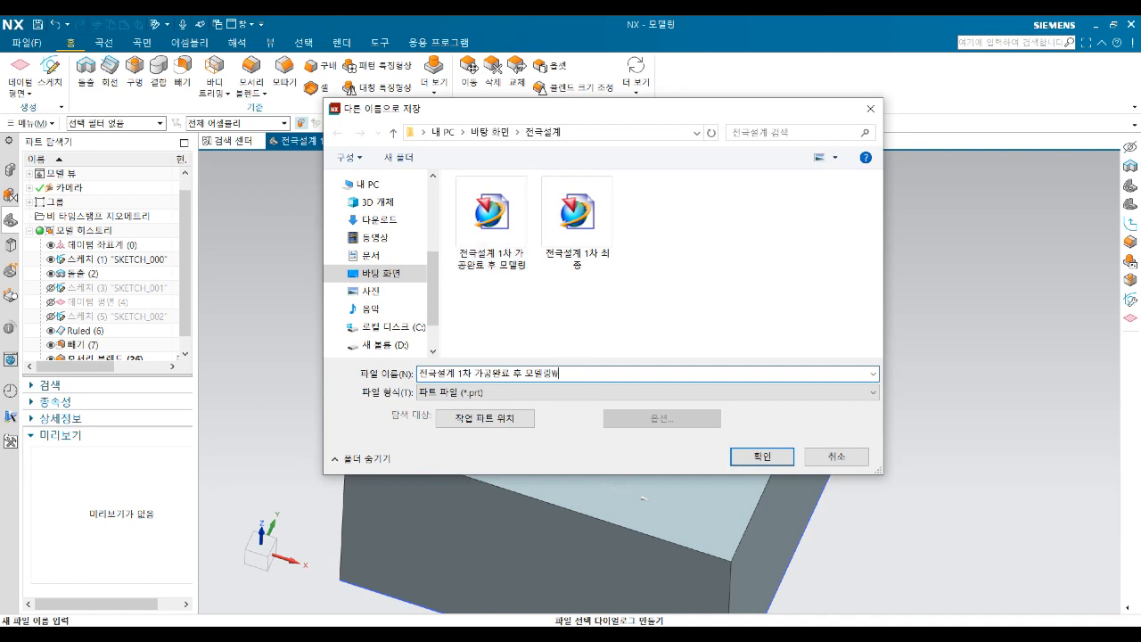
pyautogui.press('BackSpace')
pyautogui.press('BackSpace')
pyautogui.press('BackSpace')
pyautogui.press('BackSpace')
pyautogui.write('최')
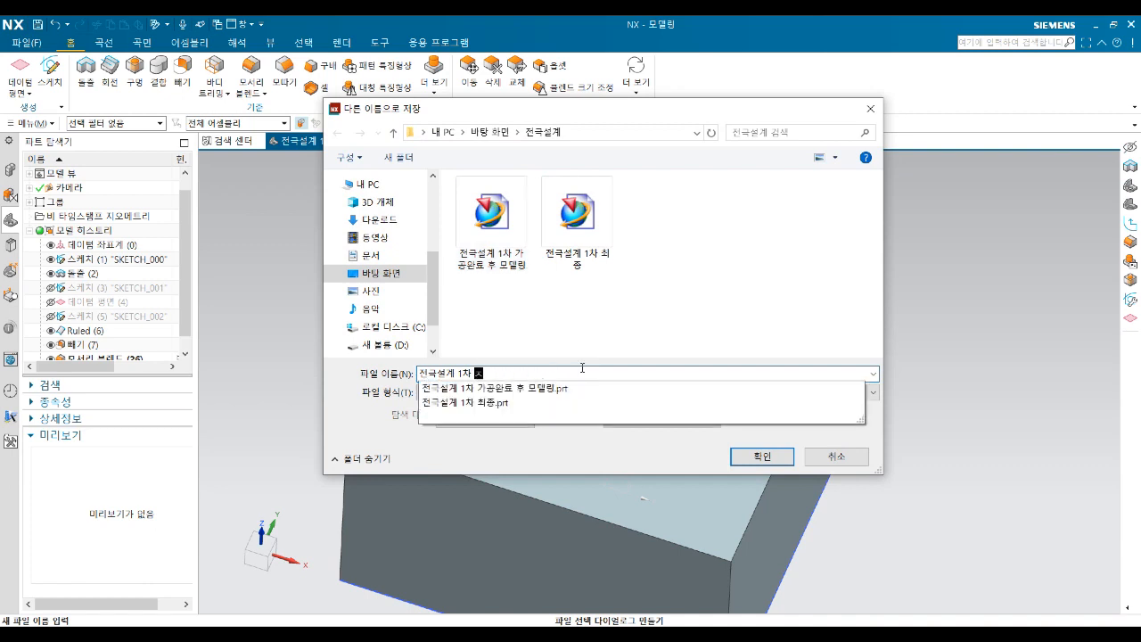
pyautogui.write('극설계')
pyautogui.press('Return')
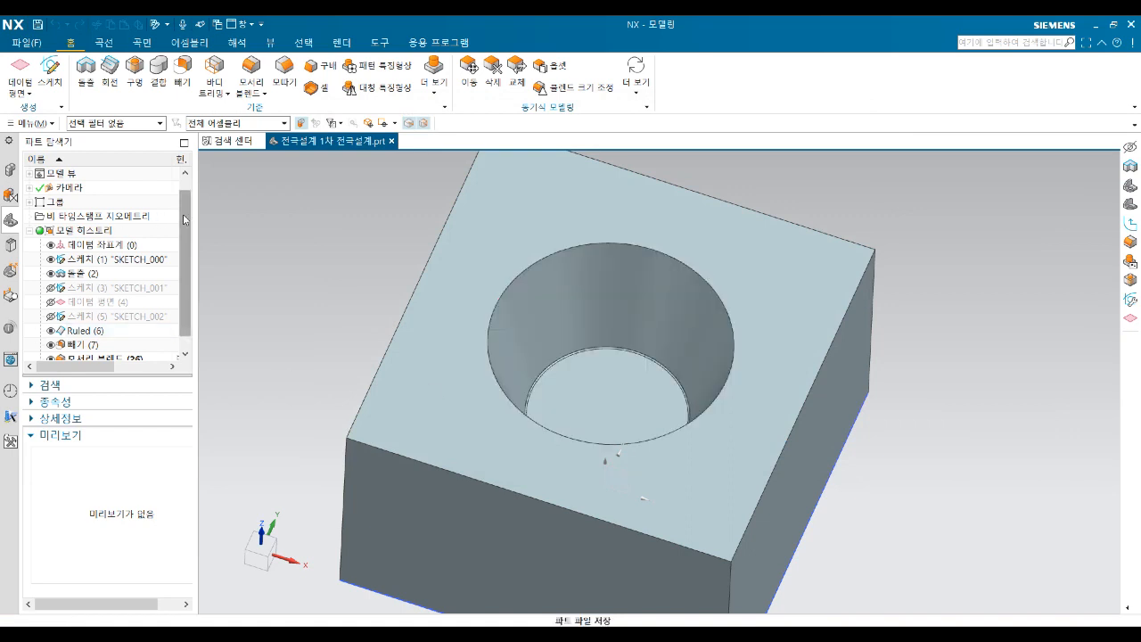
# Delete the edge blend feature at the pocket's floor from the model history
pyautogui.scroll(-1, 181, 216)
pyautogui.rightClick(93, 344)
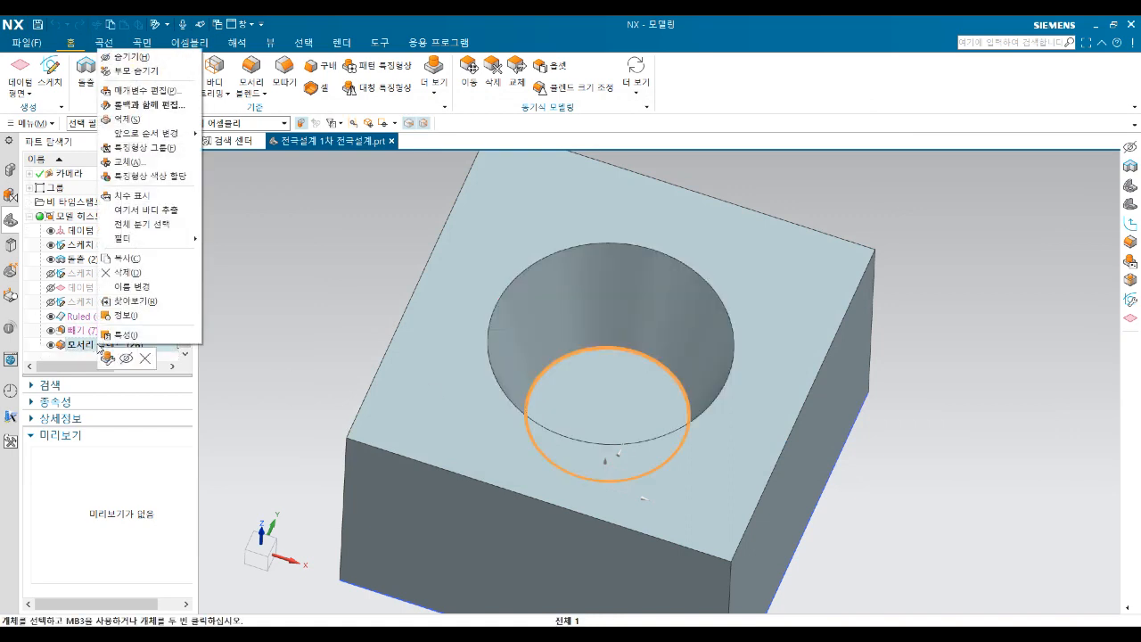
pyautogui.click(134, 274)
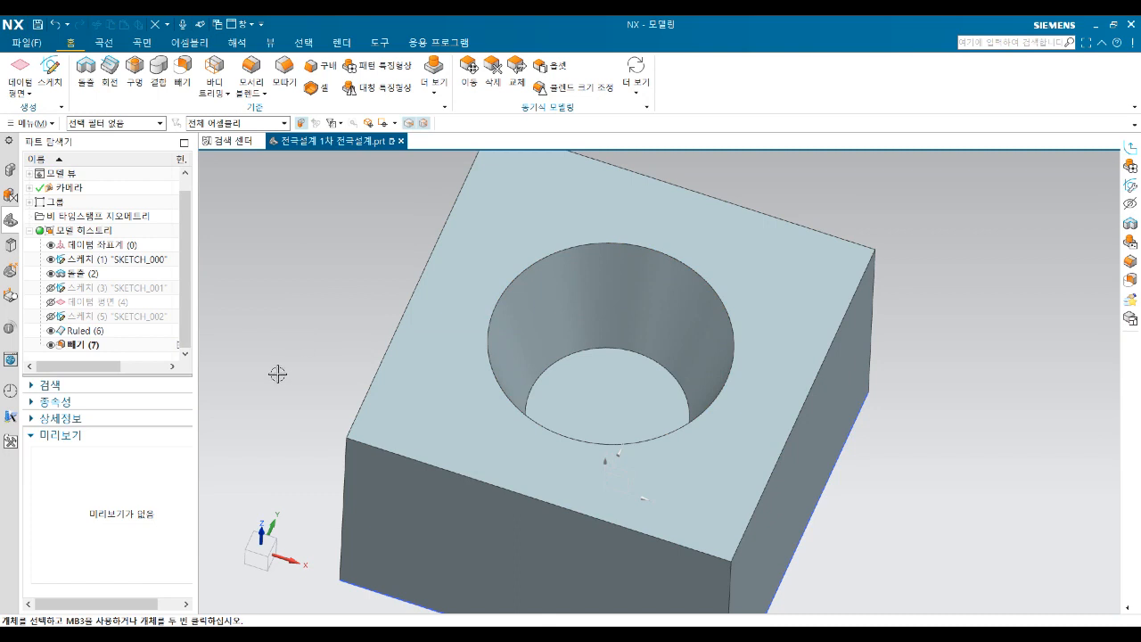
# Start a new sketch on the block's top face
pyautogui.scroll(-2, 538, 322)
pyautogui.moveTo(538, 321); pyautogui.dragTo(599, 315, button='middle')
pyautogui.scroll(2, 585, 269)
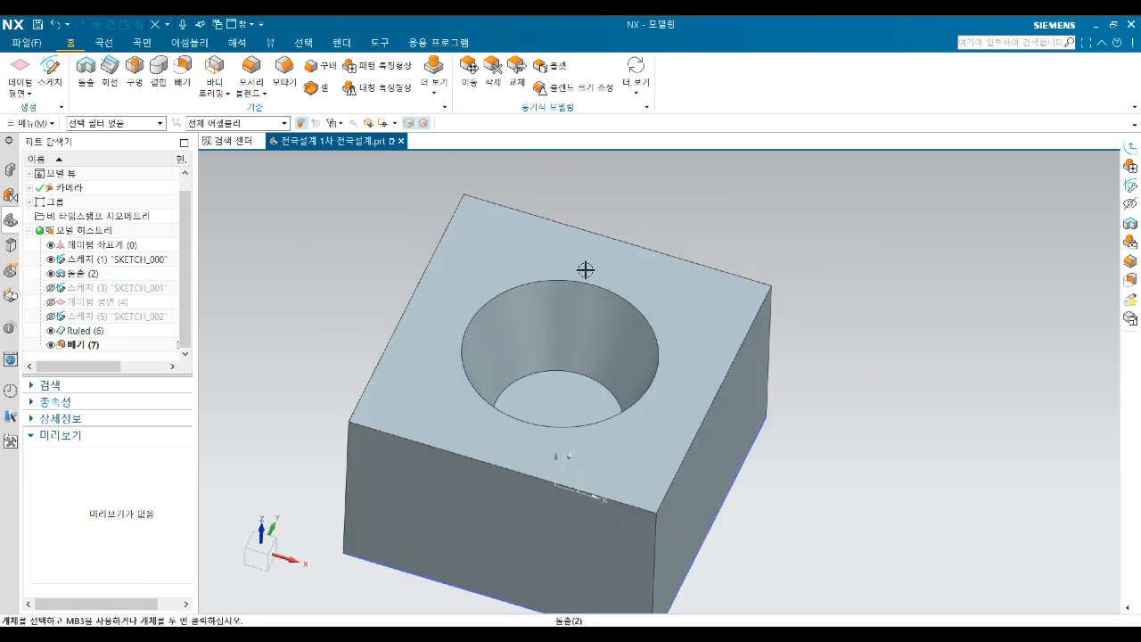
pyautogui.click(54, 80)
pyautogui.click(524, 249)
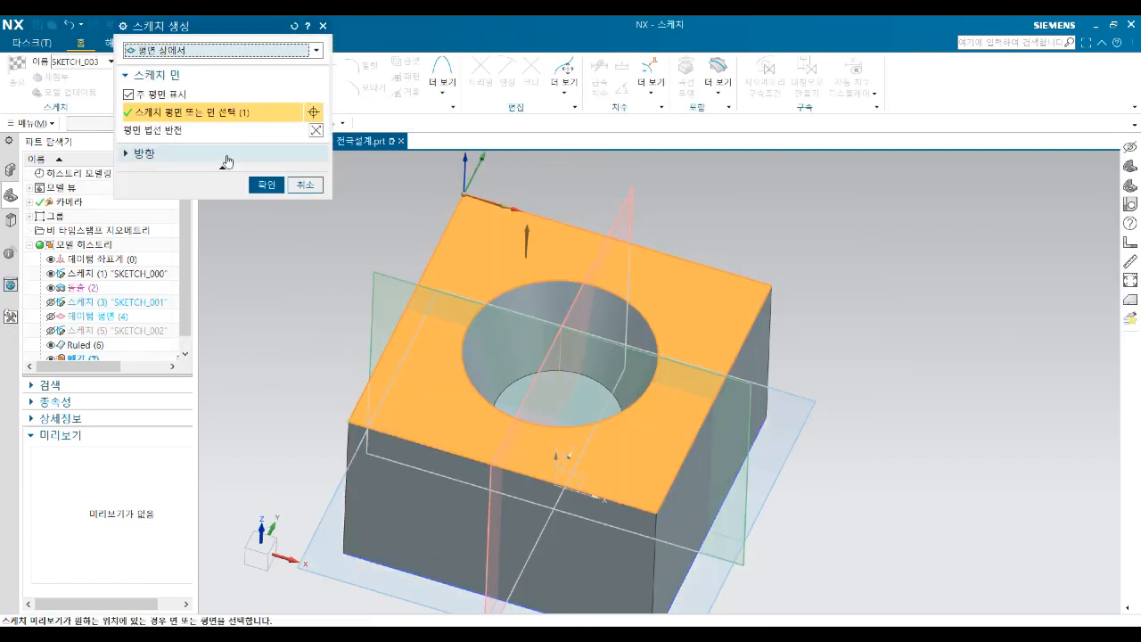
pyautogui.click(265, 184)
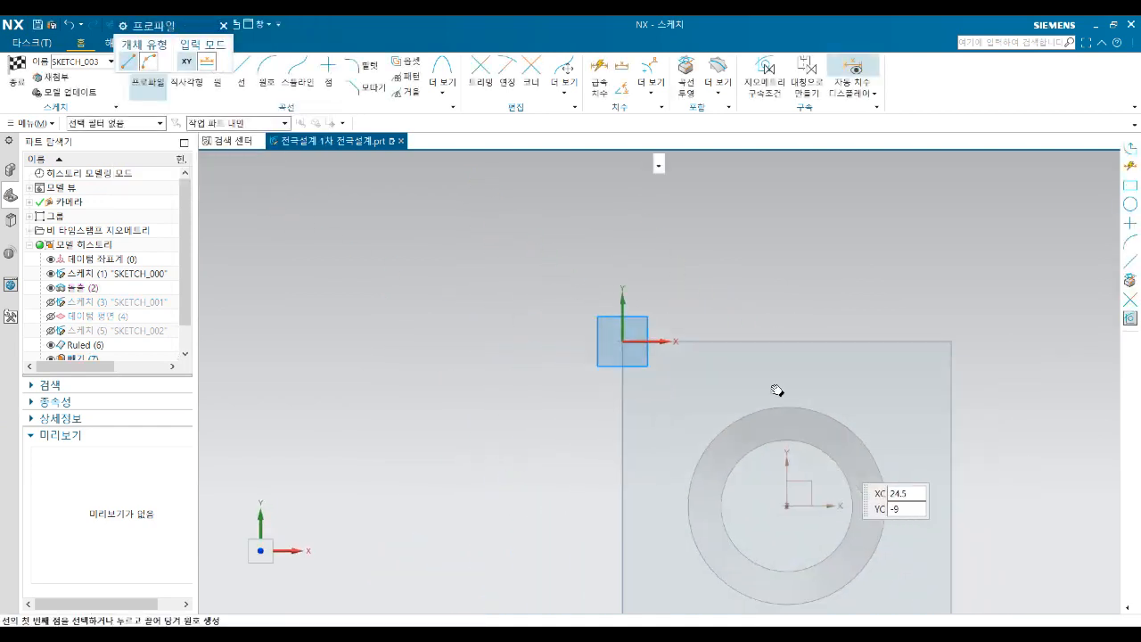
# Project the pocket's upper circular edge into the sketch and finish the sketch
pyautogui.keyDown('shift'); pyautogui.moveTo(777, 389); pyautogui.dragTo(613, 267, button='middle'); pyautogui.keyUp('shift')
pyautogui.scroll(2, 685, 309)
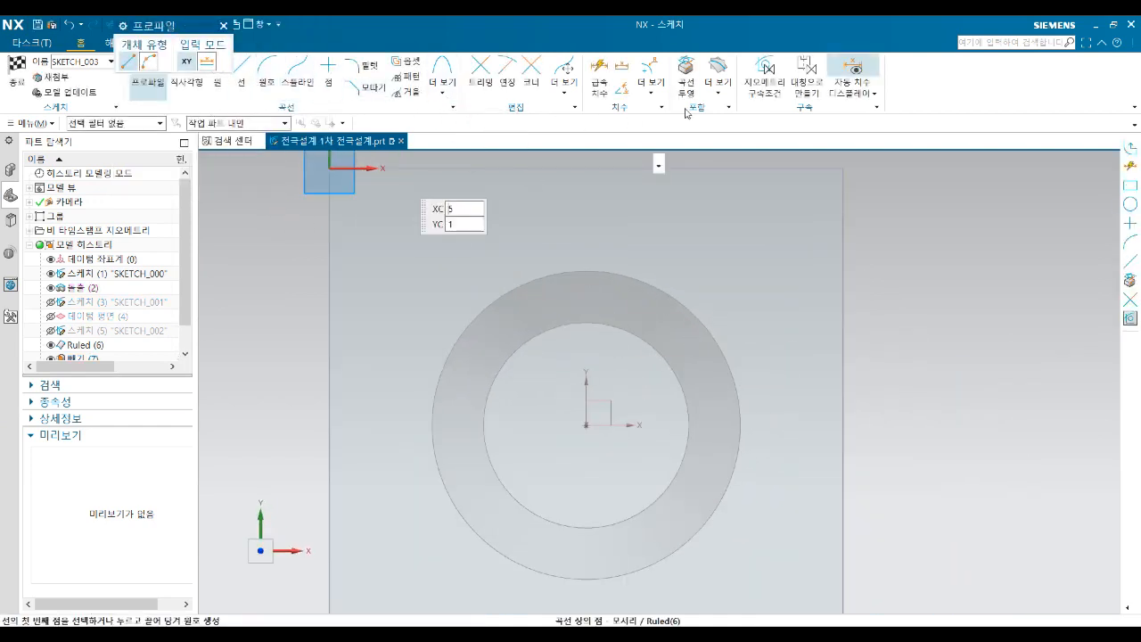
pyautogui.click(686, 72)
pyautogui.click(623, 270)
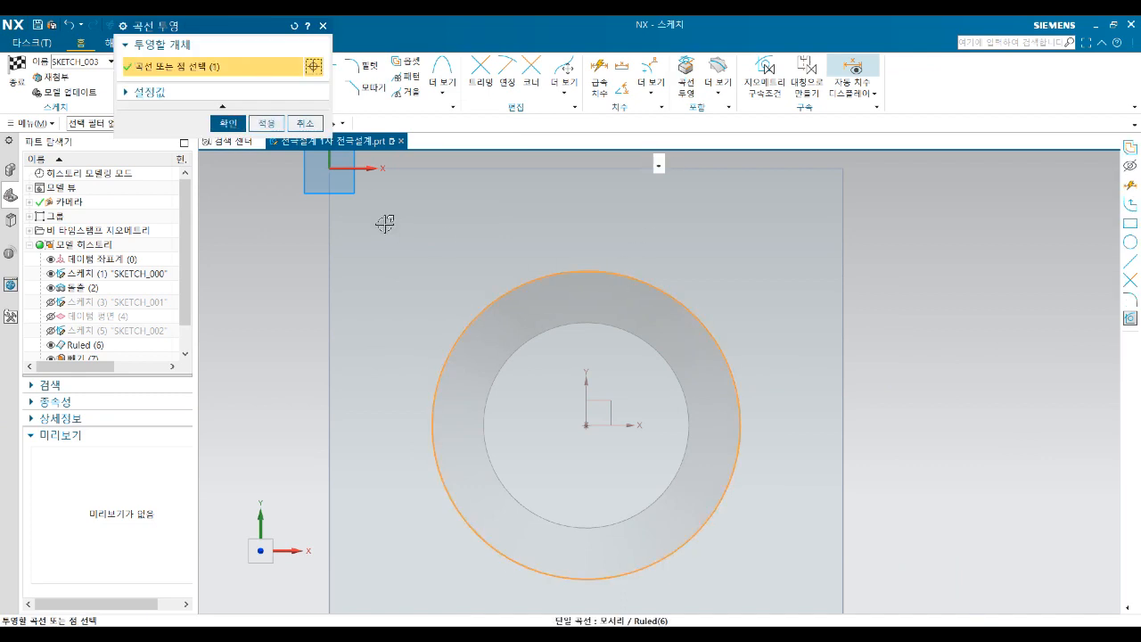
pyautogui.click(228, 124)
pyautogui.scroll(-3, 563, 278)
pyautogui.moveTo(579, 319); pyautogui.dragTo(615, 274, button='middle')
pyautogui.keyDown('shift'); pyautogui.moveTo(615, 275); pyautogui.dragTo(612, 302, button='middle'); pyautogui.keyUp('shift')
pyautogui.click(16, 71)
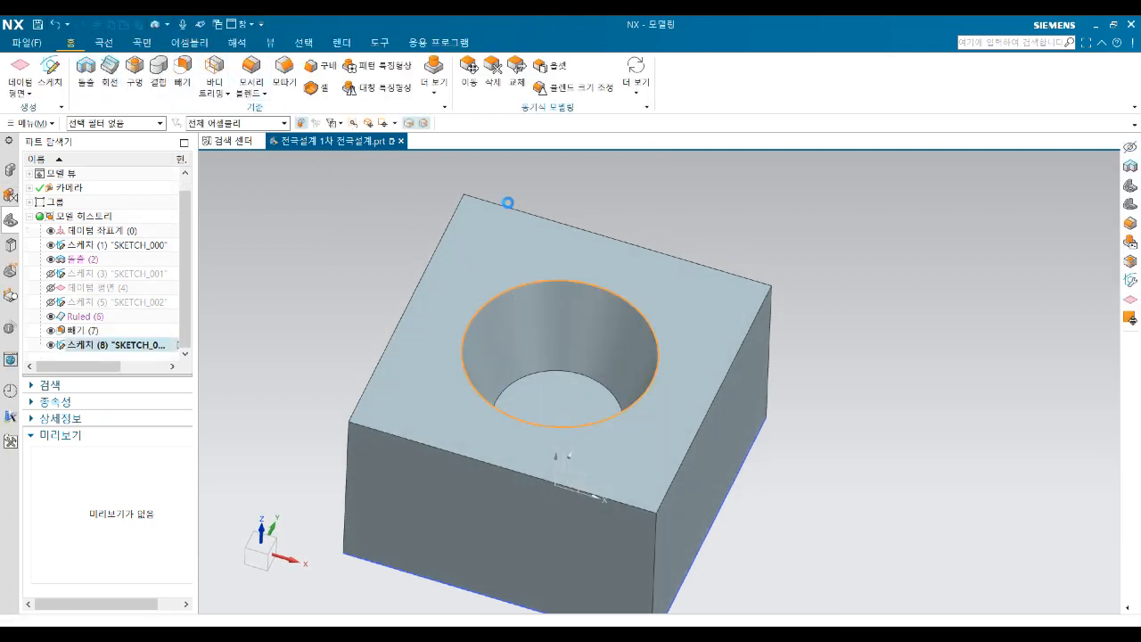
# Extrude the projected circle from 0 to -25 mm into the block as a separate body, with the Boolean set to None
pyautogui.press('x')
pyautogui.moveTo(714, 304); pyautogui.dragTo(710, 239, button='middle')
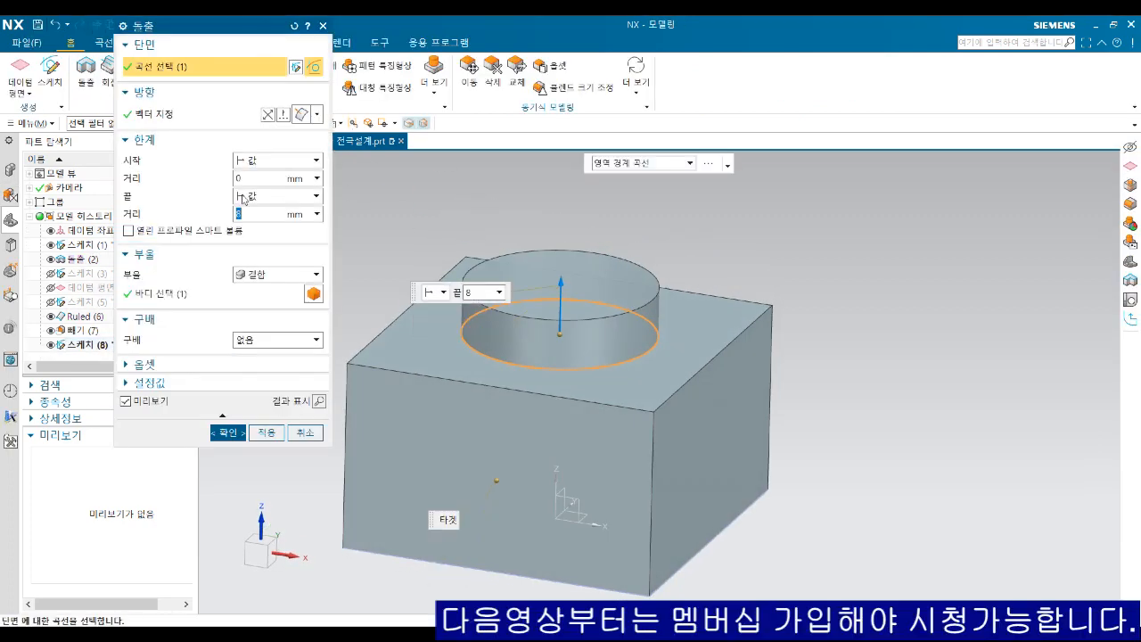
pyautogui.press('Return')
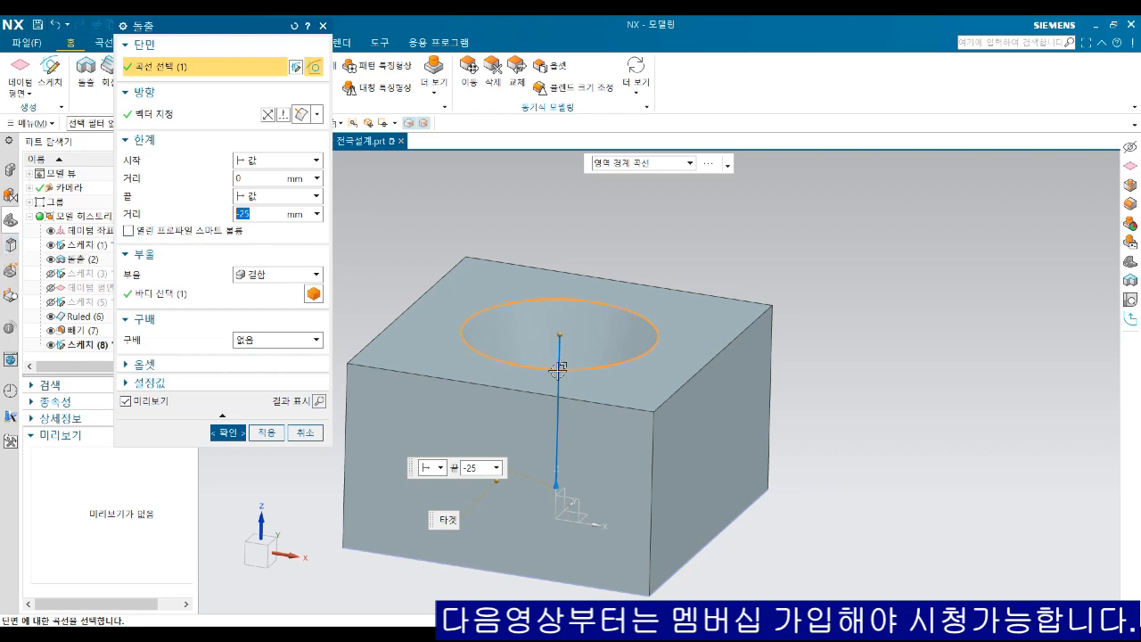
pyautogui.keyDown('shift'); pyautogui.moveTo(604, 395); pyautogui.dragTo(688, 375, button='middle'); pyautogui.keyUp('shift')
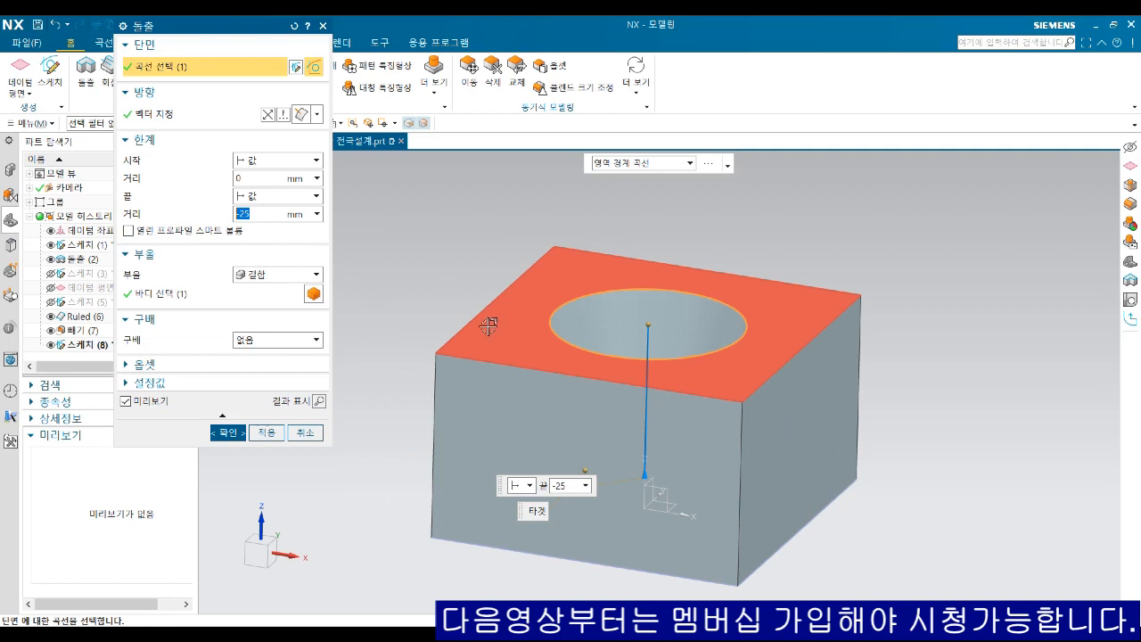
pyautogui.click(274, 275)
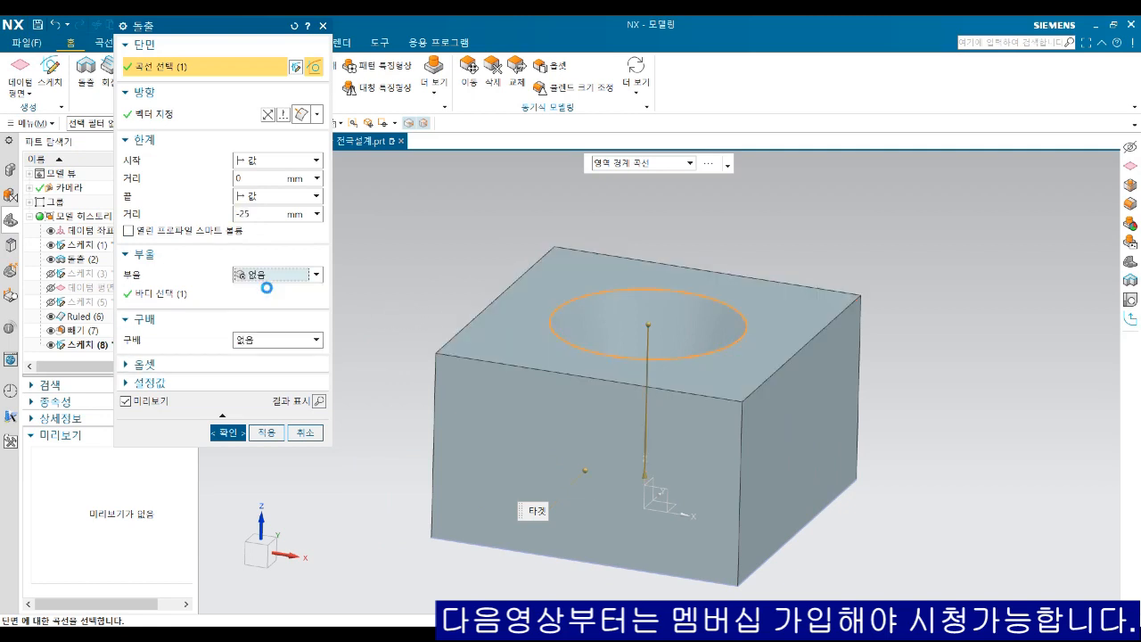
pyautogui.click(266, 290)
pyautogui.click(227, 416)
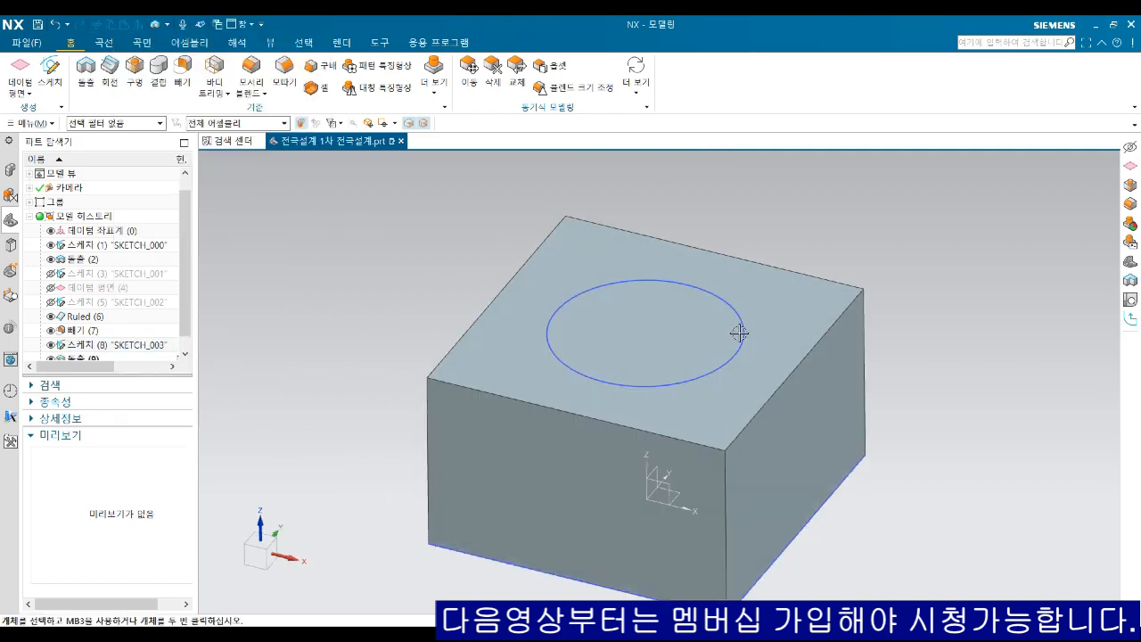
# Subtract the block from the extruded cylinder, using the cylinder as target and the block as tool, to leave the pocket-shaped tapered body
pyautogui.scroll(2, 691, 303)
pyautogui.scroll(3, 737, 339)
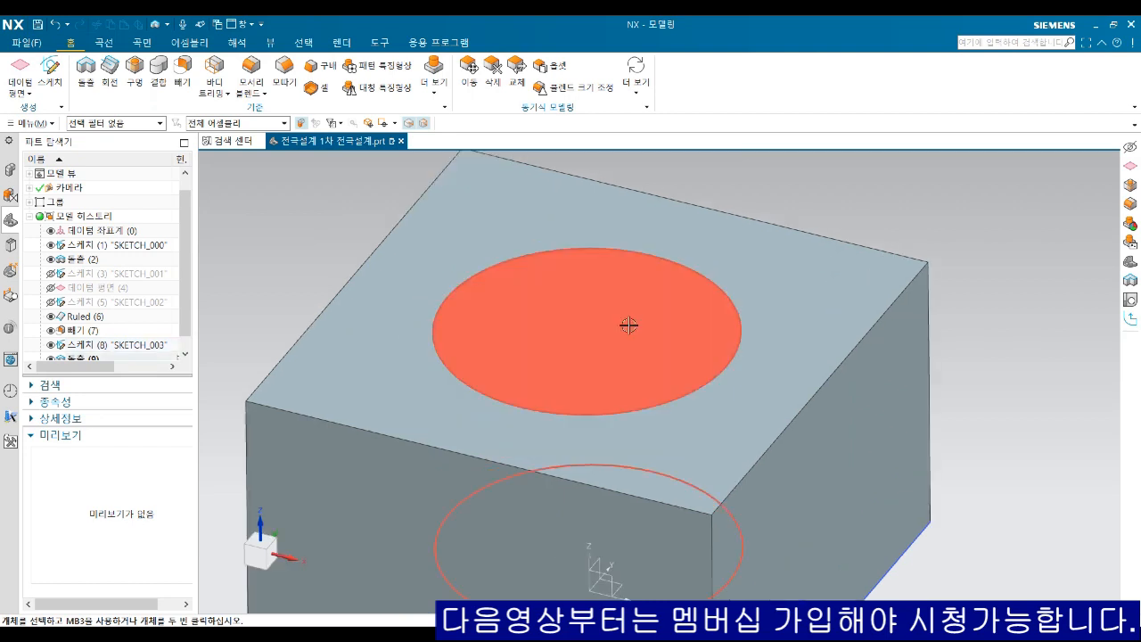
pyautogui.click(182, 68)
pyautogui.click(610, 284)
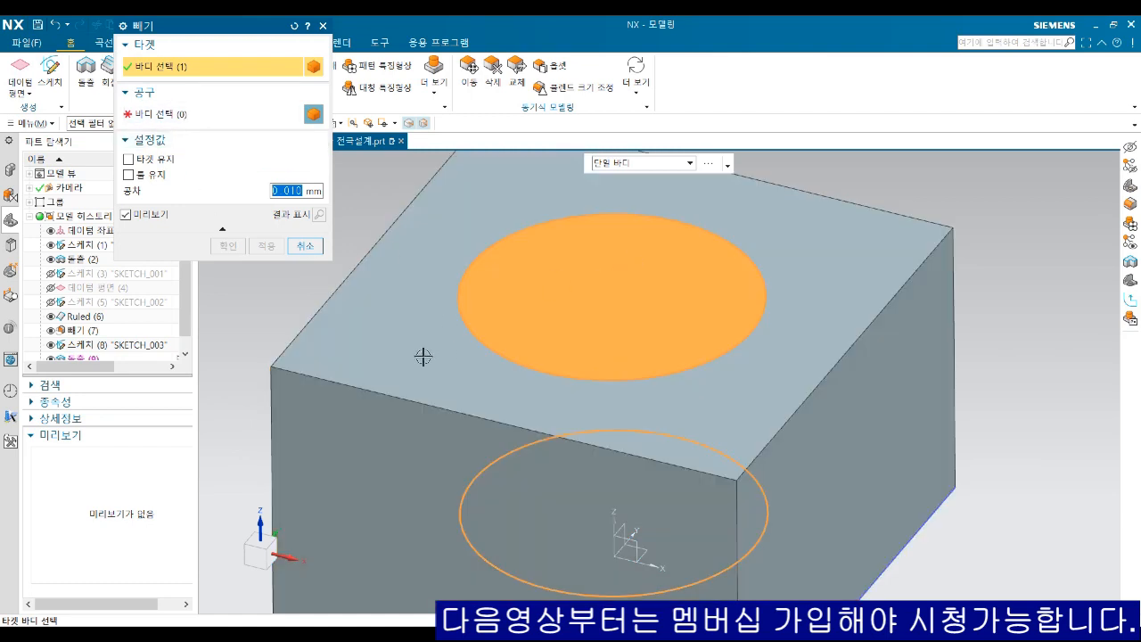
pyautogui.click(403, 351)
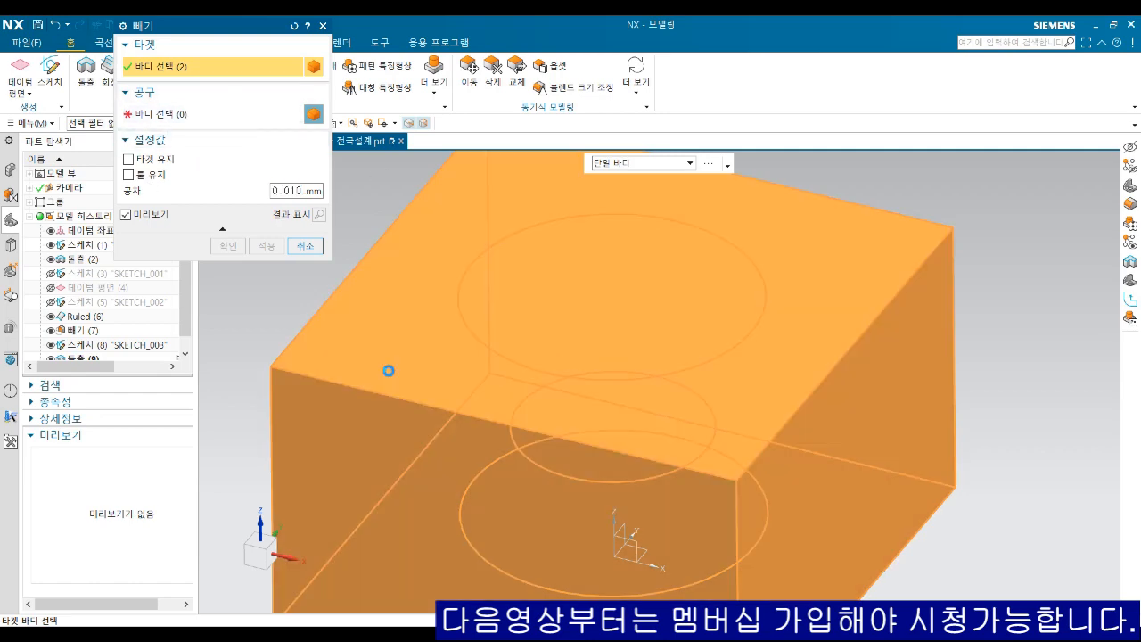
pyautogui.keyDown('shift'); pyautogui.click(388, 370); pyautogui.keyUp('shift')
pyautogui.click(161, 120)
pyautogui.click(340, 316)
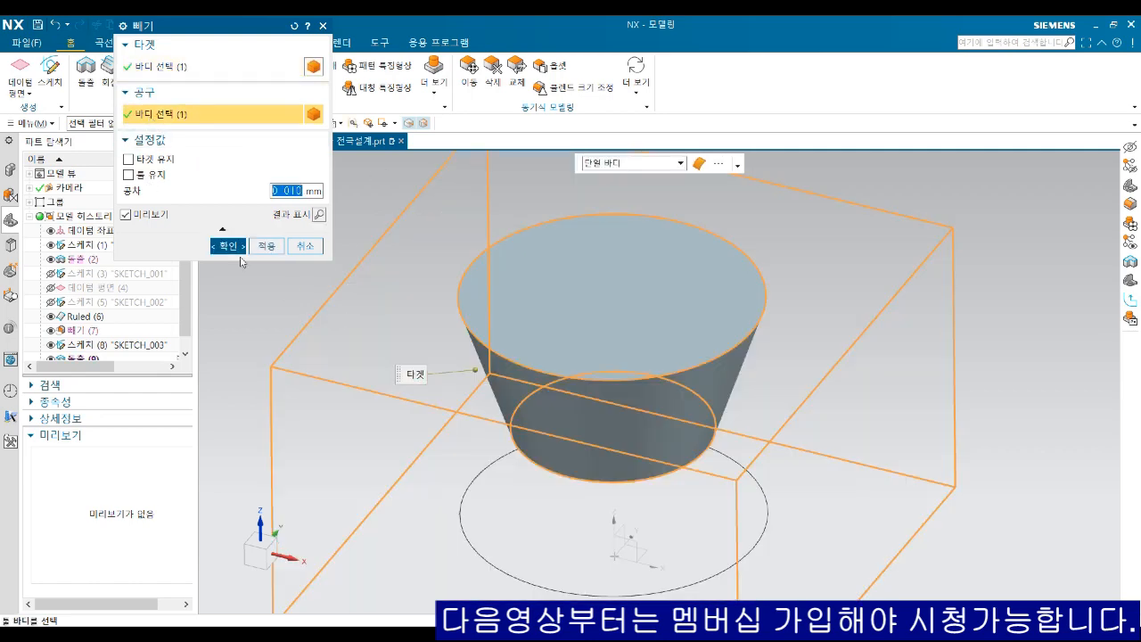
pyautogui.click(229, 247)
pyautogui.moveTo(629, 318); pyautogui.dragTo(655, 282, button='middle')
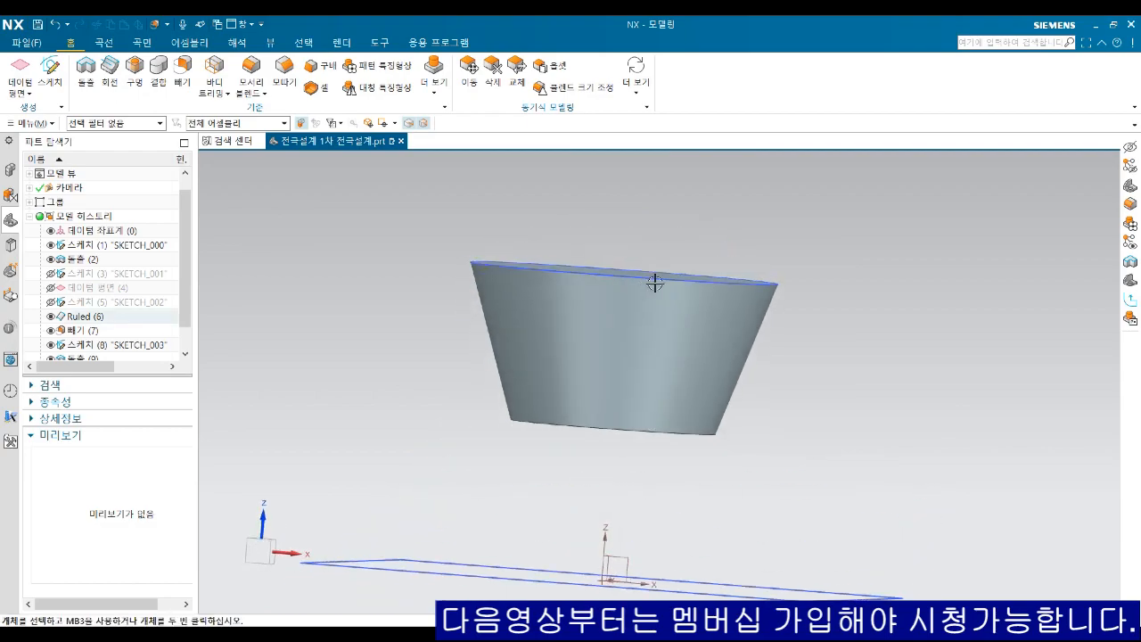